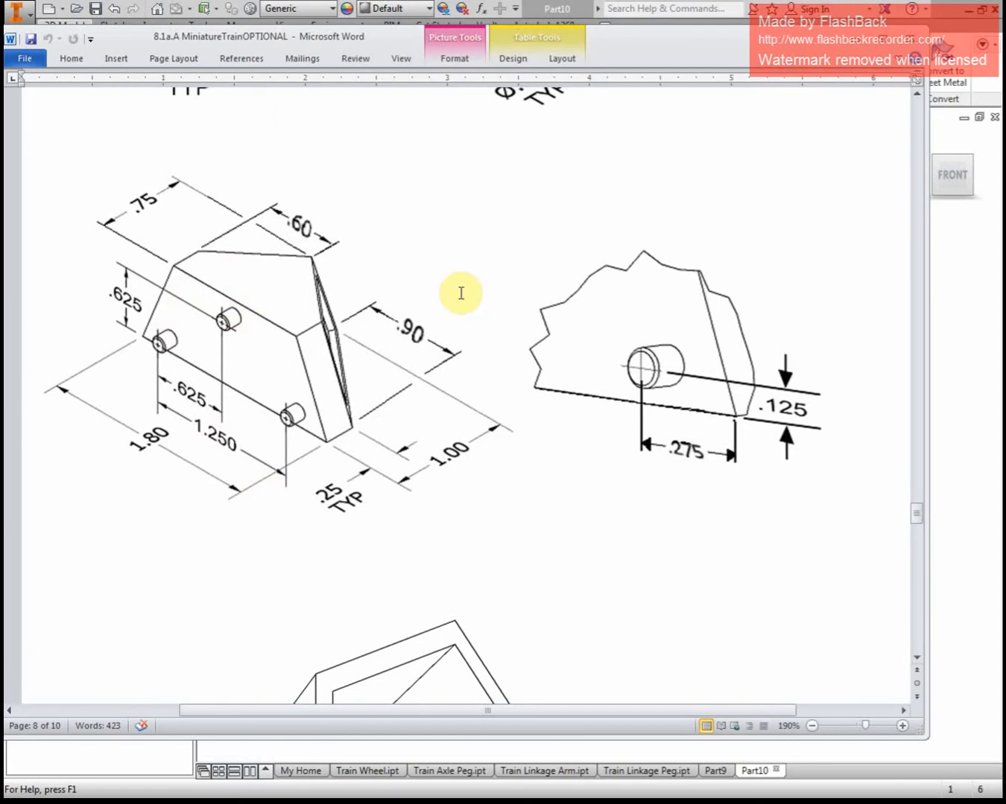
- Examine the Part #9 Cow Catcher views and their dimensions in the Word document
scroll(186, 272, "up", 5)
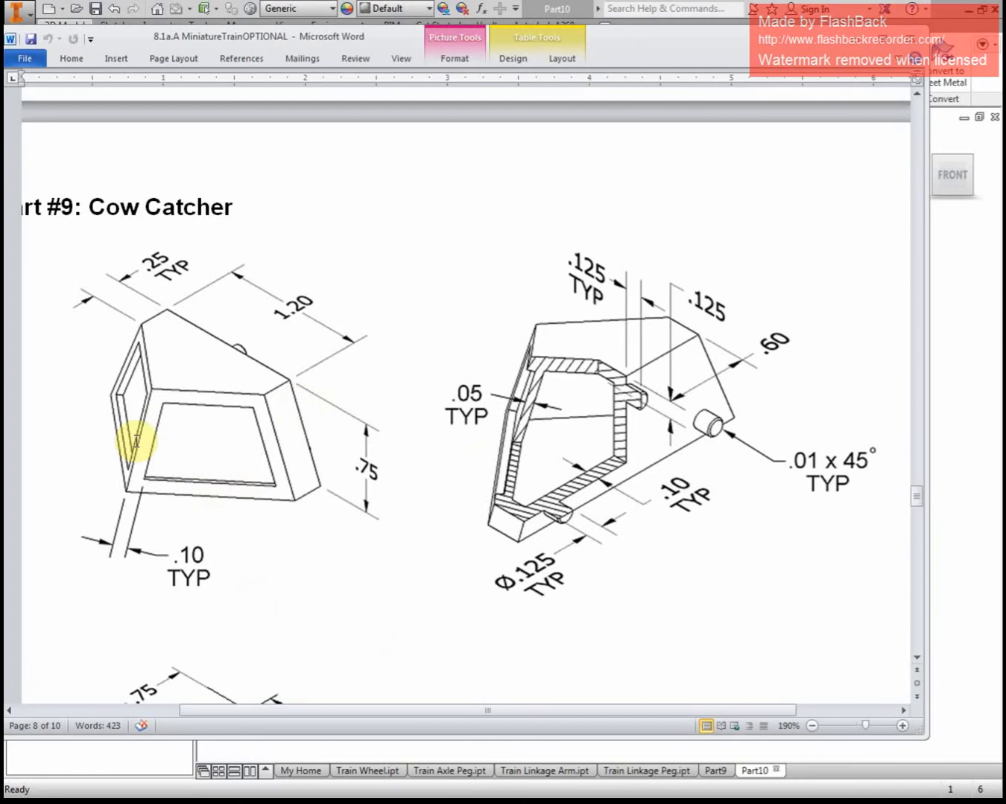
scroll(201, 356, "down", 8)
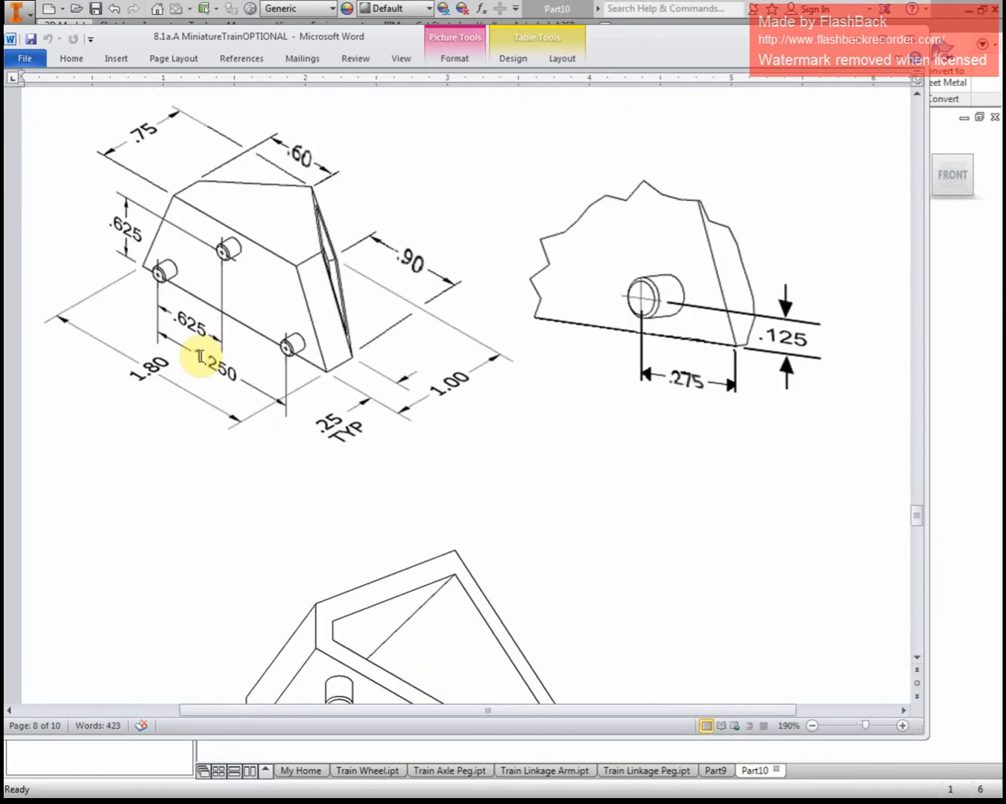
scroll(293, 377, "down", 3)
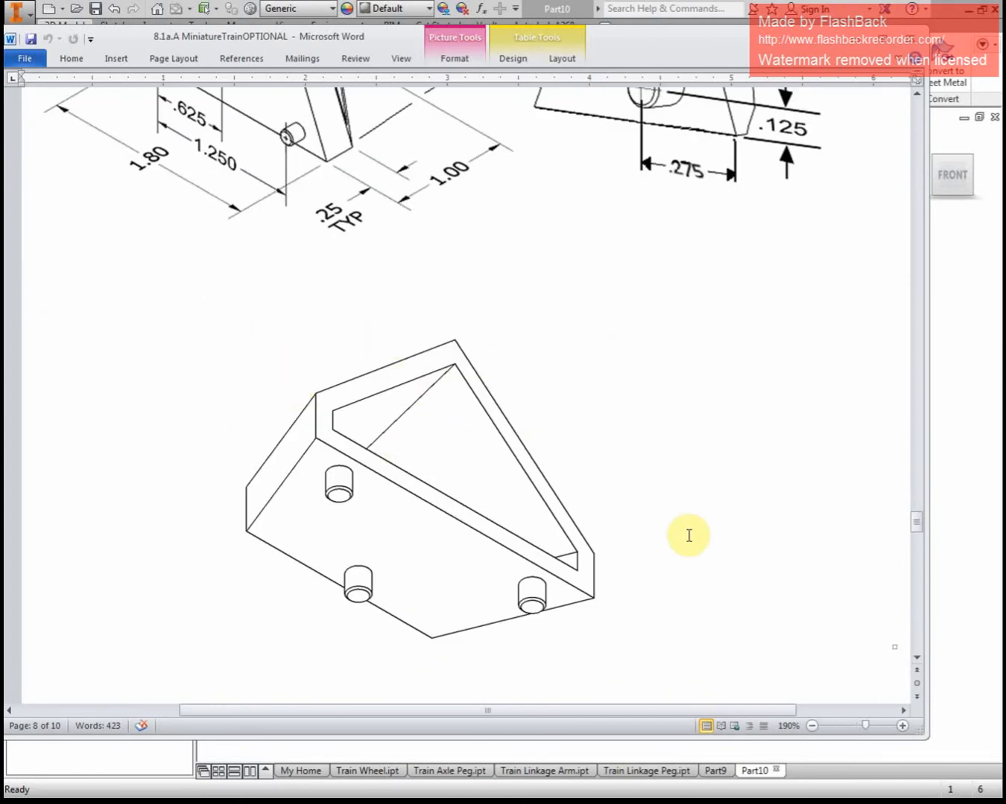
scroll(647, 504, "up", 10)
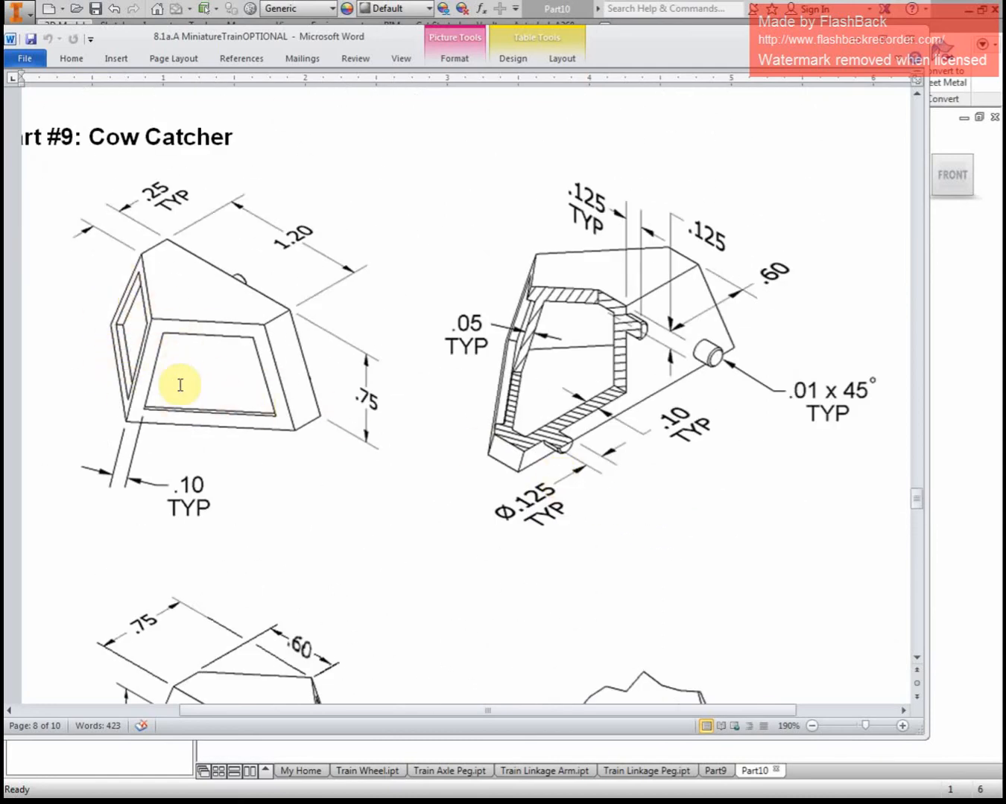
scroll(180, 382, "down", 7)
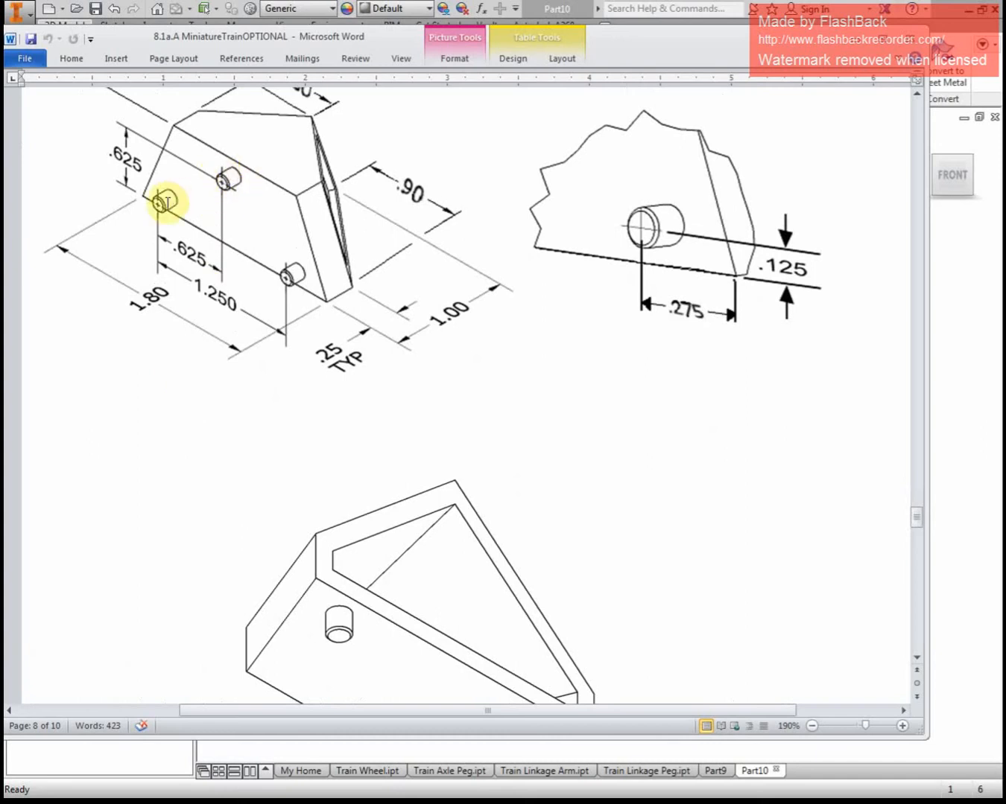
scroll(335, 285, "up", 6)
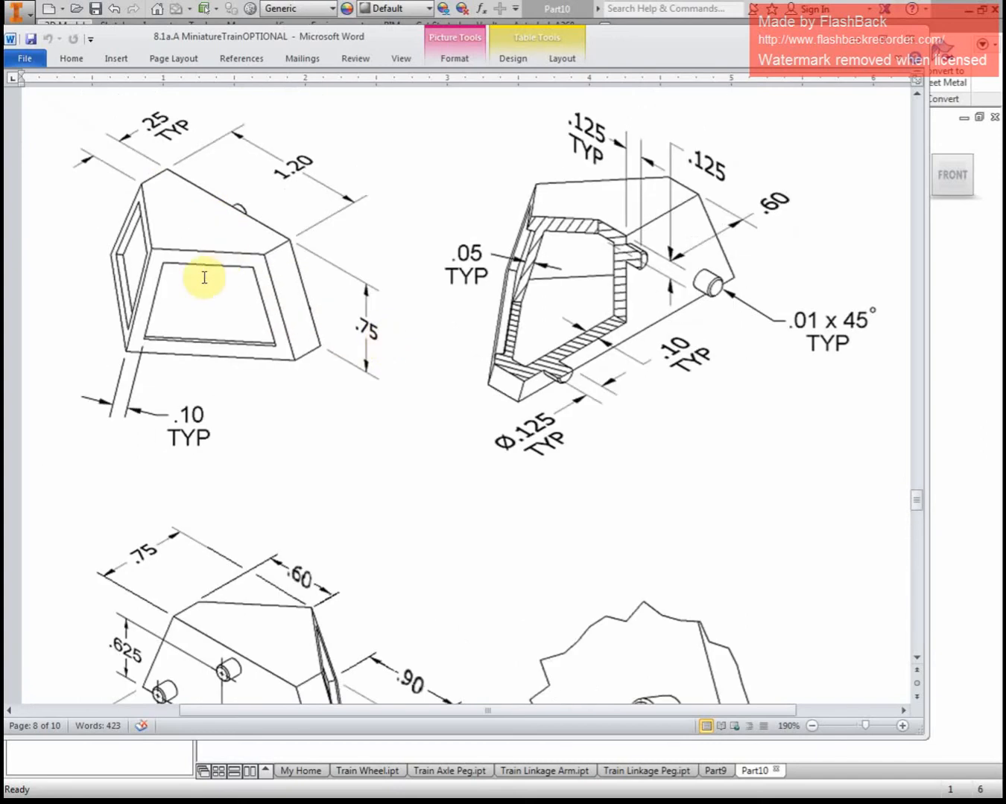
scroll(186, 282, "down", 9)
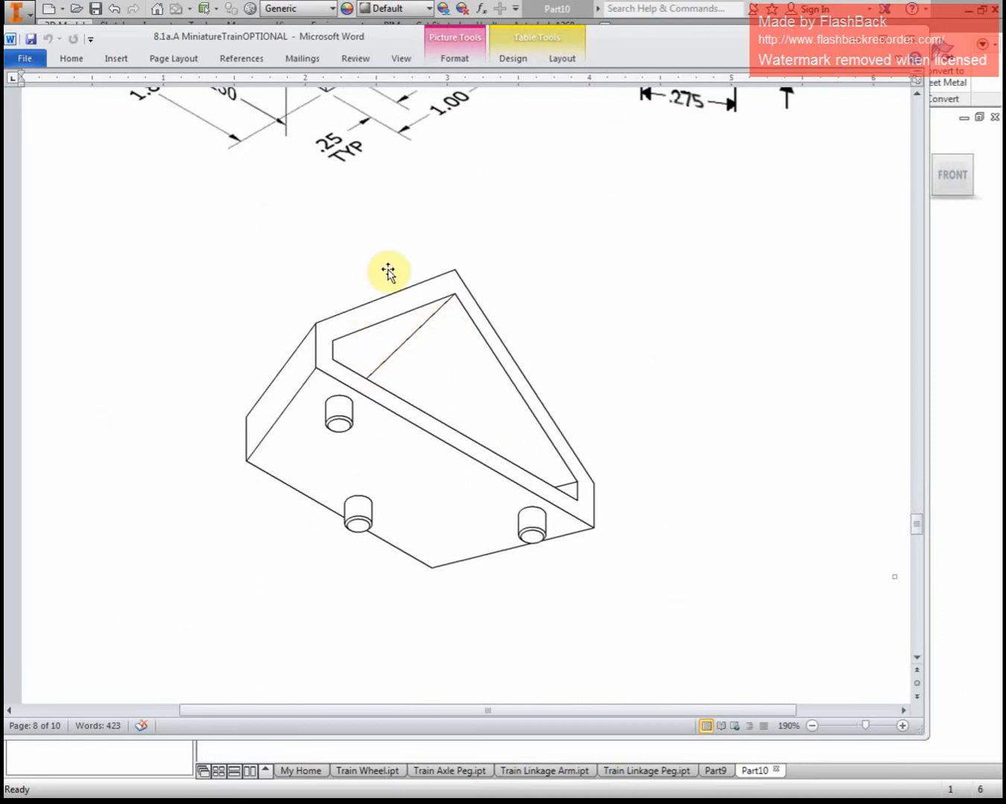
scroll(388, 271, "up", 9)
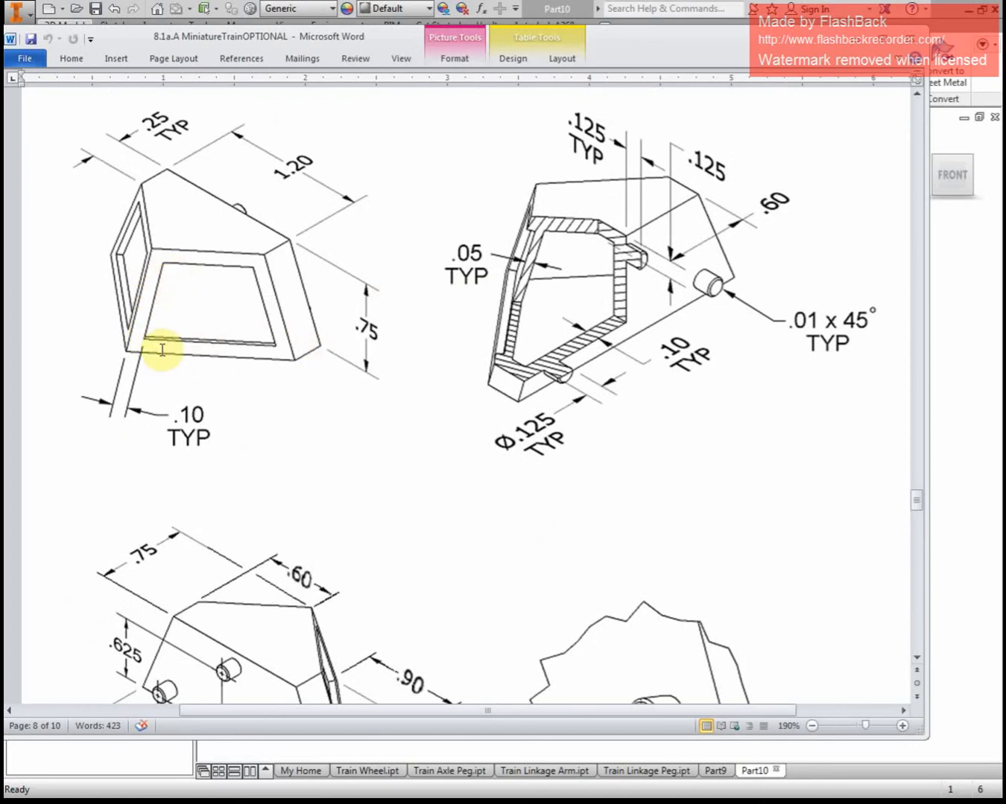
- Switch to Inventor and start a 2D sketch on the horizontal XZ origin plane of the empty part
left_click_drag(660, 36, 4, 75)
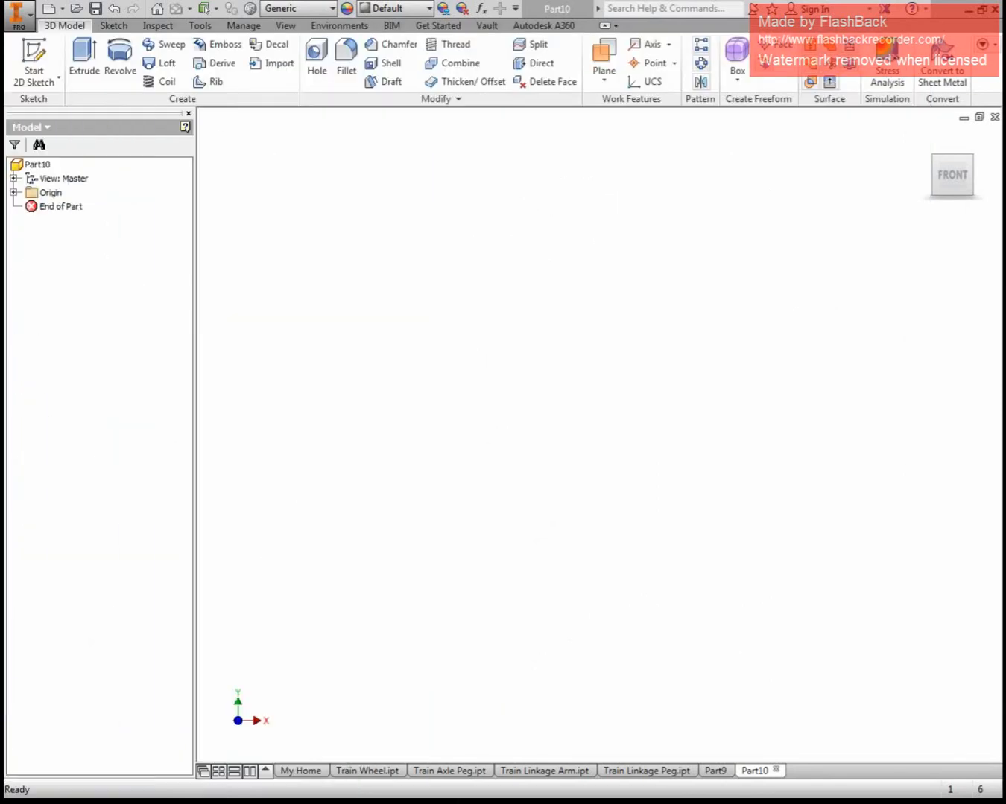
left_click(34, 66)
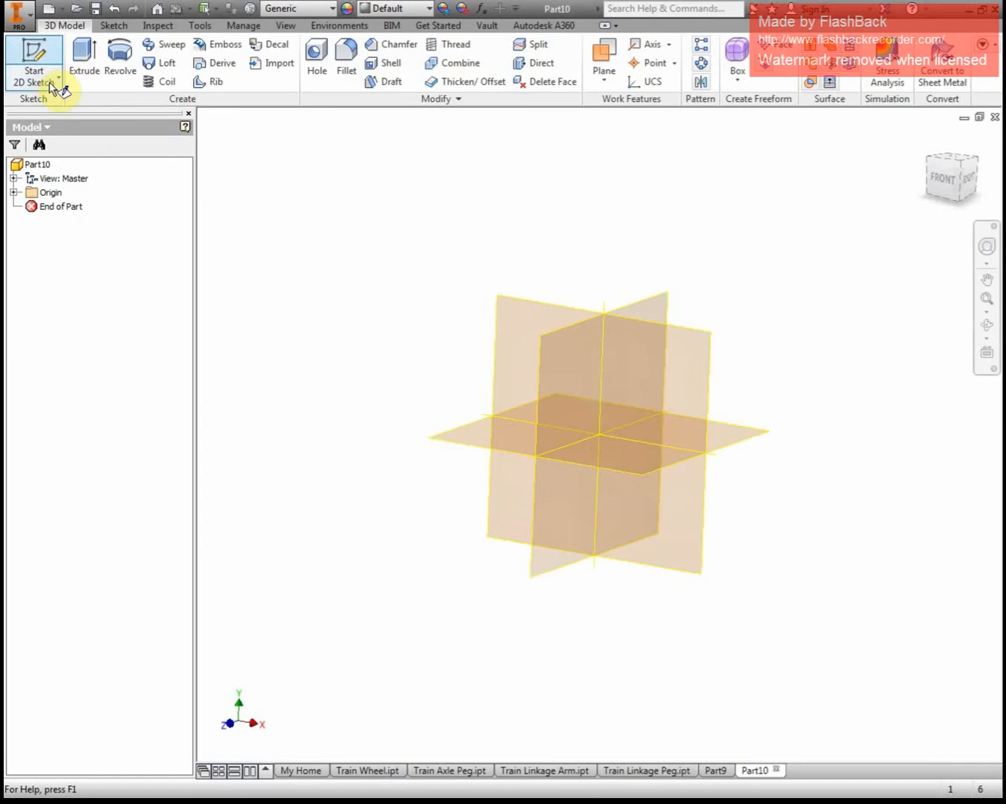
left_click(751, 425)
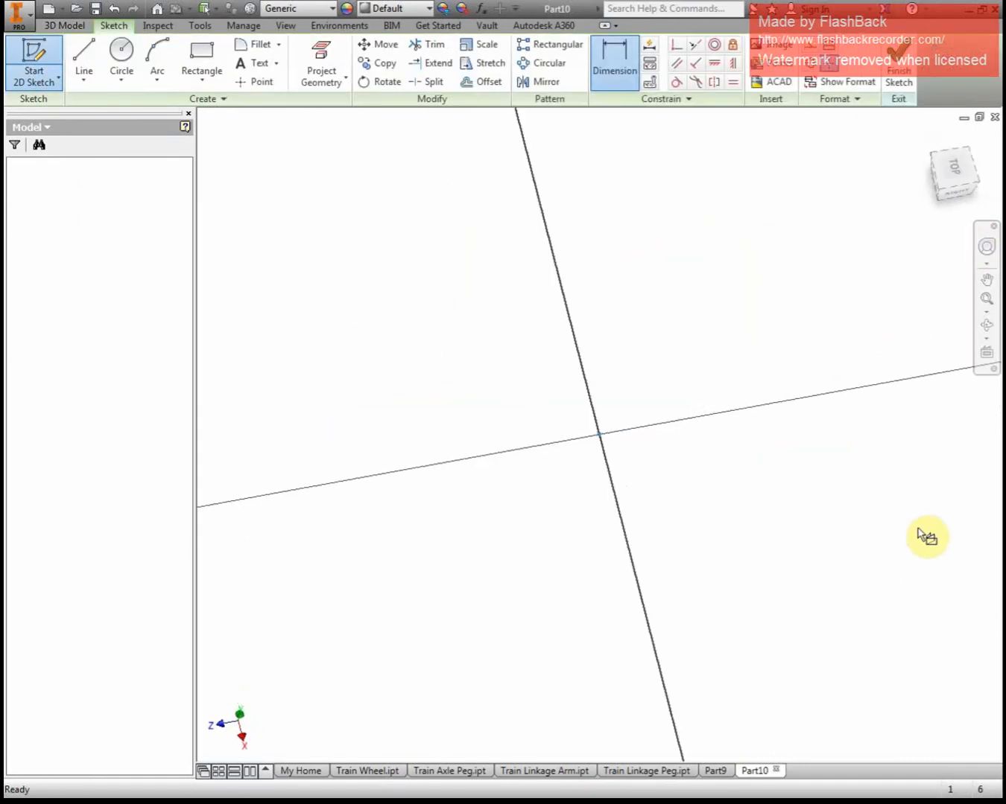
- Check the cow catcher's base dimensions in the Word document and draw a 1.800 by 0.250 in rectangle from the origin in Inventor
key("alt+Tab")
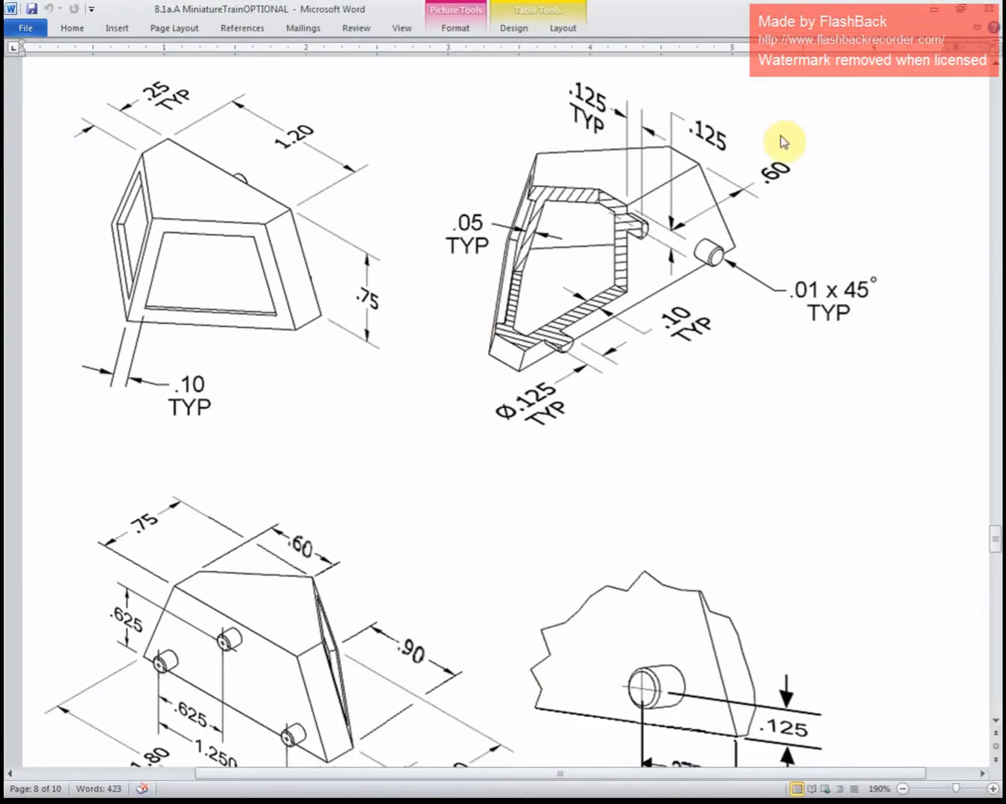
scroll(606, 414, "down", 7)
scroll(580, 439, "up", 1)
scroll(581, 440, "up", 1)
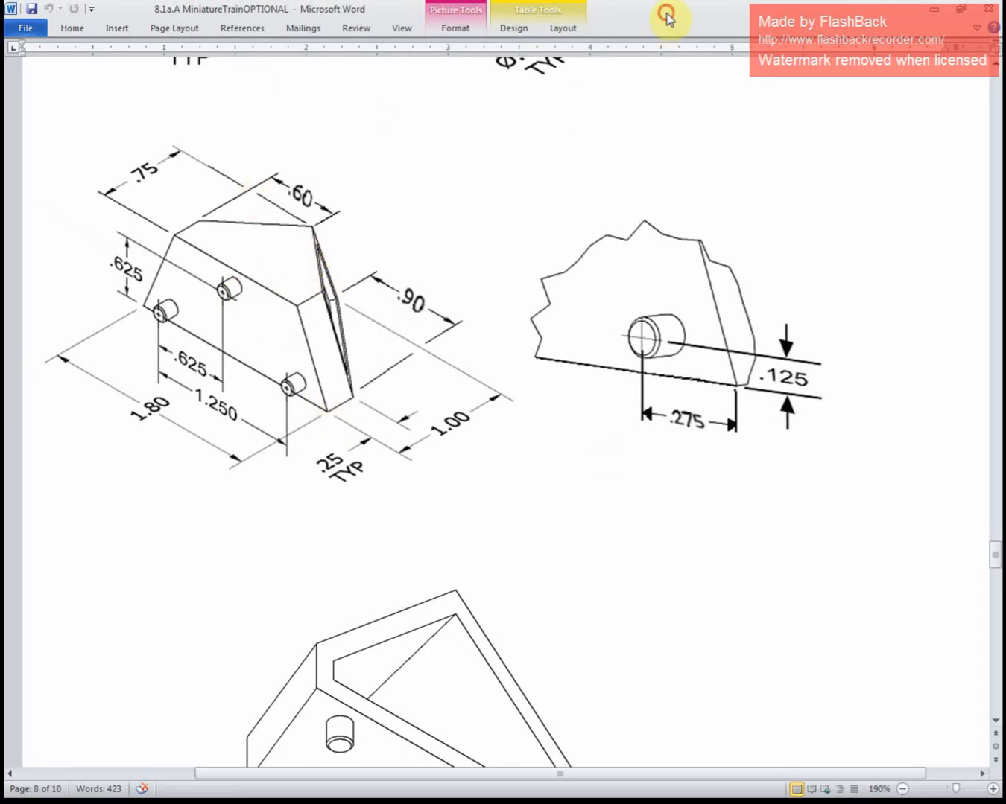
mouse_move(667, 15)
left_mouse_down()
mouse_move(80, 161)
mouse_move(2, 165)
left_mouse_up()
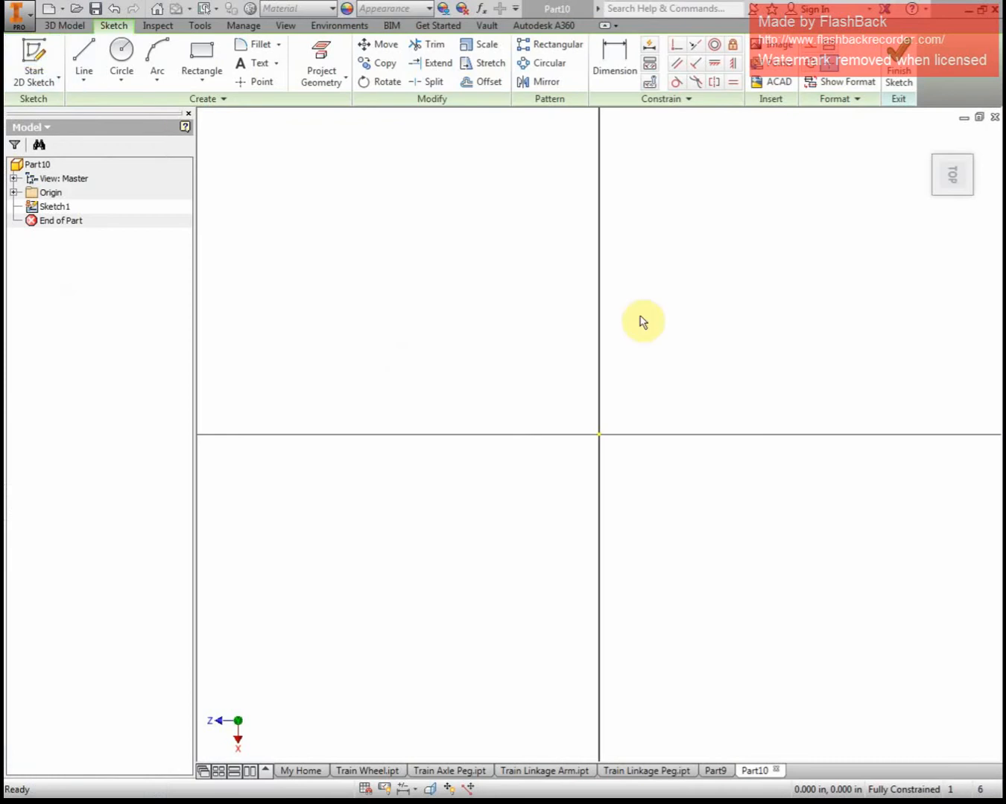
left_click(203, 58)
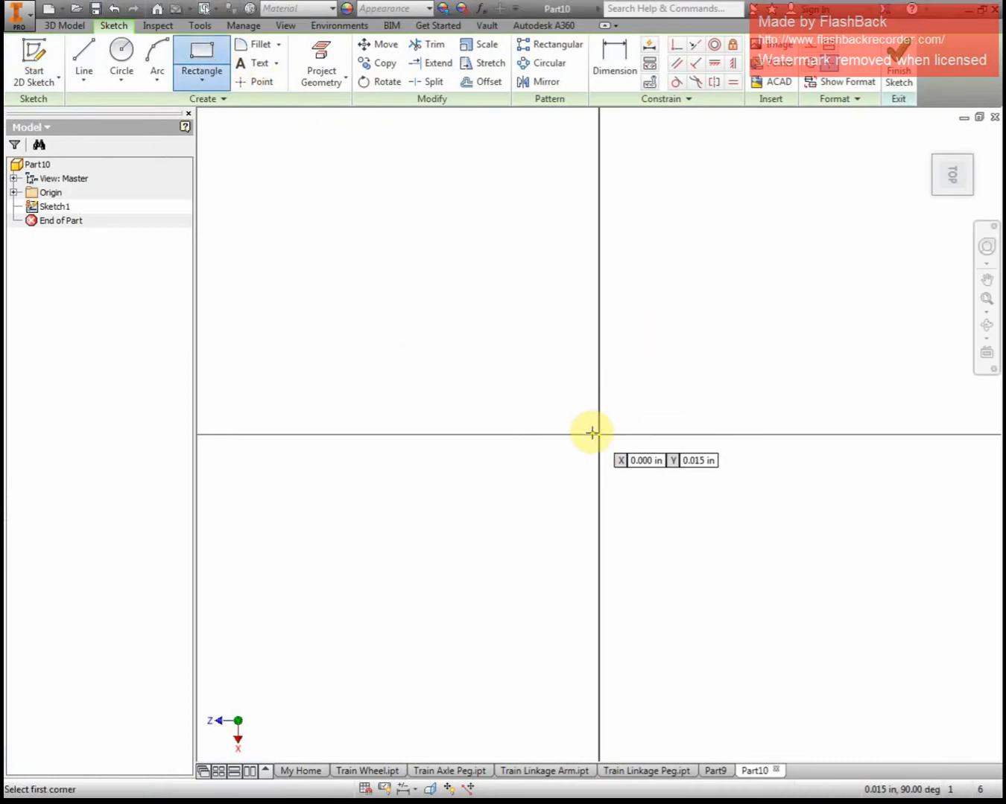
left_click(598, 435)
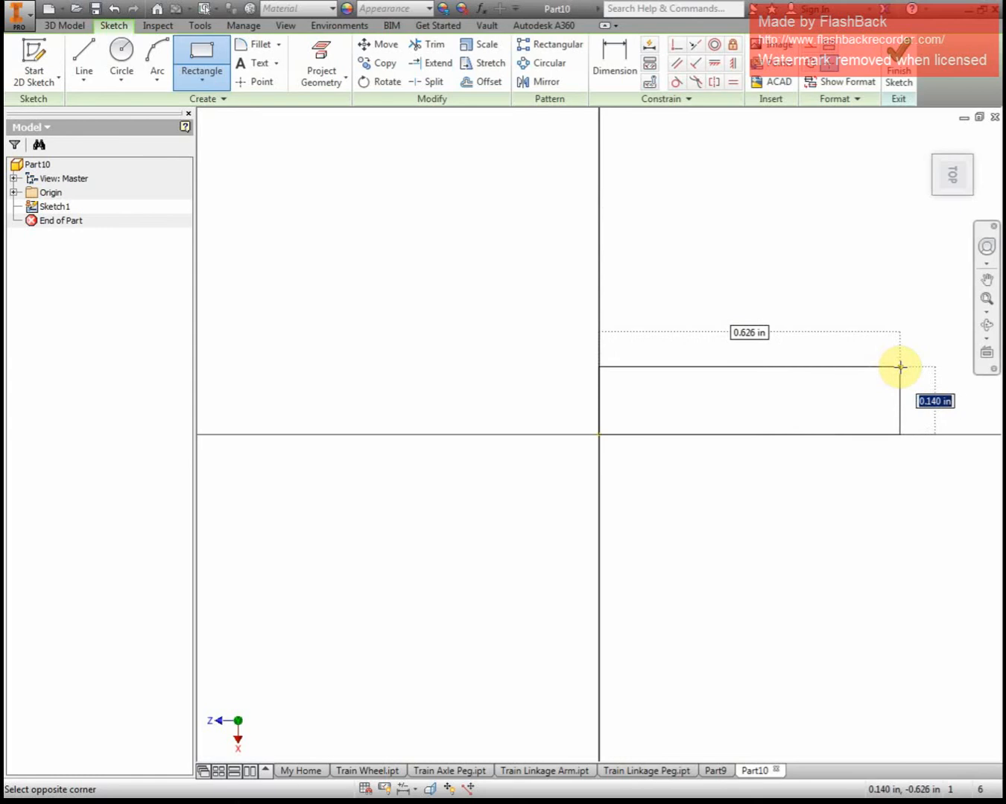
key("Tab")
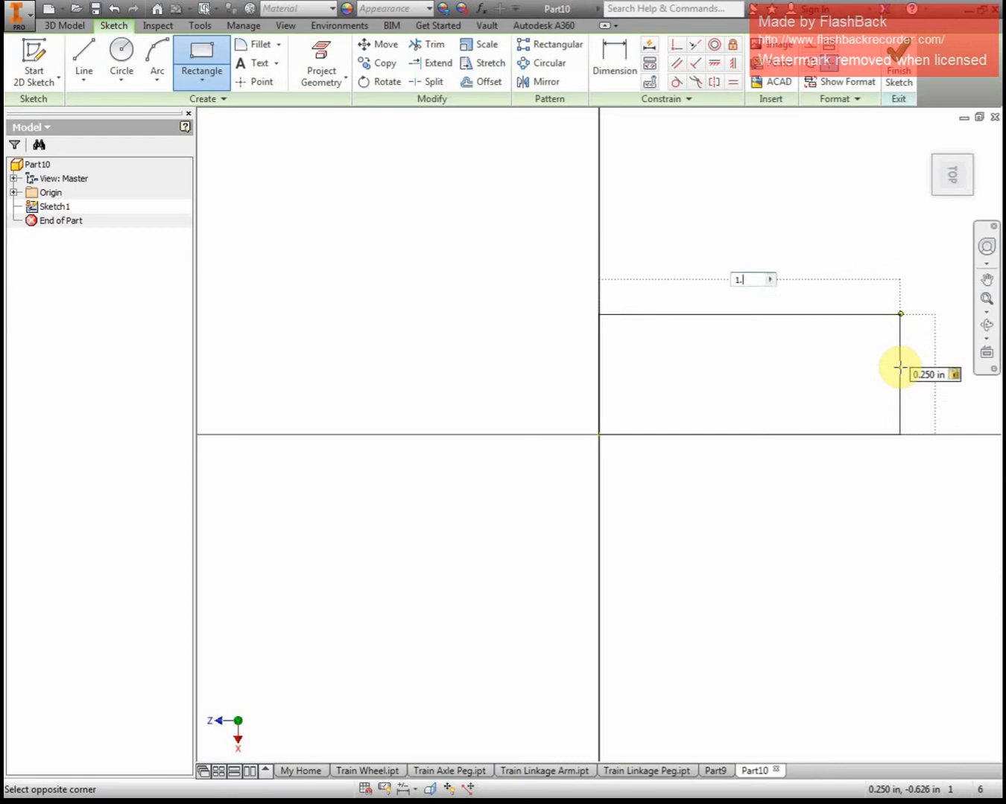
key("Return")
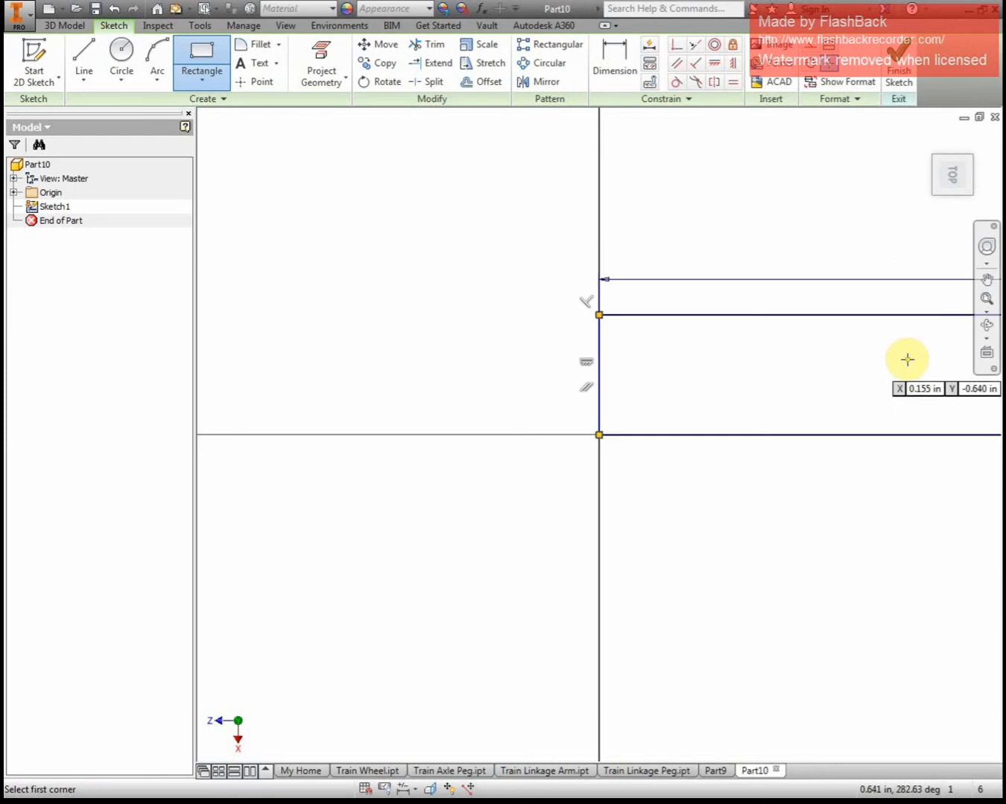
- Draw two lines joining the rectangle's upper corners at an apex about 0.66 in above its upper edge and 0.66 in from its left edge
scroll(903, 353, "down", 2)
middle_click_drag(856, 354, 420, 421)
left_click(79, 50)
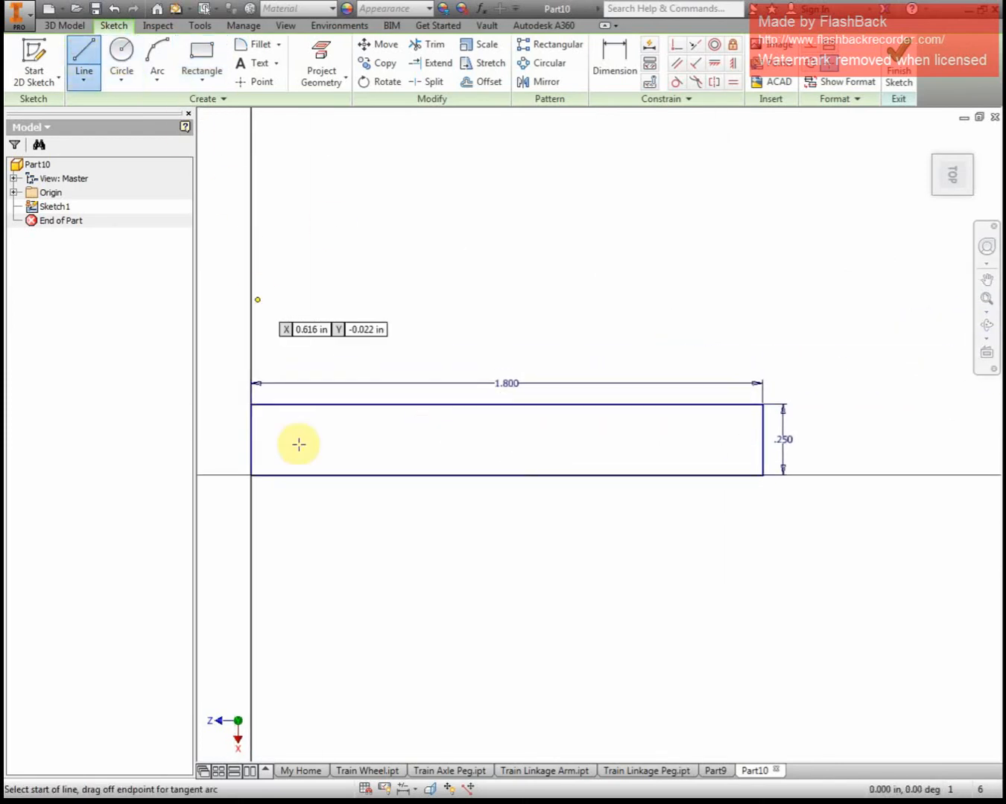
left_click(250, 403)
left_click(438, 217)
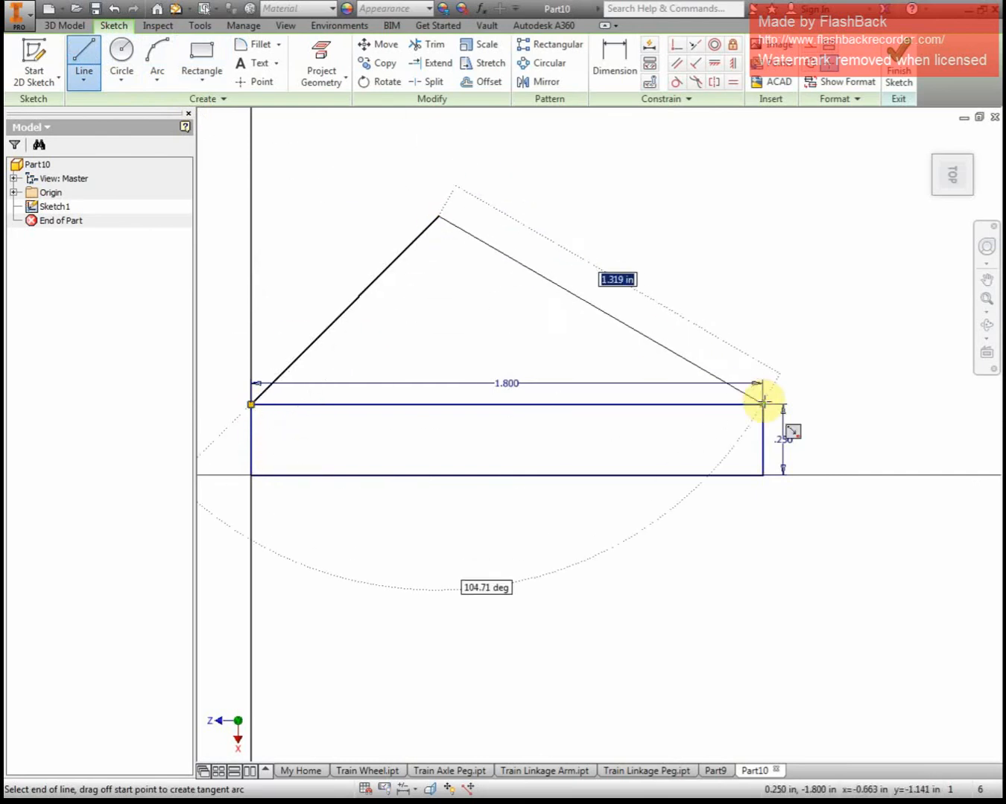
left_click(763, 405)
- Dimension the apex height above the rectangle's upper edge as 0.75 in
left_click(621, 65)
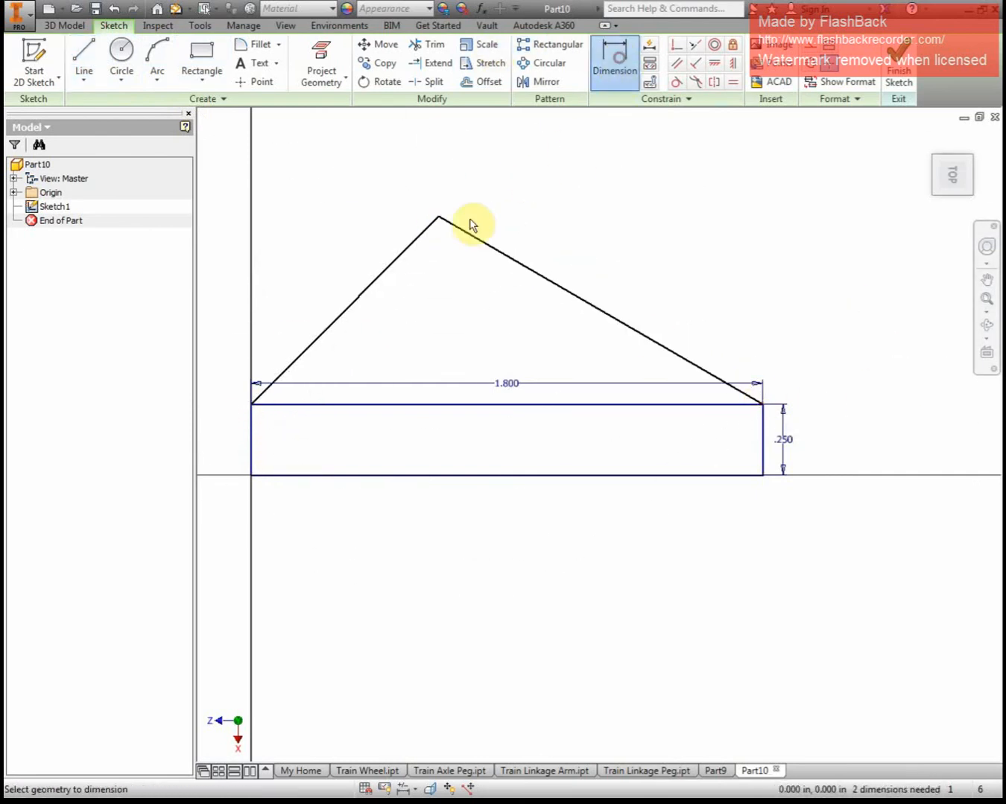
left_click(438, 217)
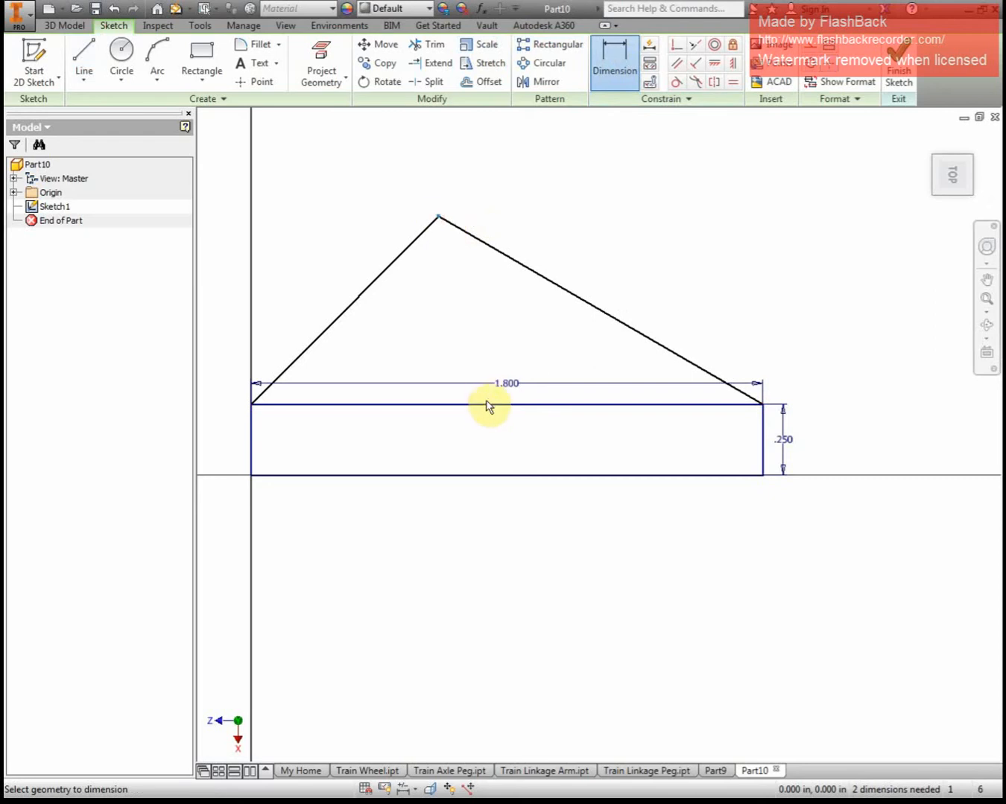
left_click(487, 405)
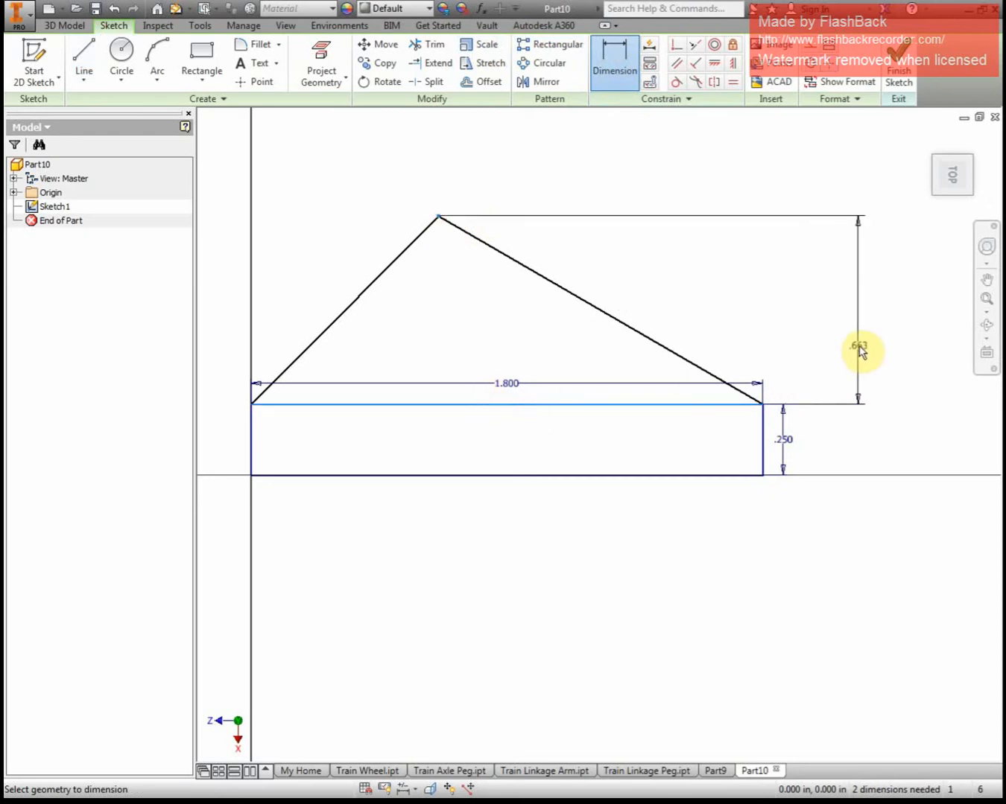
left_click(858, 348)
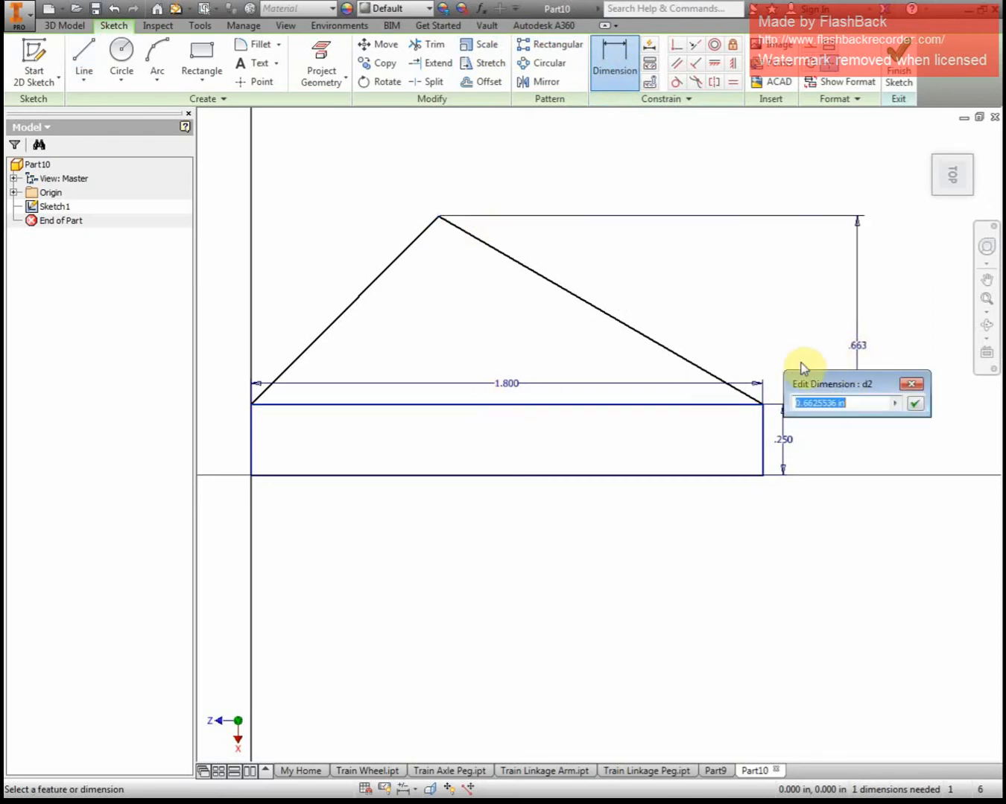
mouse_move(827, 386)
left_mouse_down()
mouse_move(852, 444)
mouse_move(868, 449)
left_mouse_up()
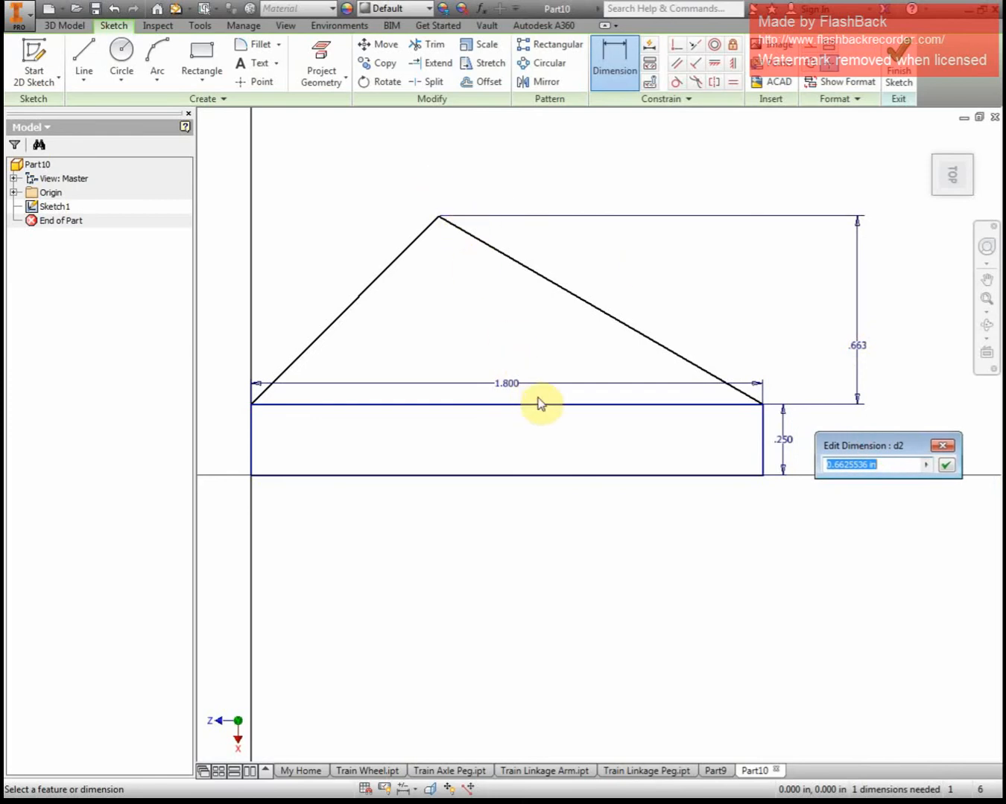
type(".75")
key("Return")
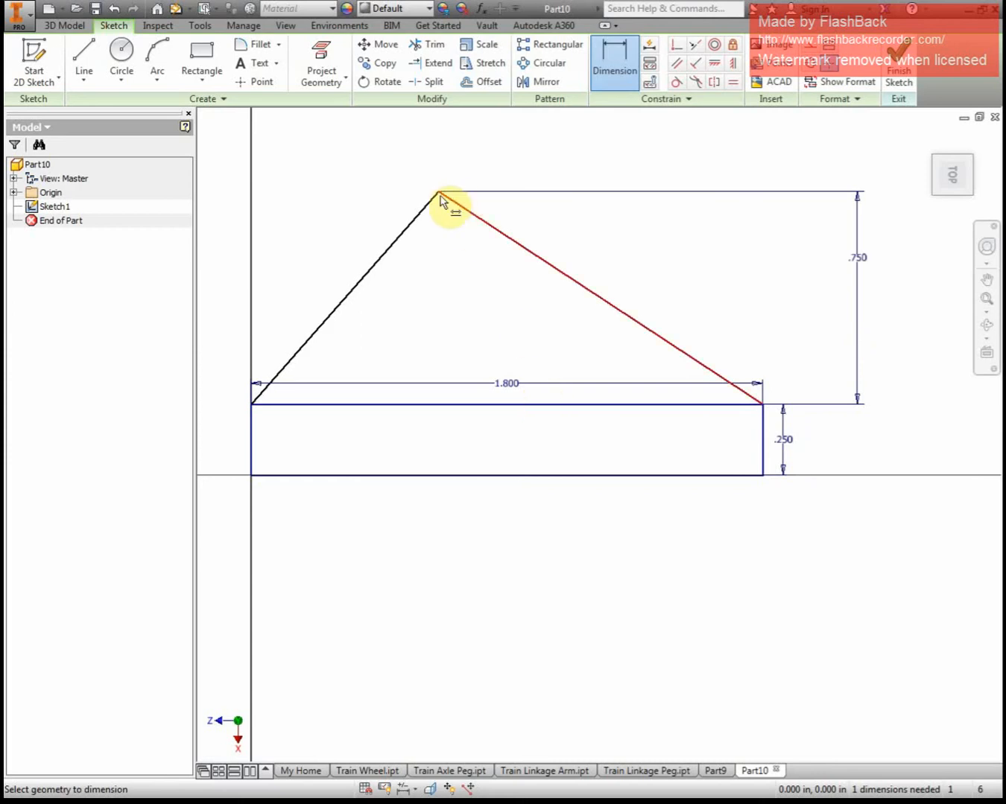
- Dimension the apex 0.9 in horizontally from the rectangle's left edge and finish the sketch
left_click(250, 462)
left_click(368, 152)
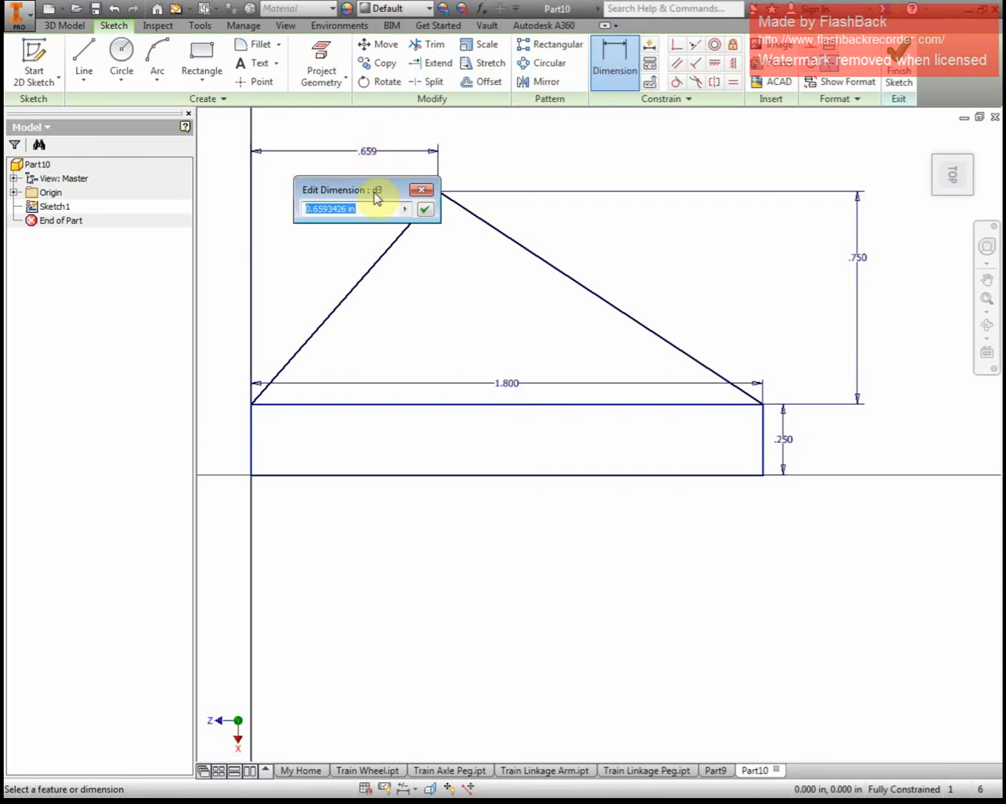
left_click_drag(381, 195, 598, 144)
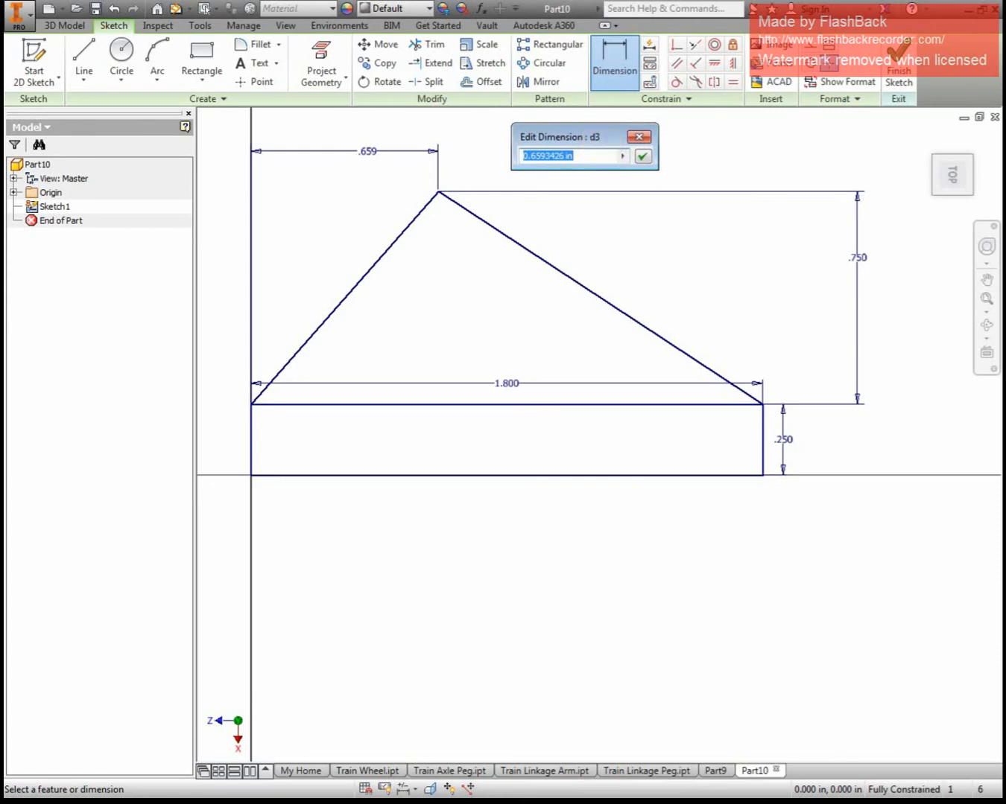
type(".9")
key("Return")
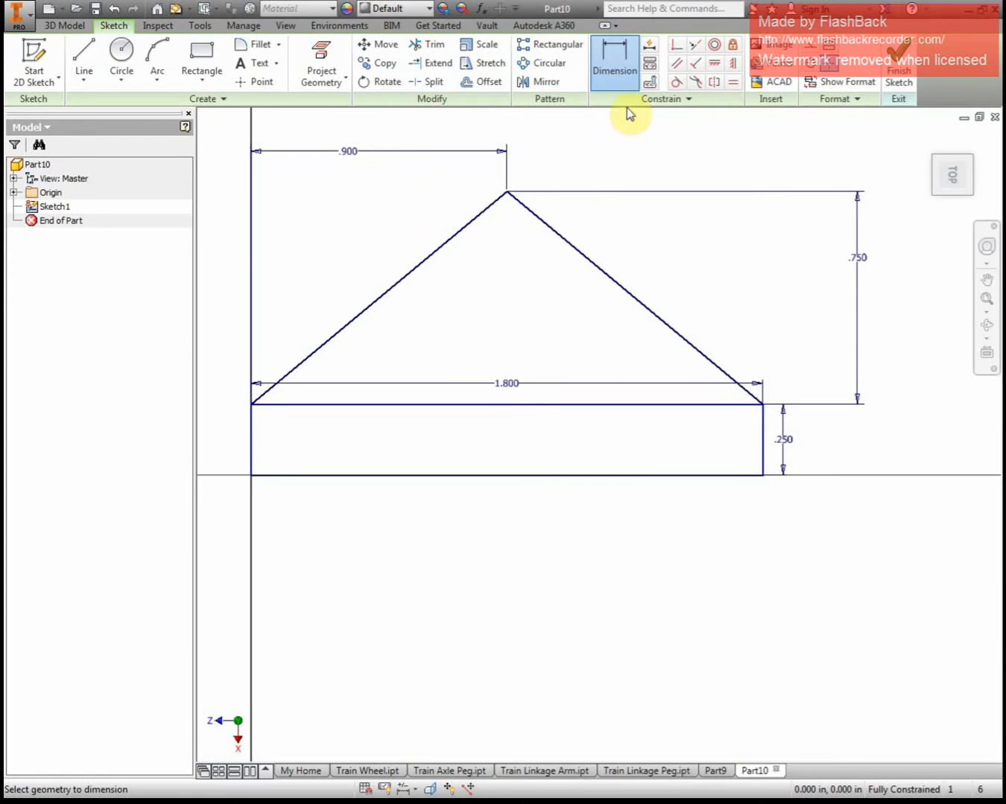
left_click(897, 64)
- Create a work plane offset upward from the origin's XZ plane, above the base sketch
scroll(781, 501, "down", 3)
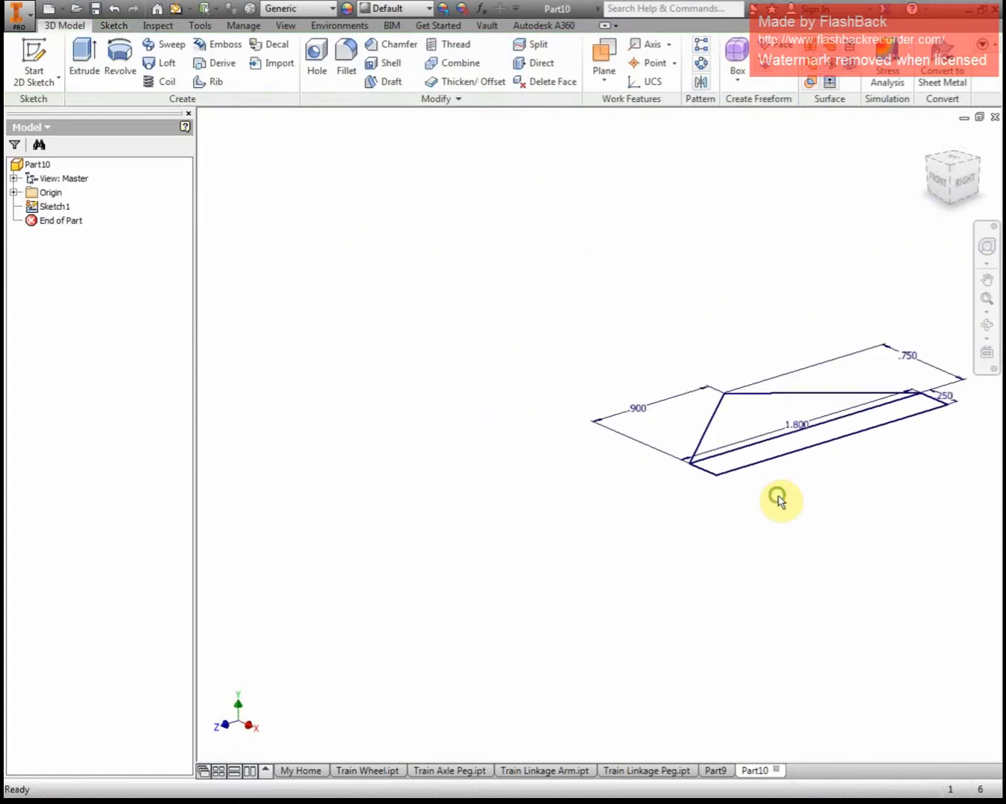
middle_click_drag(775, 496, 648, 508)
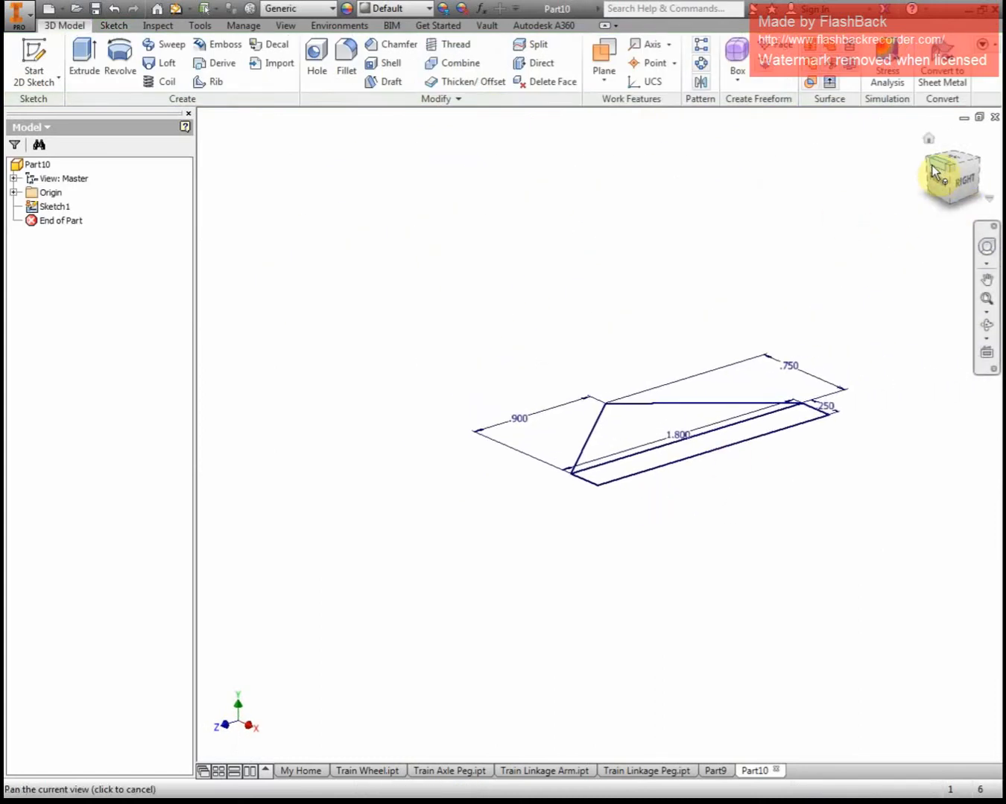
left_click(606, 81)
left_click(681, 146)
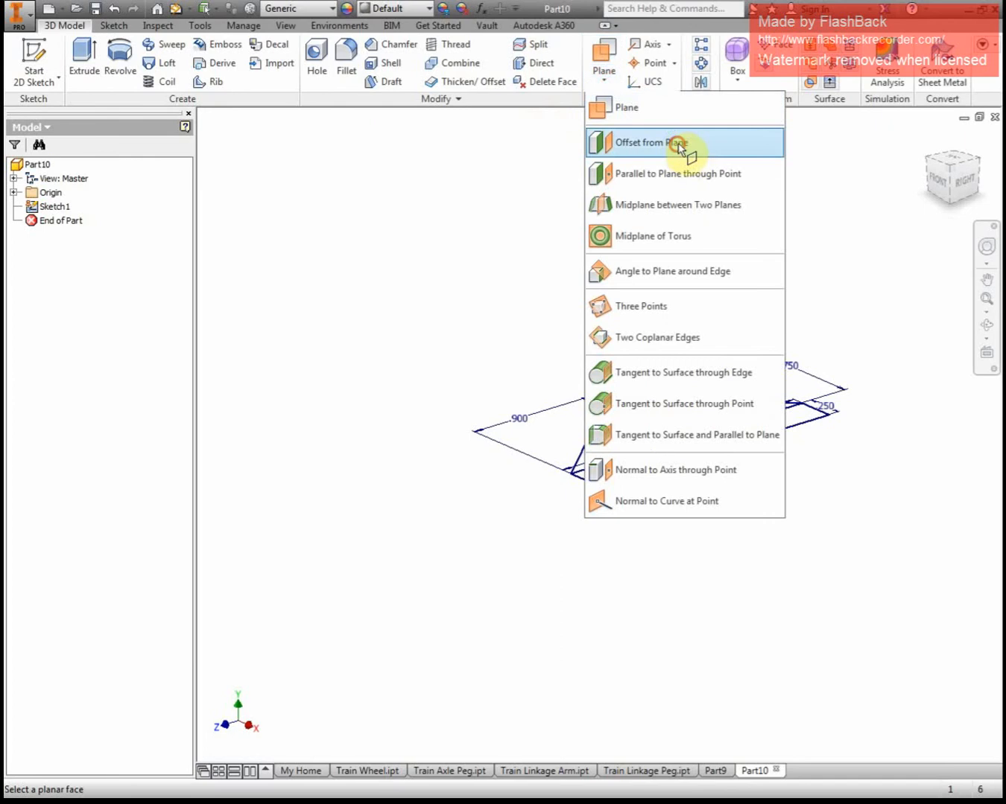
left_click(14, 194)
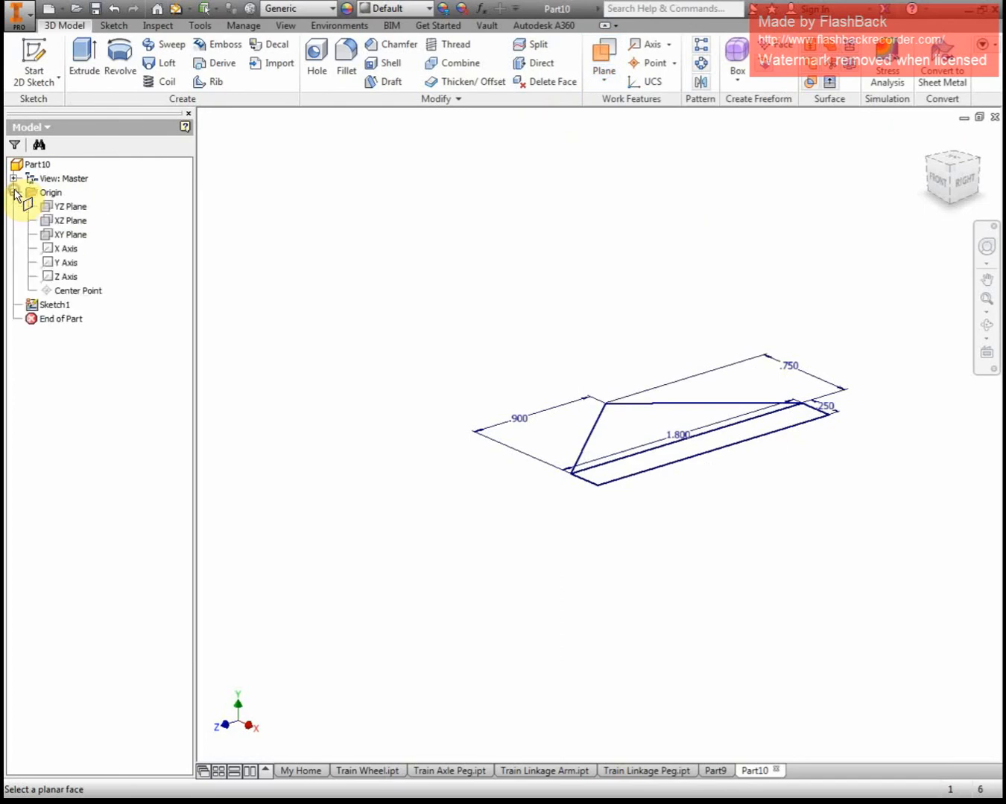
left_click(70, 223)
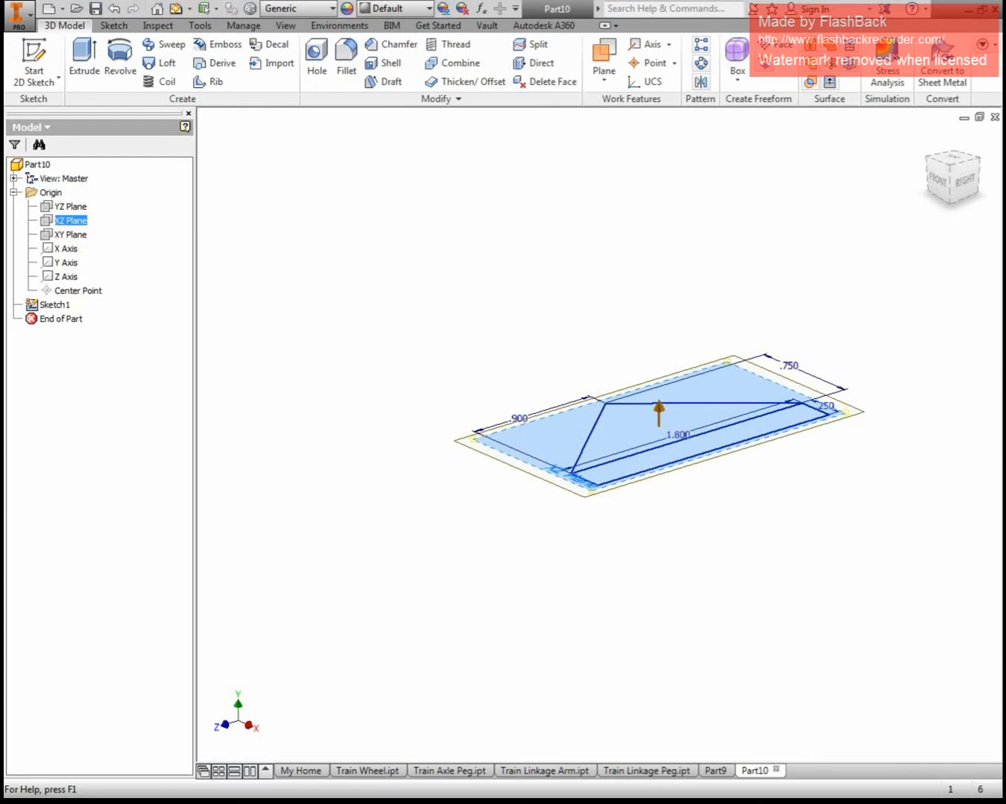
type("0")
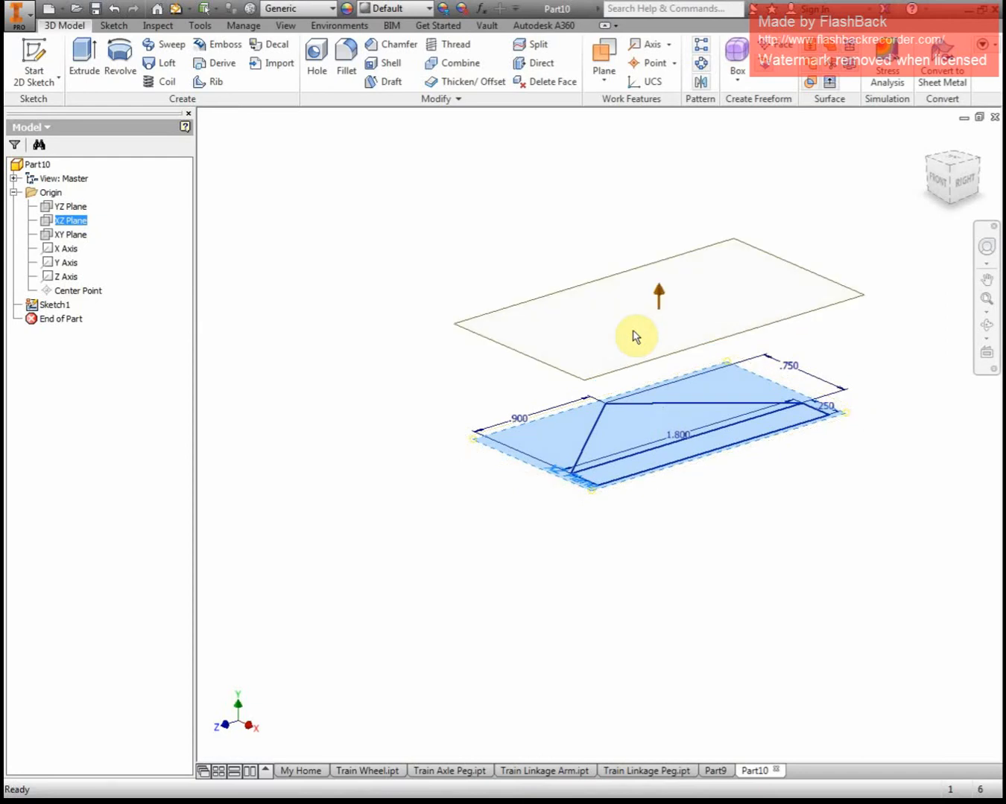
key("Return")
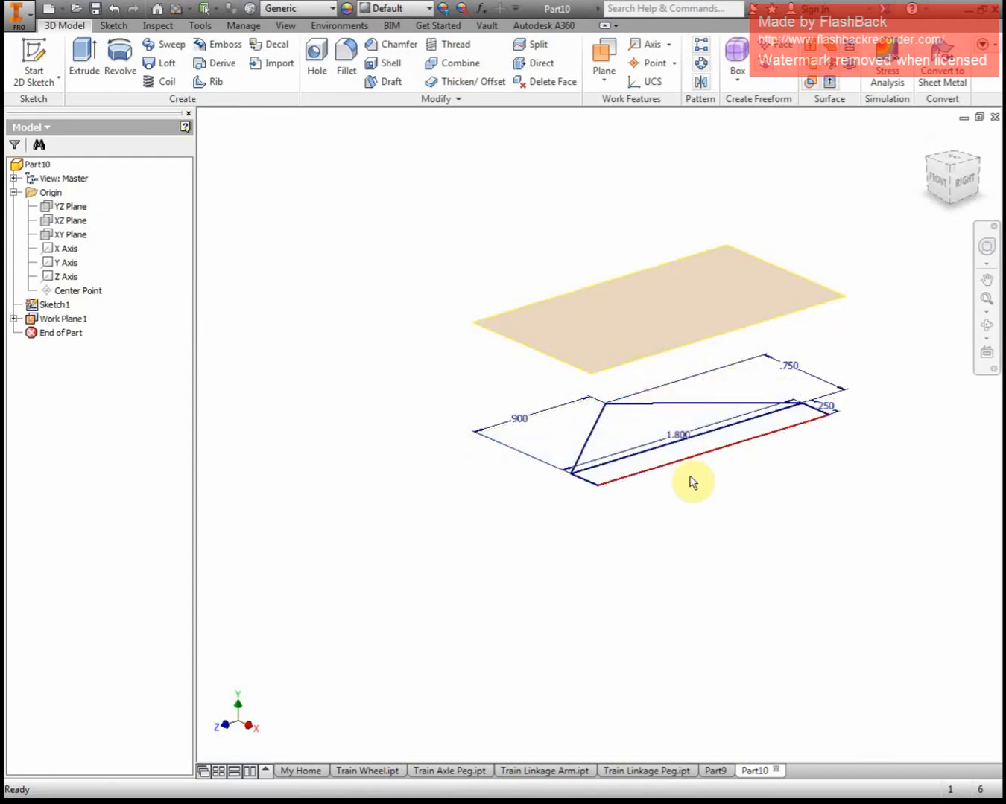
- Start a sketch on the offset work plane and draw a 1.200 by 0.250 in rectangle on the horizontal axis, about 0.26 in from the origin
left_click(34, 63)
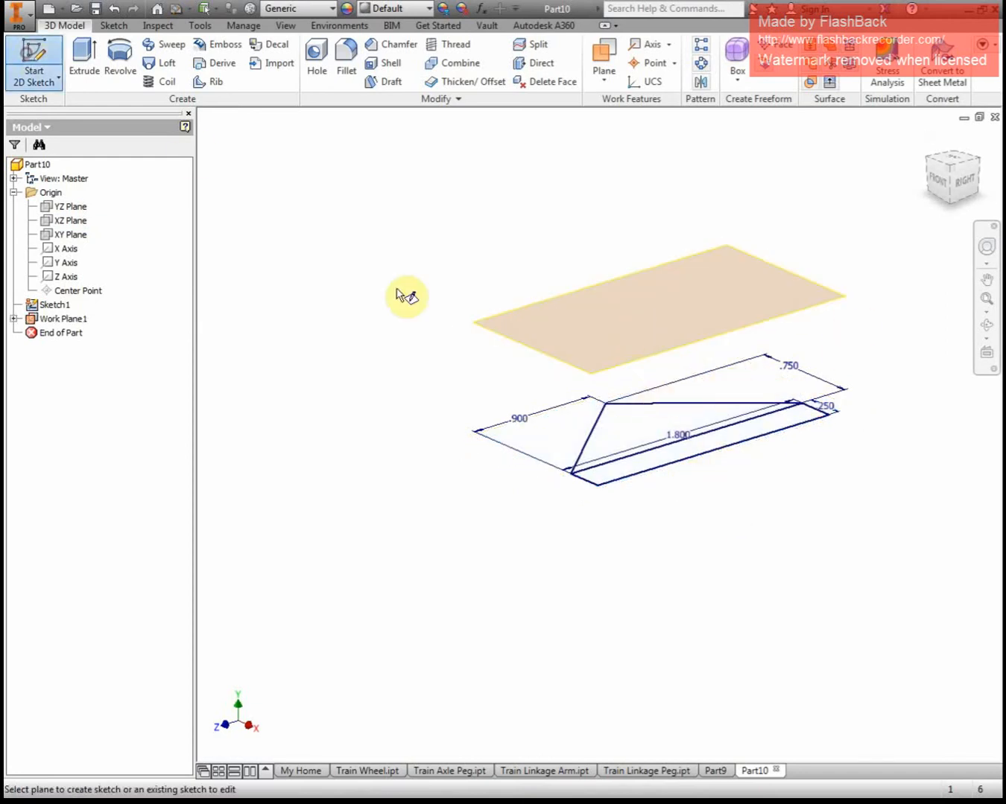
left_click(530, 350)
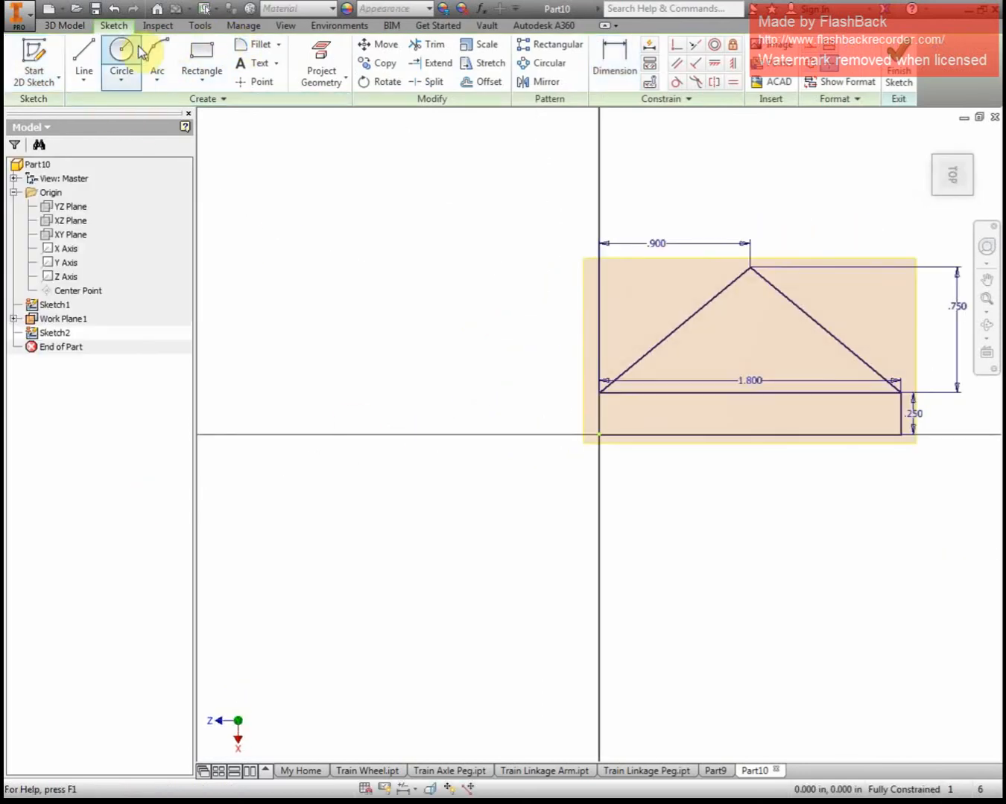
left_click(181, 58)
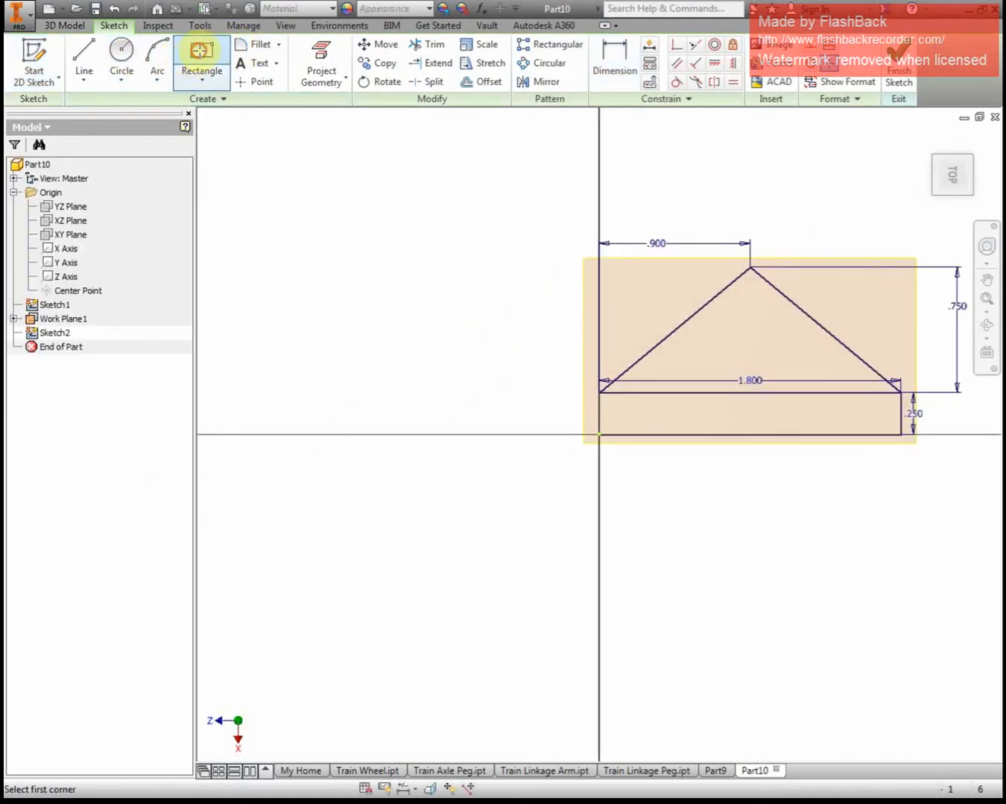
left_click(642, 434)
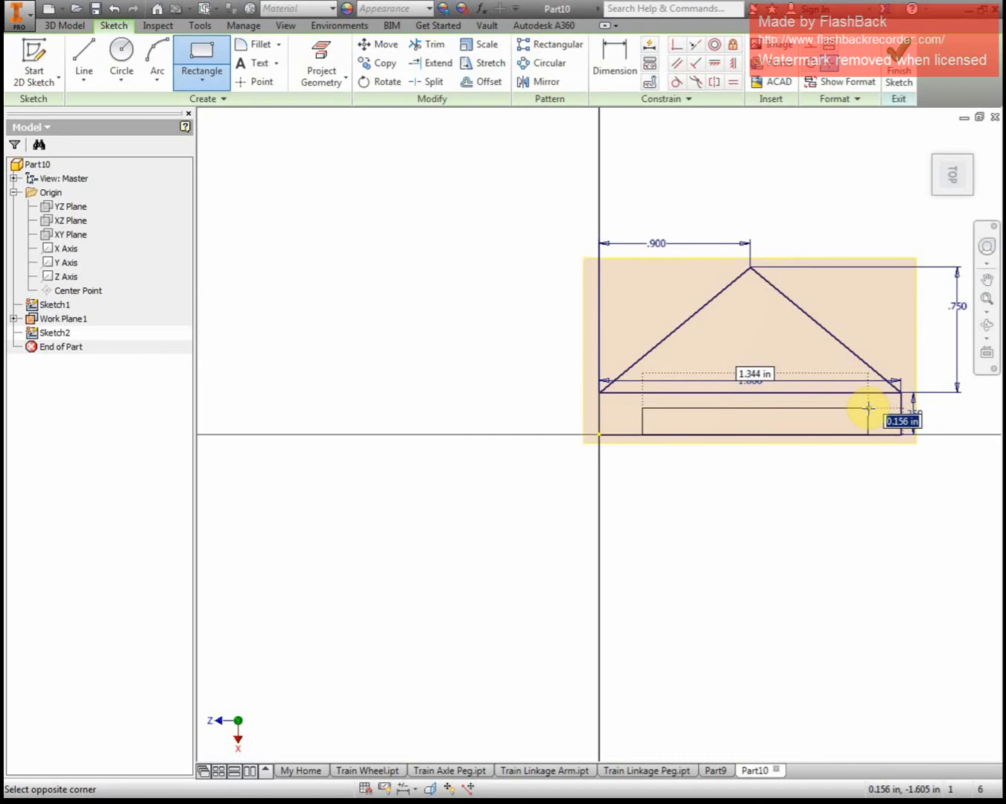
key("Tab")
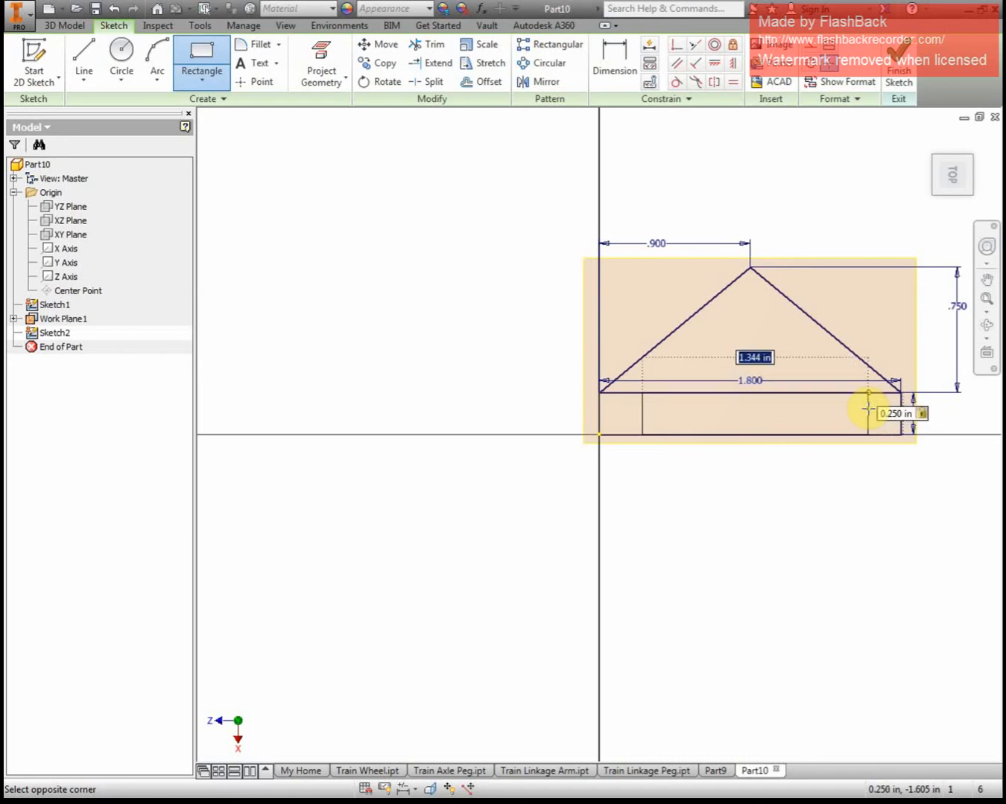
type("1.20")
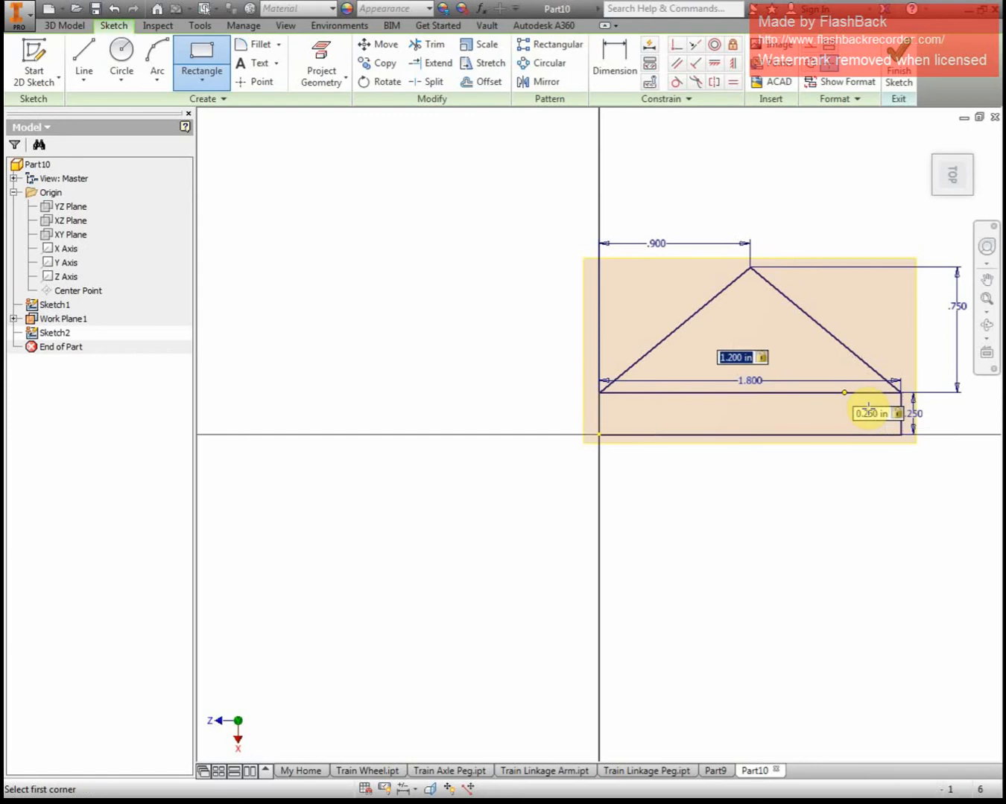
key("Return")
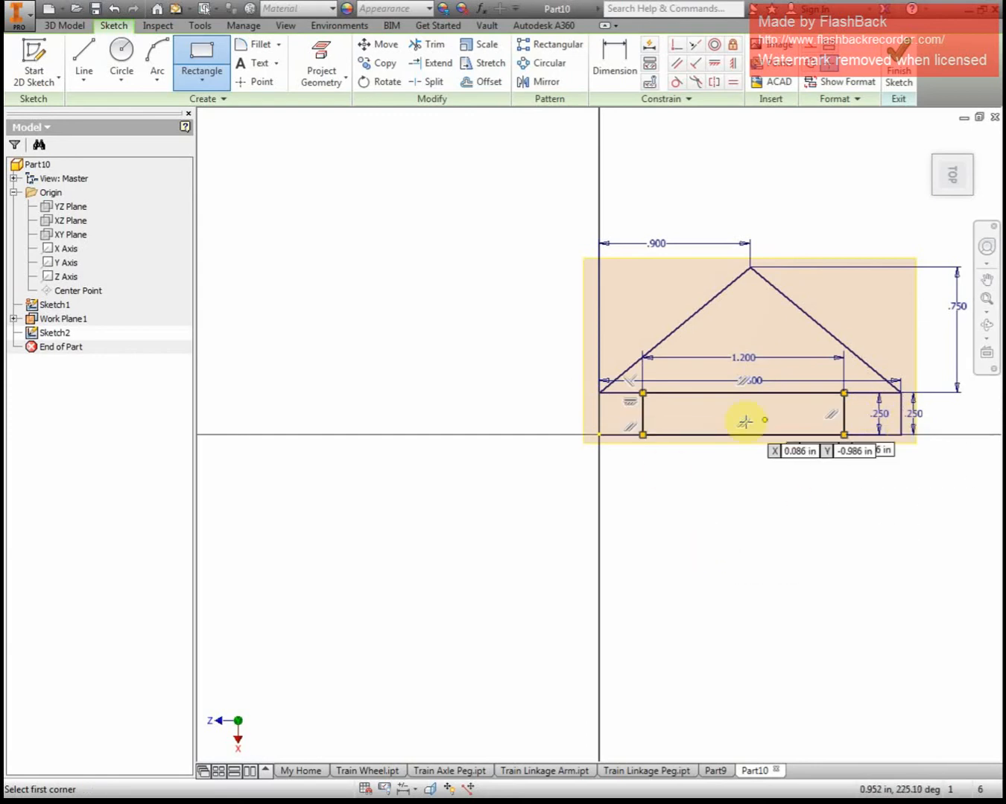
- Project the base rectangle's left and lower edges into the work-plane sketch
scroll(807, 521, "down", 2)
mouse_move(808, 522)
middle_mouse_down()
mouse_move(802, 391)
mouse_move(611, 312)
mouse_move(611, 322)
middle_mouse_up()
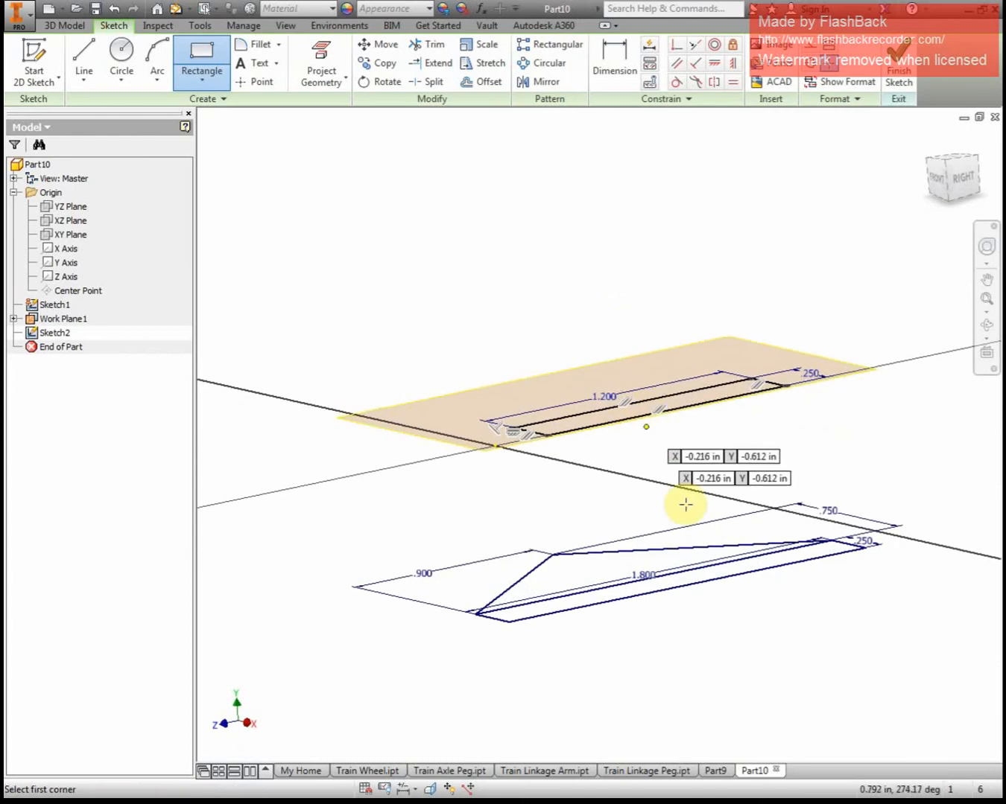
left_click(969, 168)
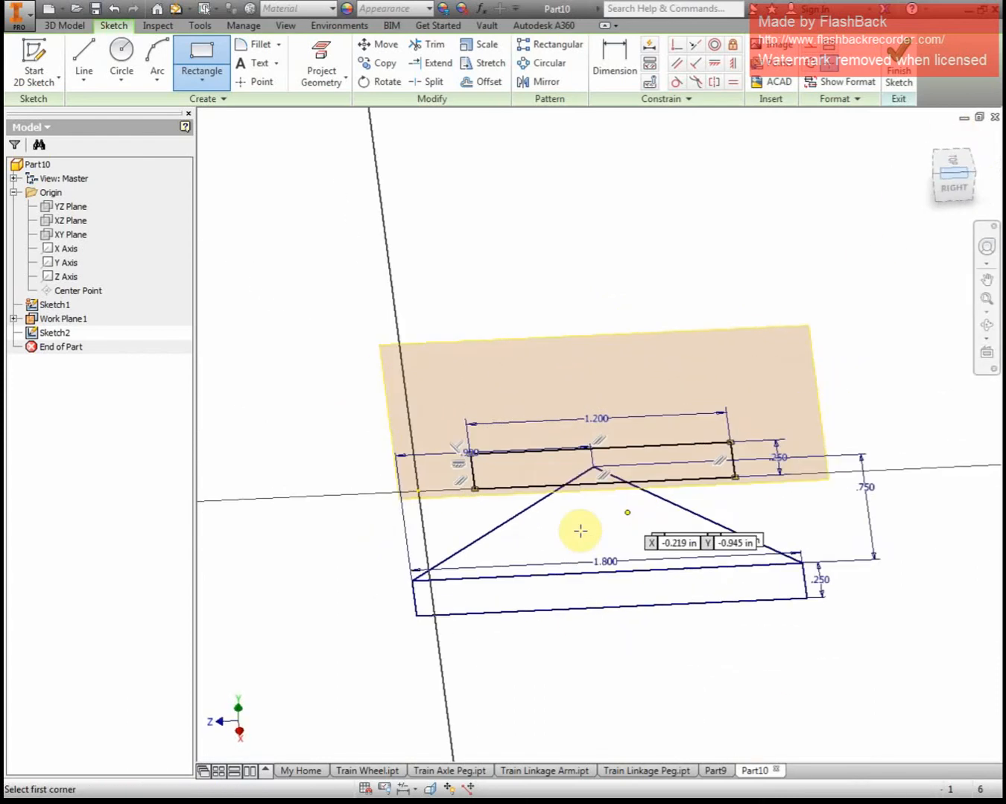
left_click(966, 166)
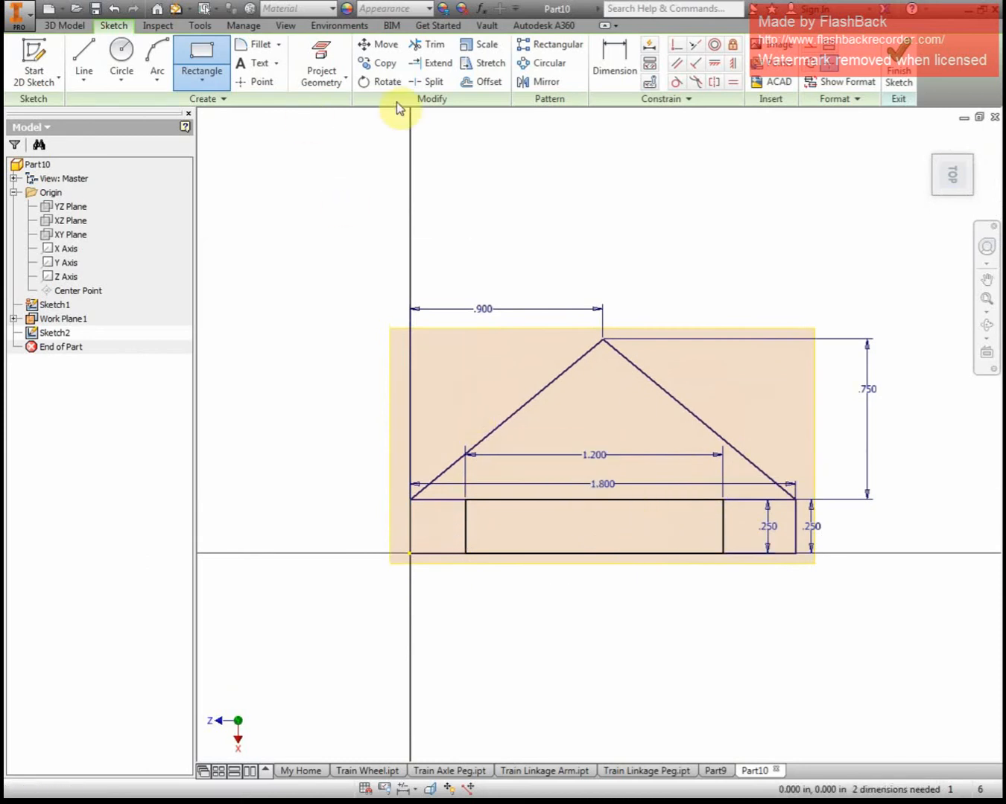
left_click(342, 64)
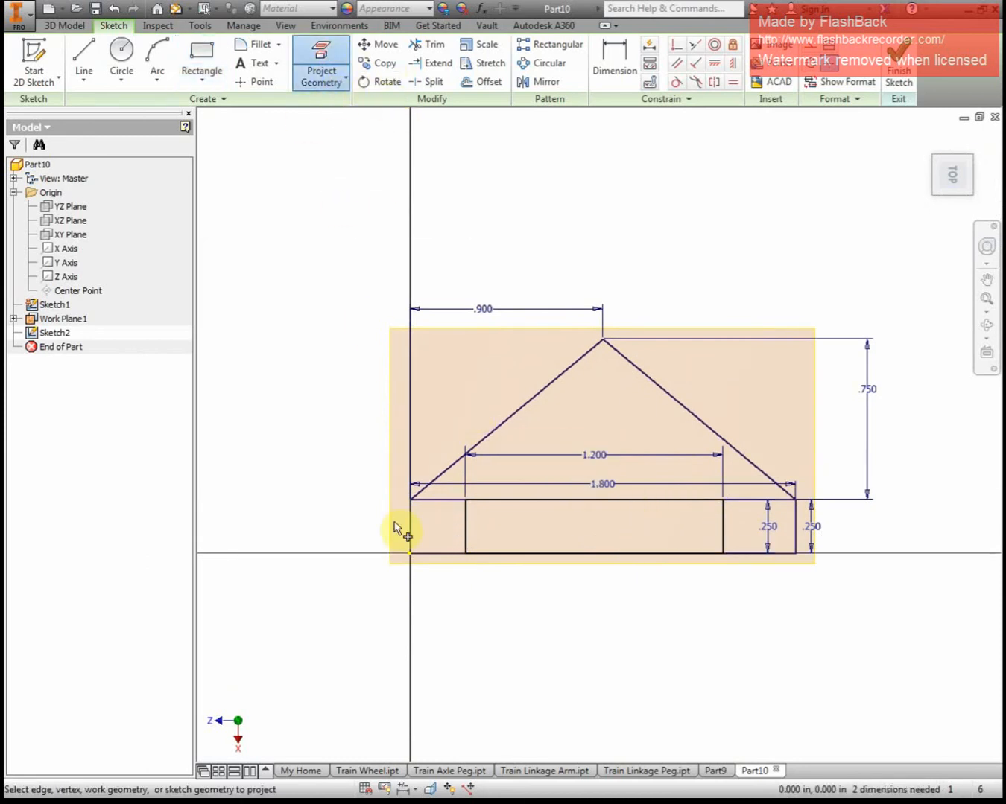
left_click(432, 553)
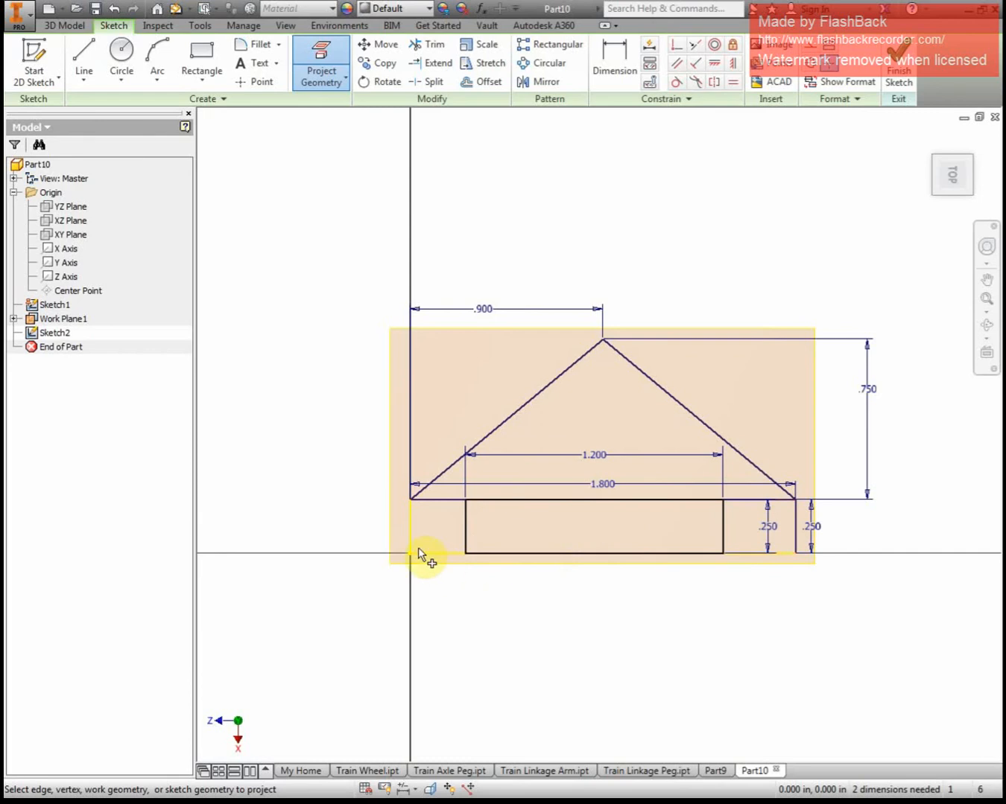
mouse_move(480, 569)
middle_mouse_down("shift")
mouse_move(484, 534)
mouse_move(466, 495)
mouse_move(481, 490)
mouse_move(463, 467)
mouse_move(477, 484)
mouse_move(516, 472)
mouse_move(528, 488)
middle_mouse_up("shift")
key("Escape")
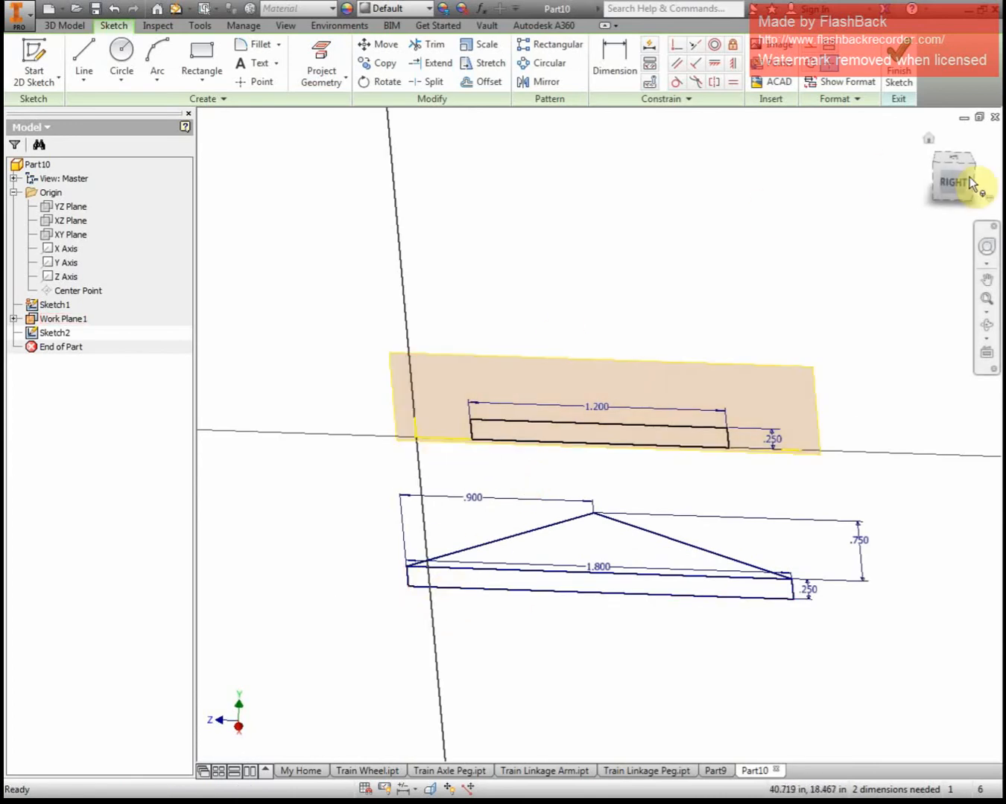
- Dimension the gap between the small rectangle's left edge and the projected left edge as 0.300 in, entered as half the width difference
left_click(953, 152)
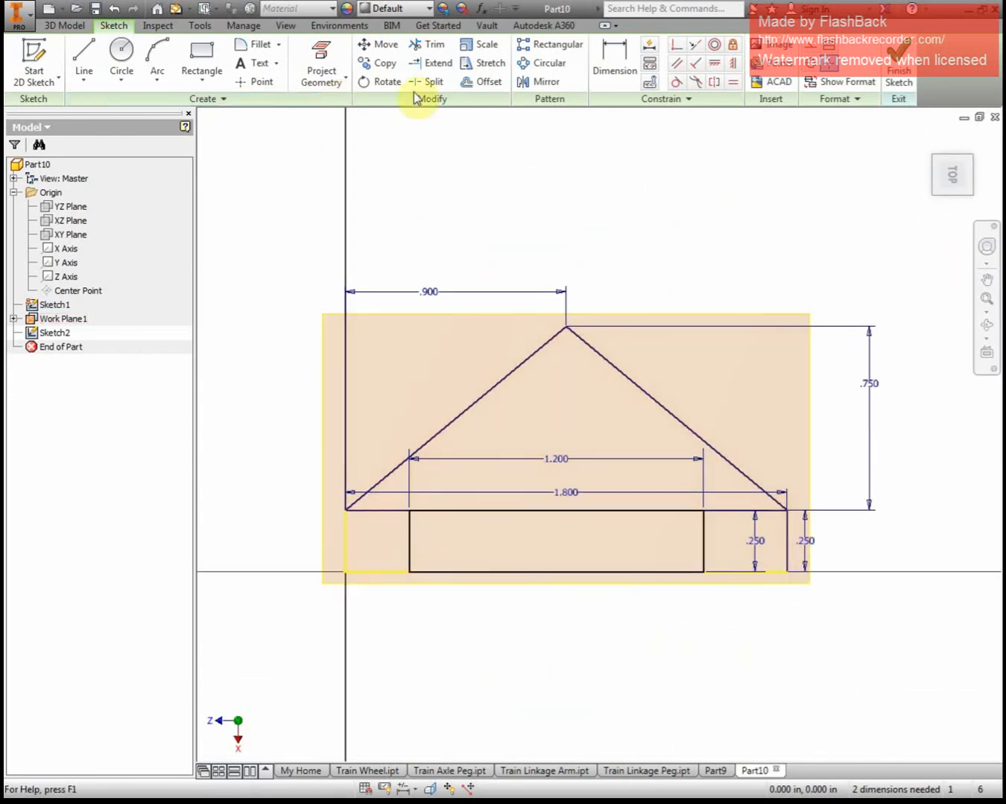
left_click(615, 60)
left_click(408, 559)
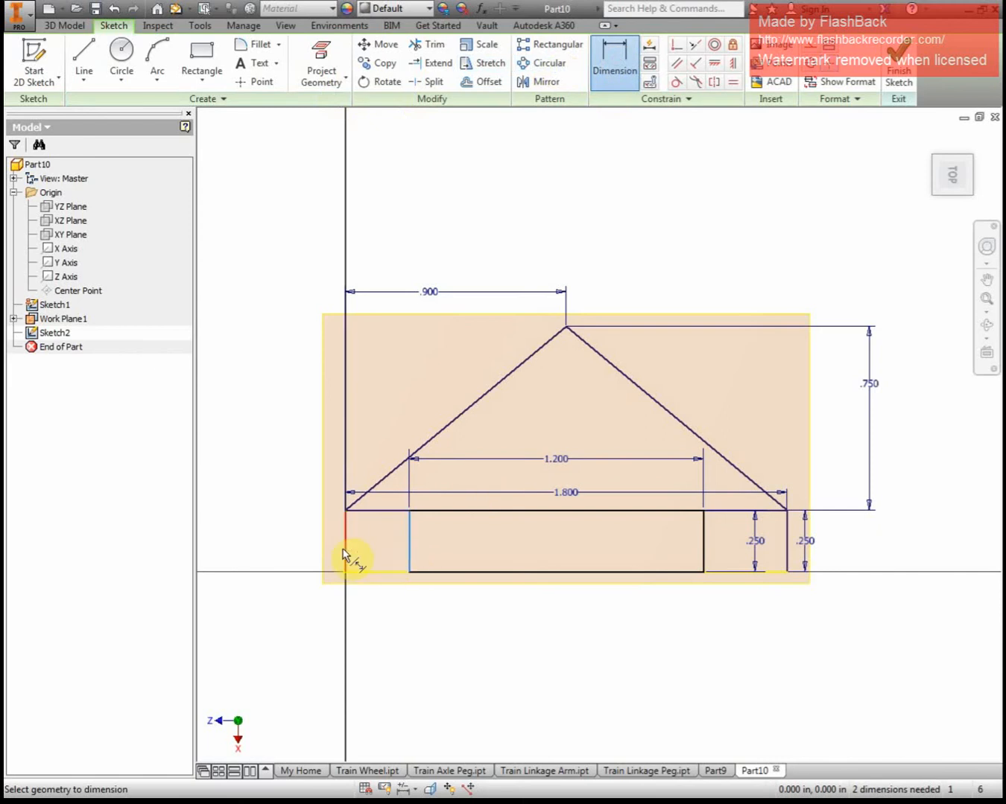
left_click(345, 565)
left_click(366, 637)
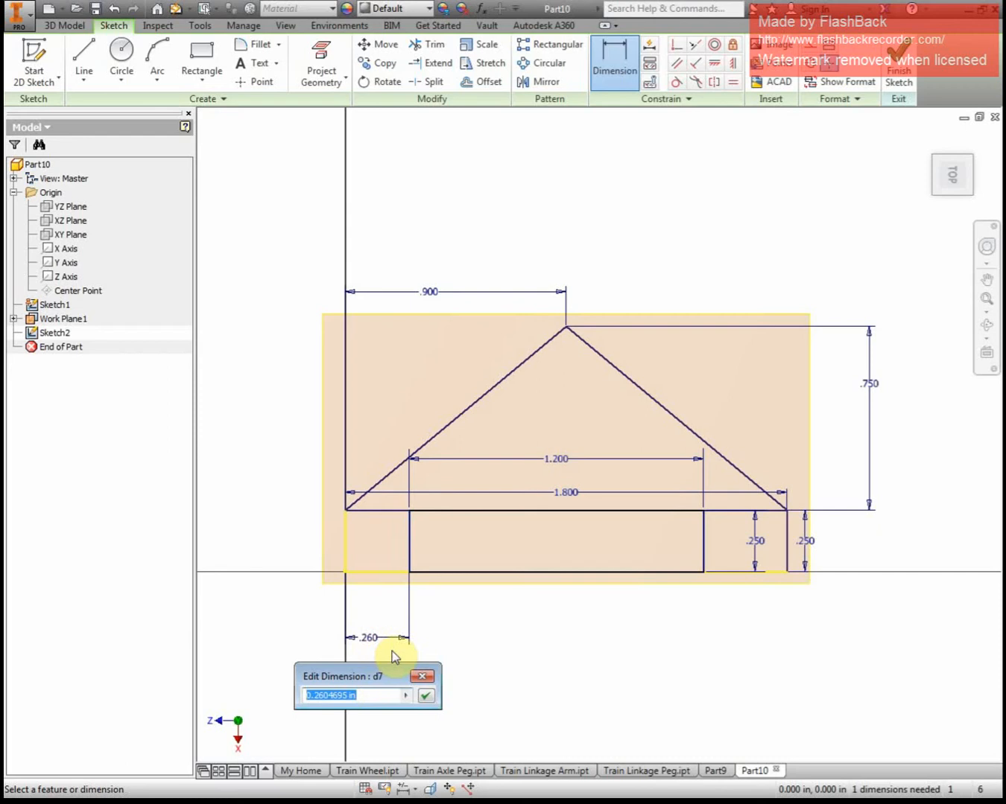
type("1.8")
type(")")
key("Home")
type("(")
key("End")
type("/2")
left_click(425, 695)
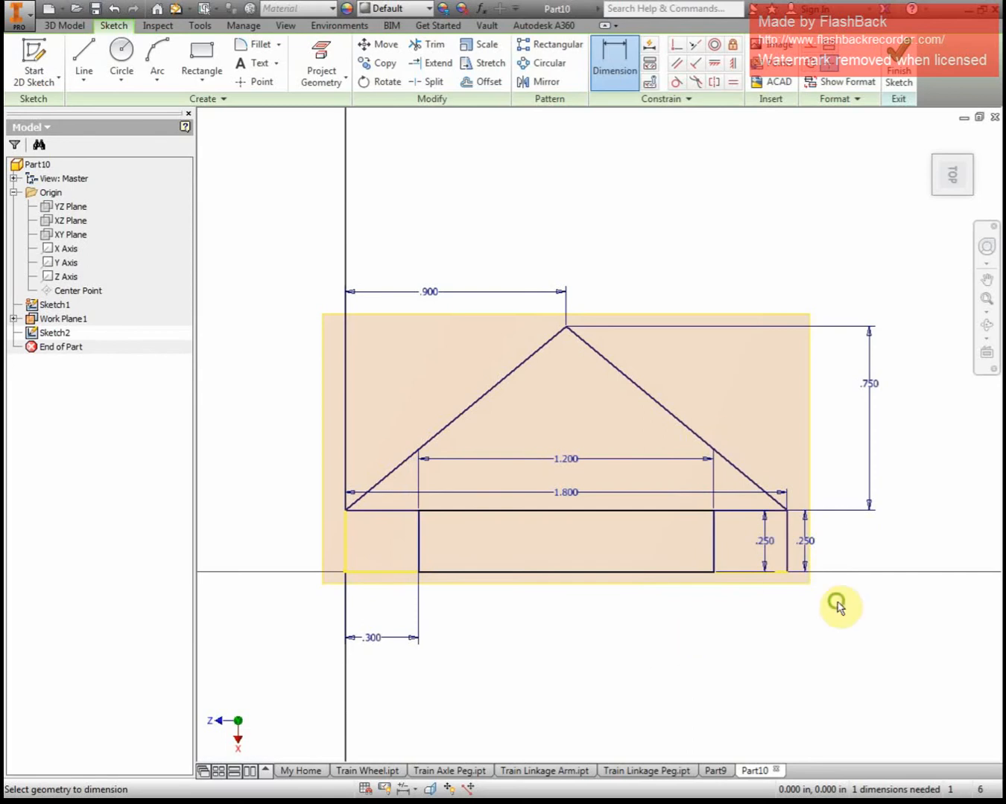
- Draw two lines joining the small rectangle's upper corners at an apex about 1.07 in above its upper edge and 0.48 in from its left edge
mouse_move(835, 602)
middle_mouse_down("shift")
mouse_move(844, 540)
mouse_move(836, 536)
middle_mouse_up("shift")
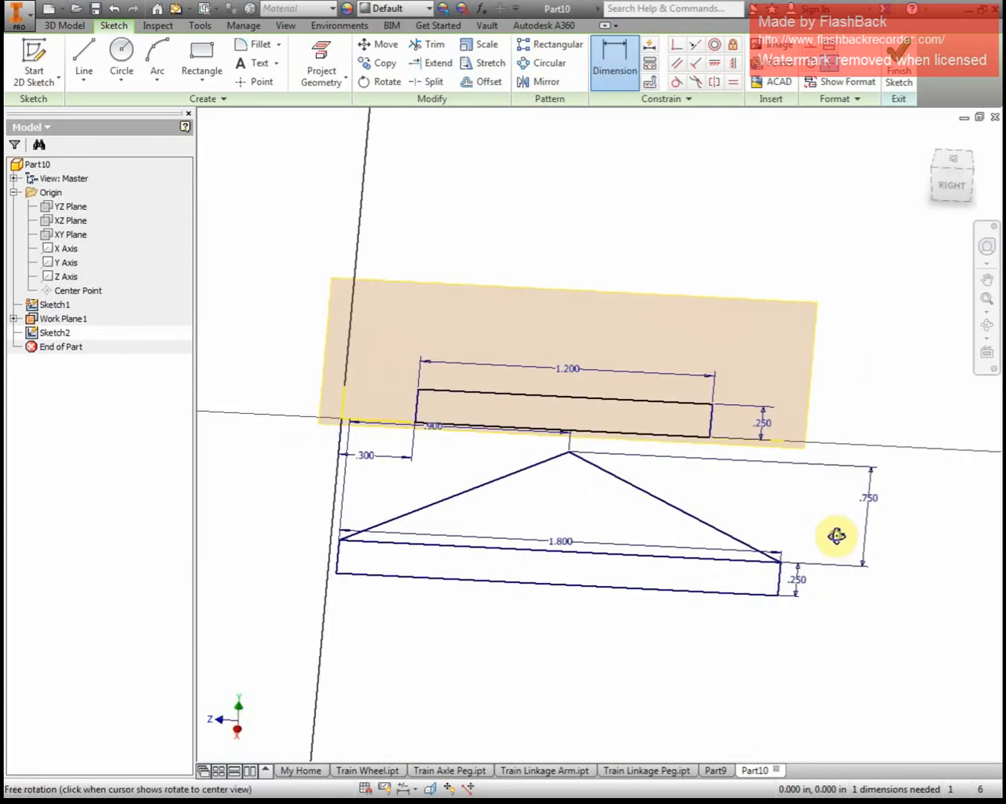
left_click(954, 176)
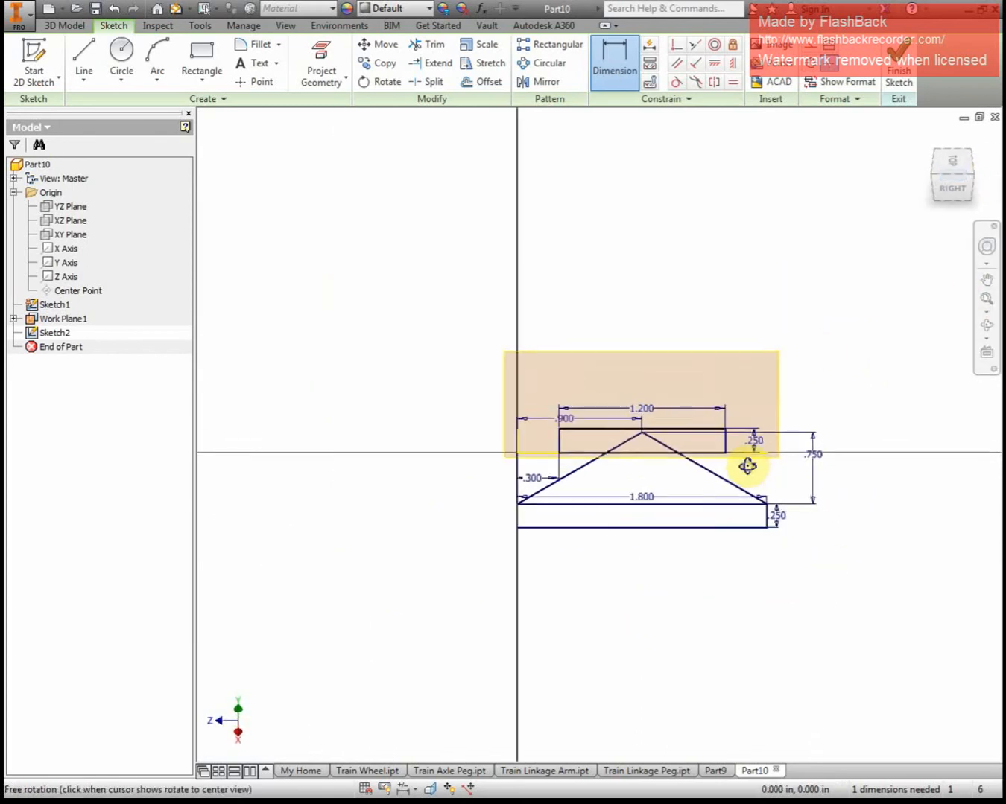
middle_click_drag(748, 463, 740, 443, "shift")
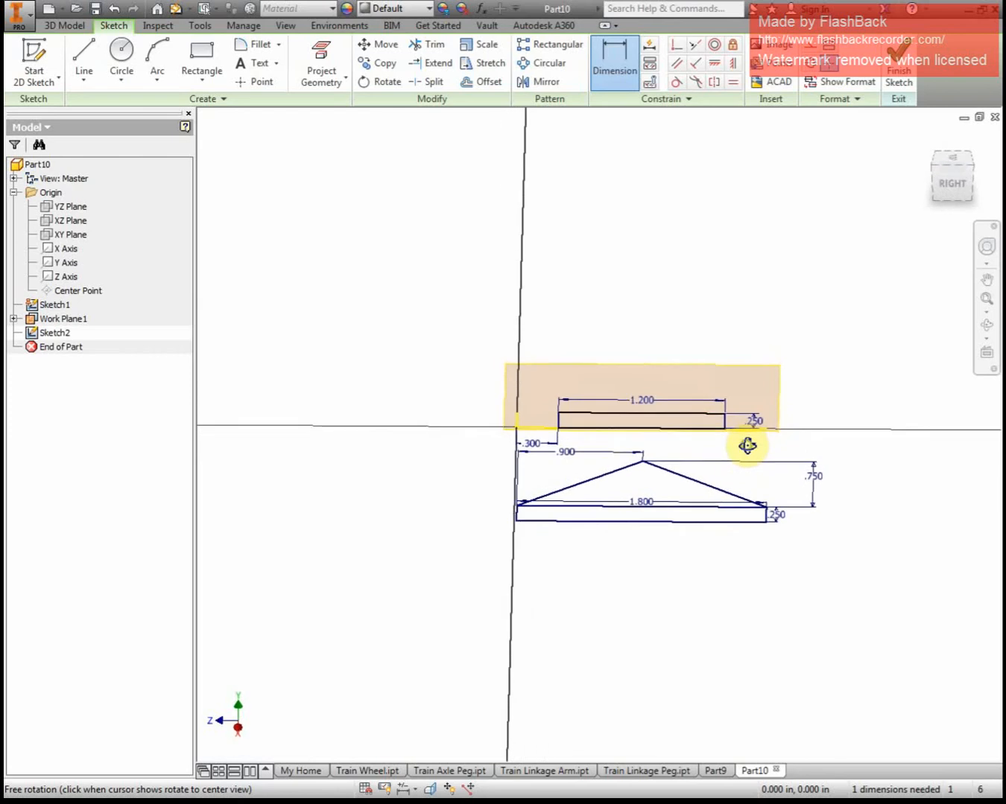
scroll(705, 419, "up", 2)
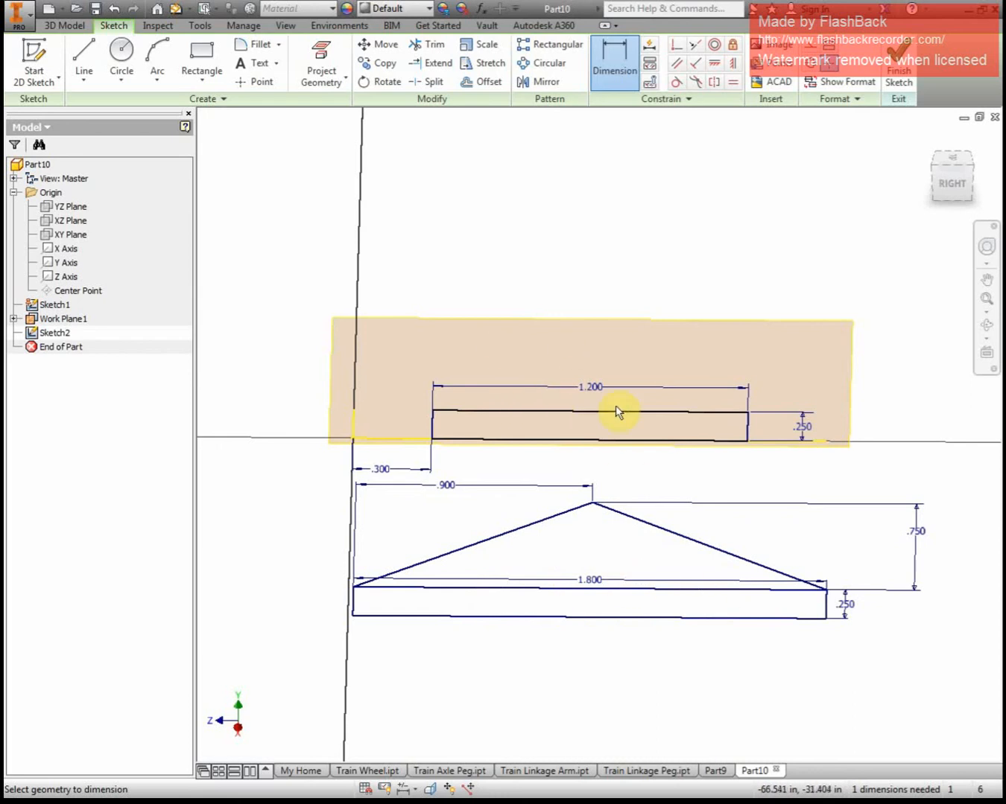
left_click(83, 53)
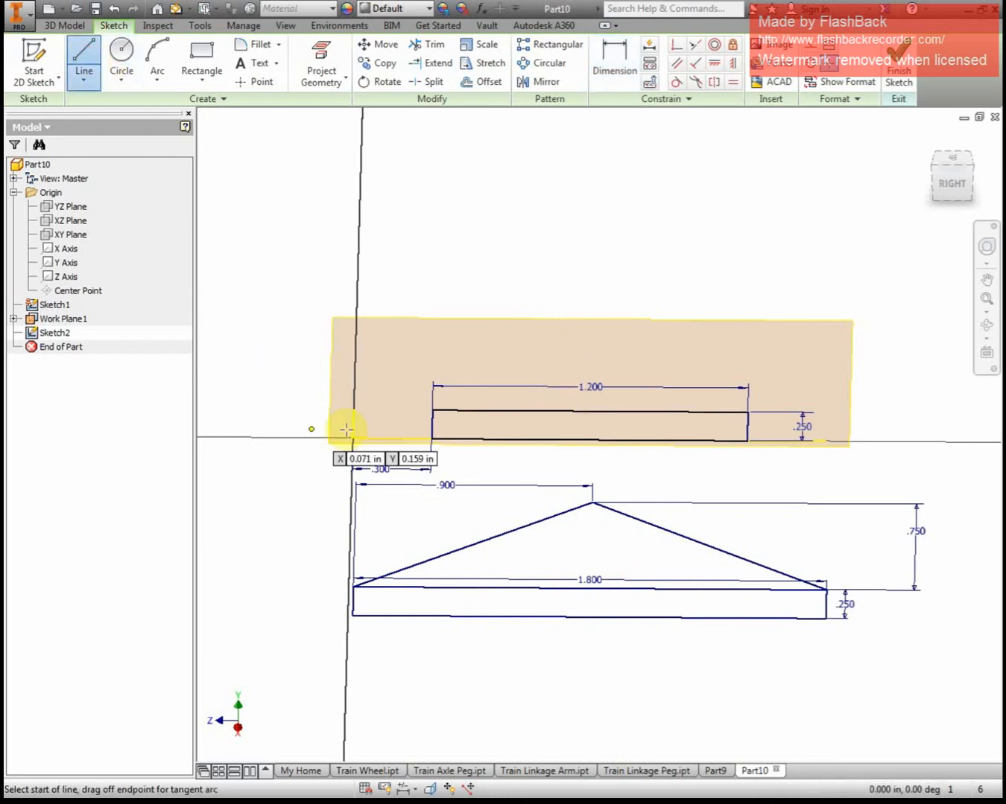
left_click(432, 409)
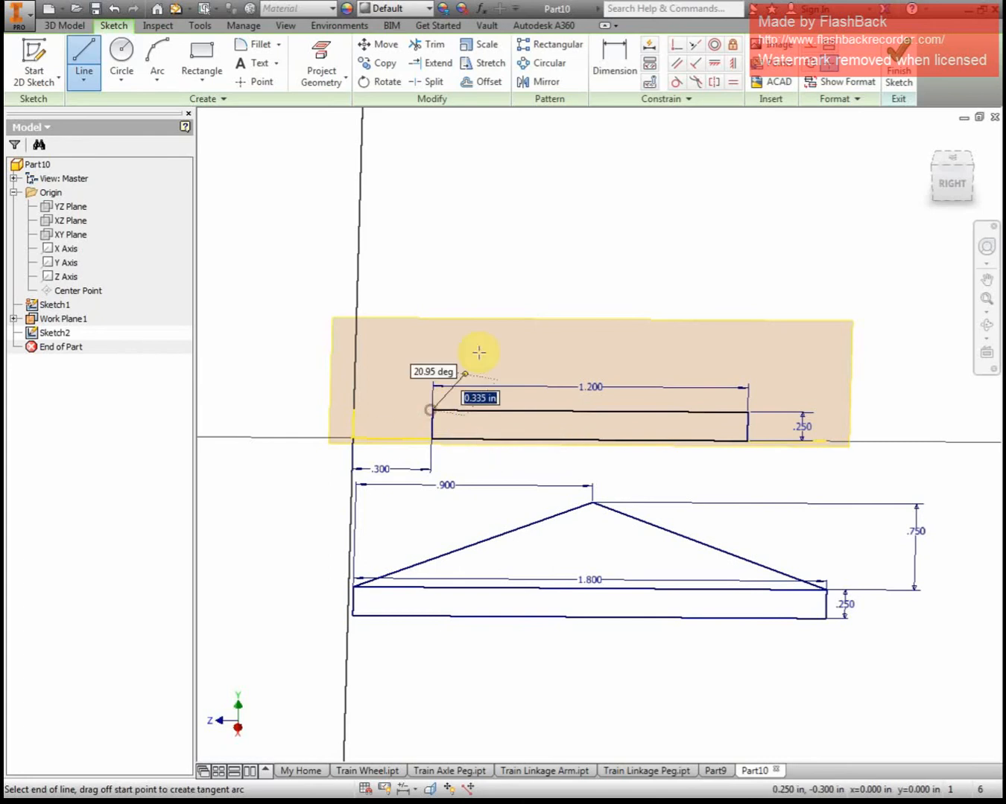
left_click(562, 288)
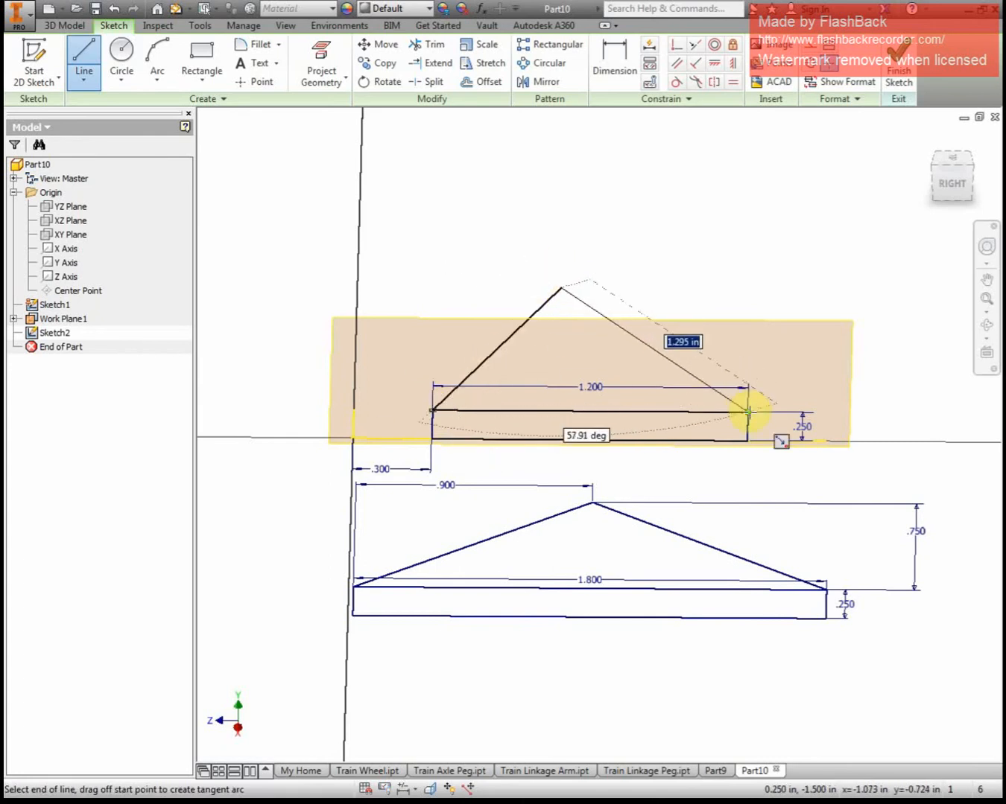
left_click(749, 411)
- Dimension the upper sketch's apex height above the small rectangle's upper edge as 0.5 in
left_click(618, 68)
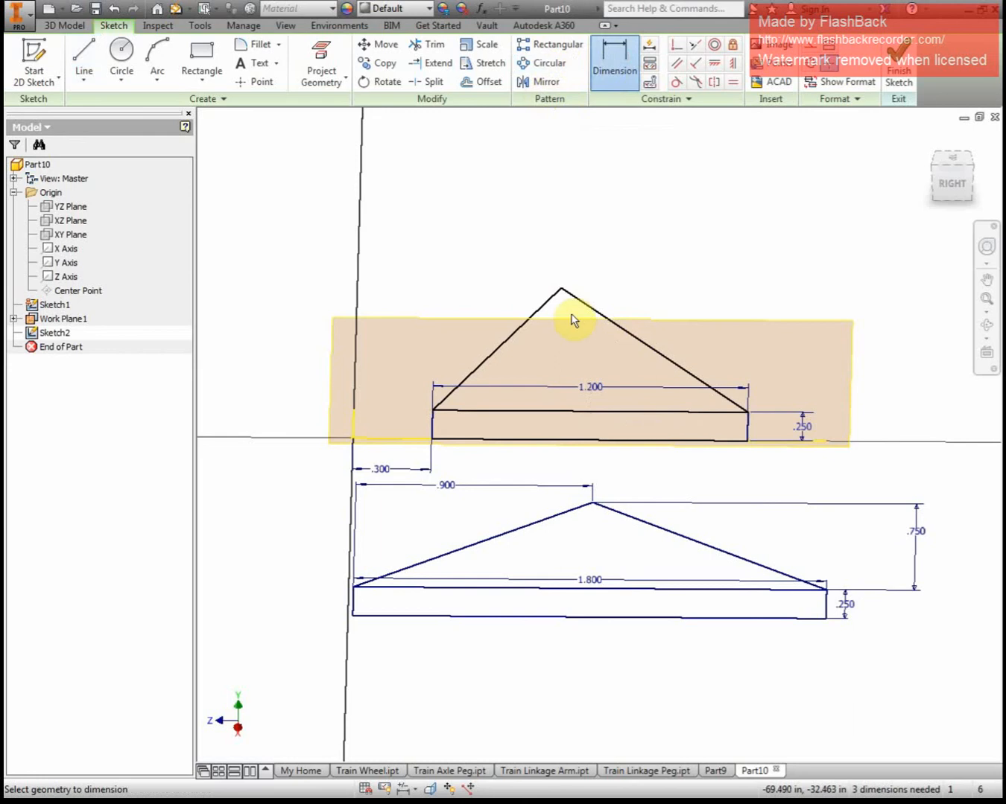
left_click(590, 414)
left_click(257, 354)
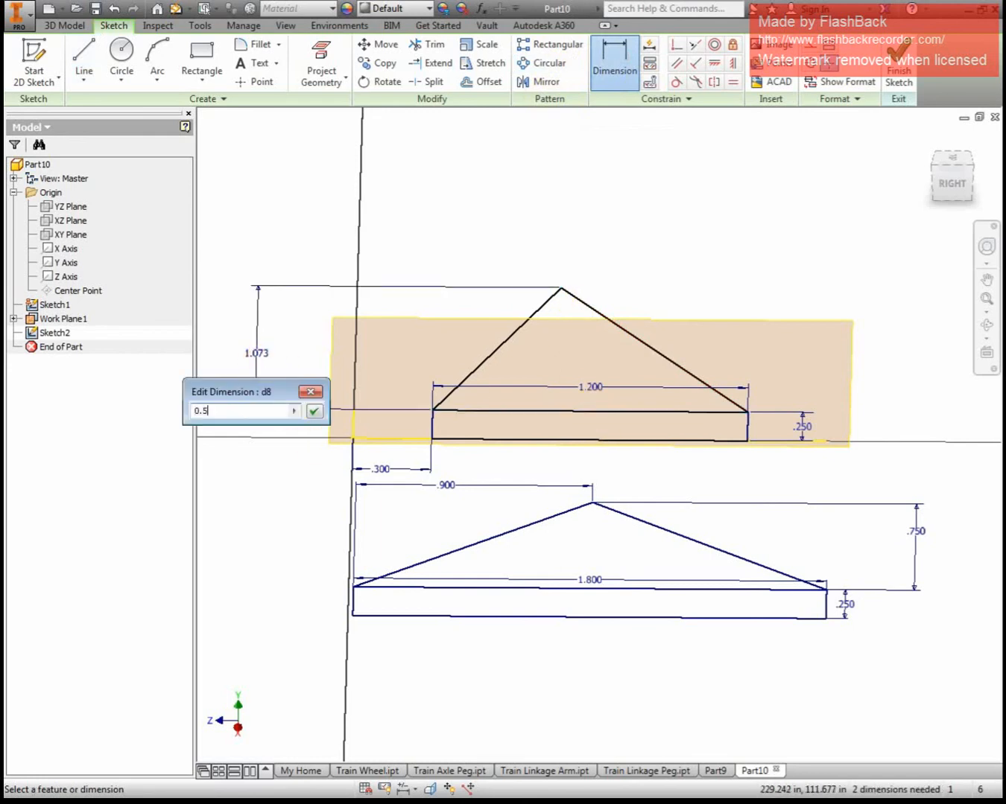
key("Return")
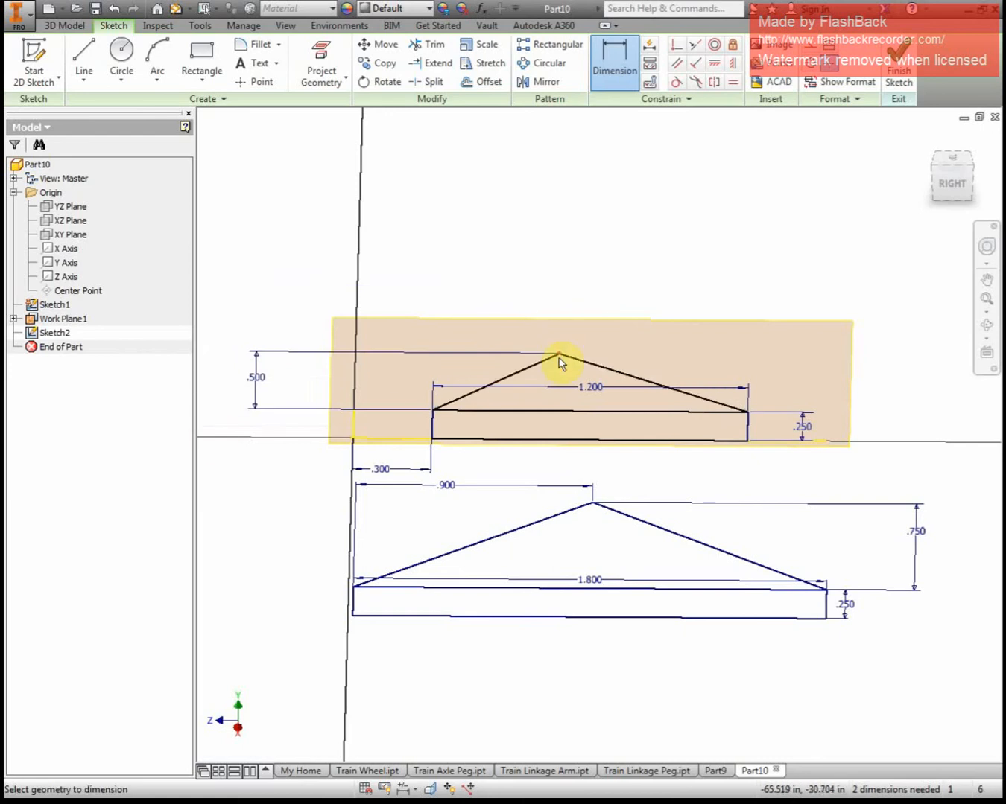
- Dimension the upper sketch's apex horizontally as 0.6 in from the small rectangle's left edge
left_click(433, 427)
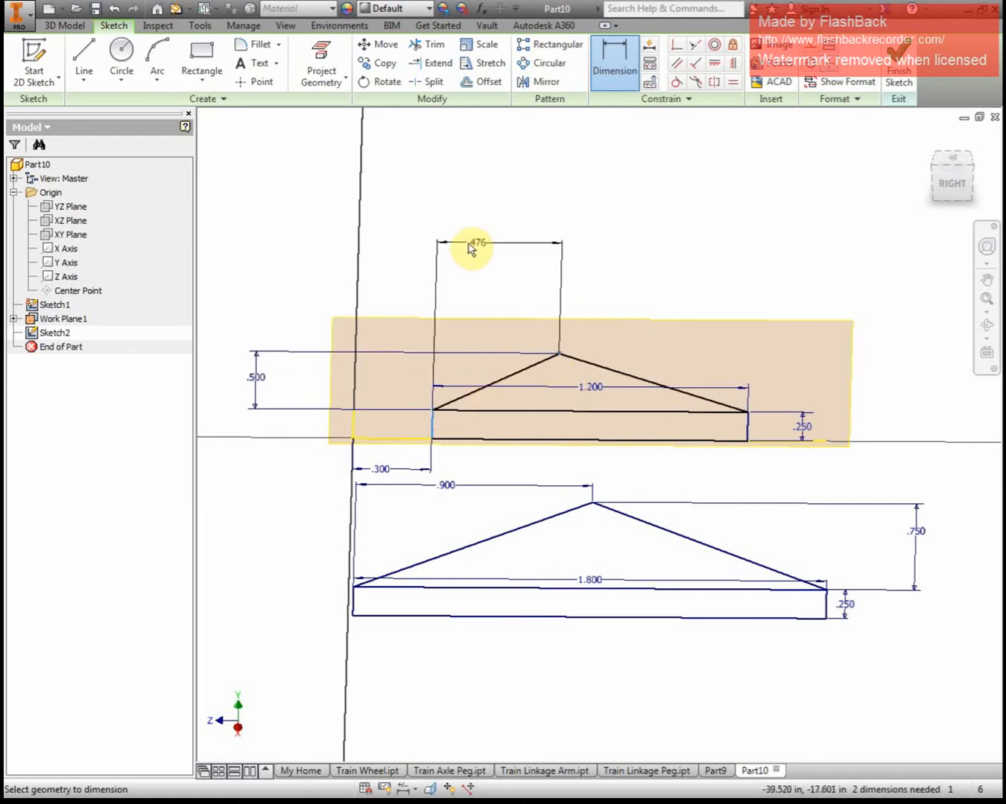
left_click(502, 255)
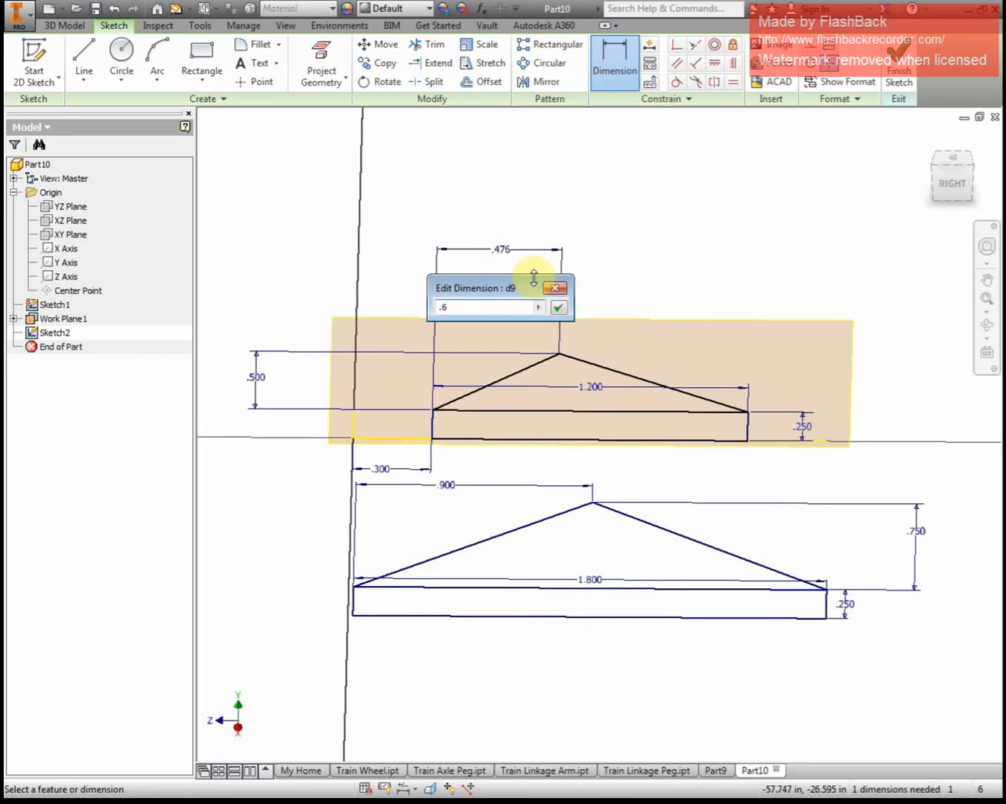
key("Return")
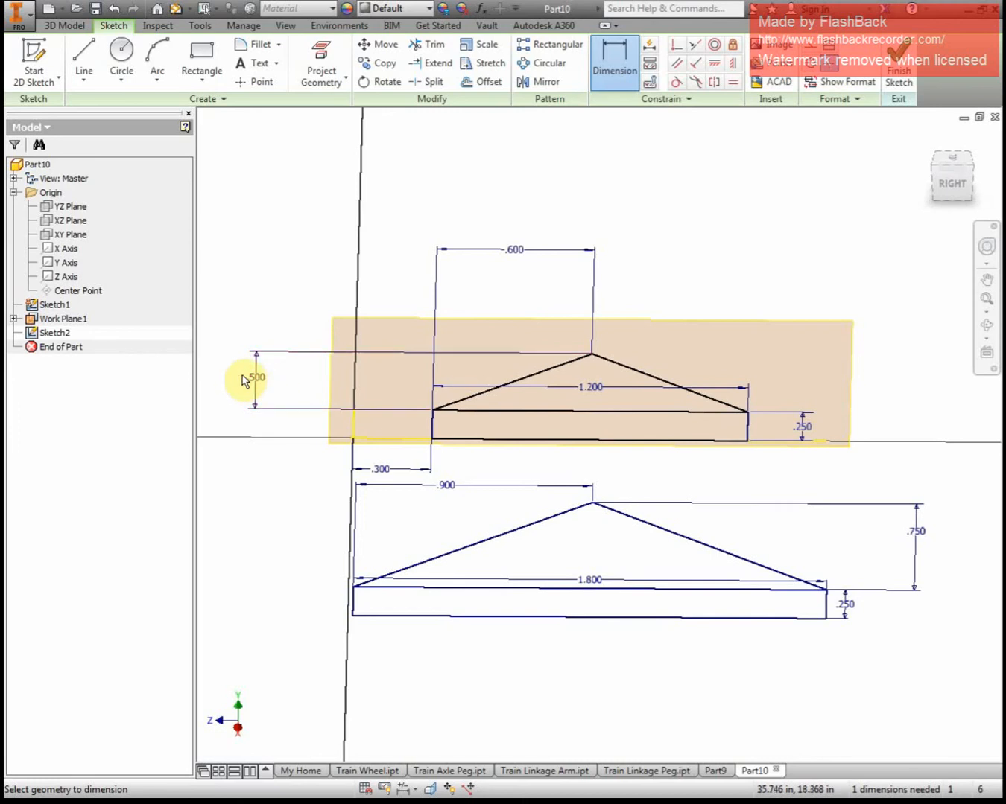
- Switch to the Word drawing and examine the cow catcher's dimensioned views, from the peg-side view to the recessed-panel view
mouse_move(417, 231)
middle_mouse_down()
mouse_move(676, 285)
mouse_move(704, 344)
middle_mouse_up()
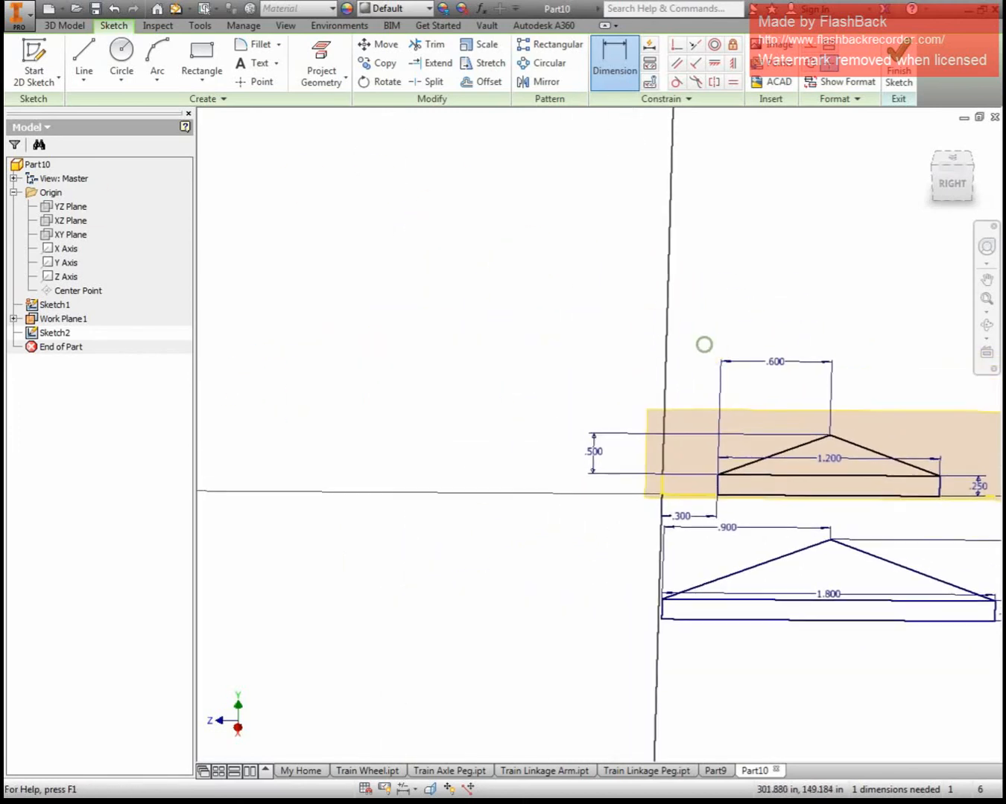
left_click_drag(4, 88, 666, 18)
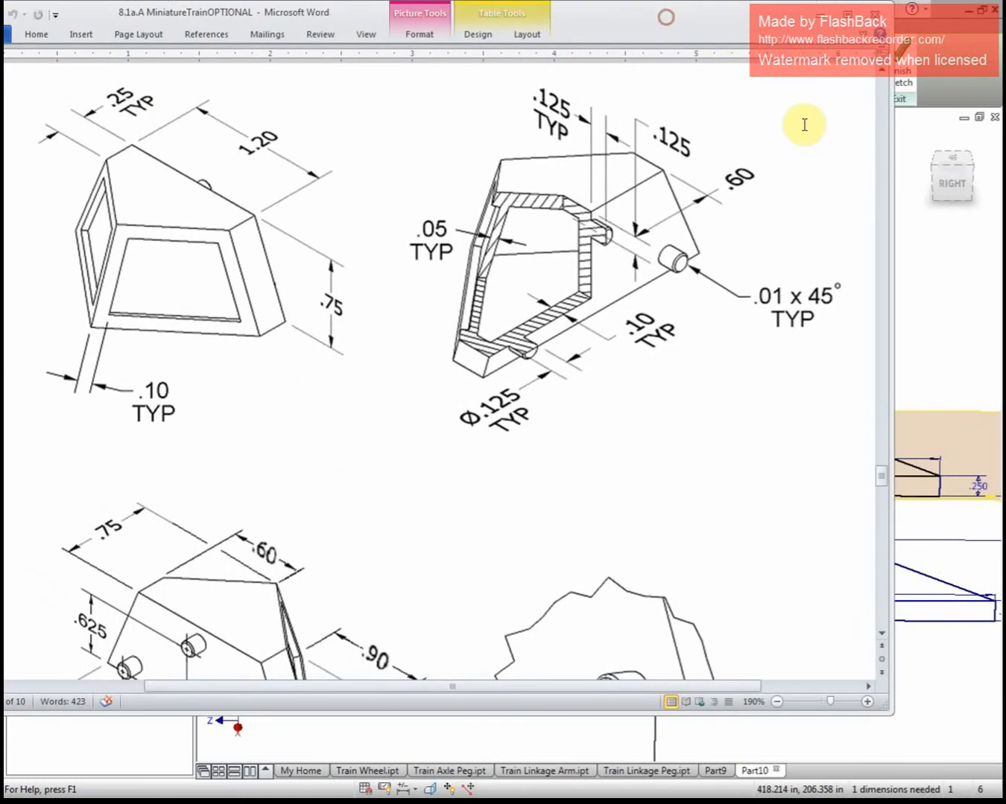
left_click_drag(893, 218, 587, 292)
scroll(358, 321, "down", 3)
scroll(357, 322, "down", 2)
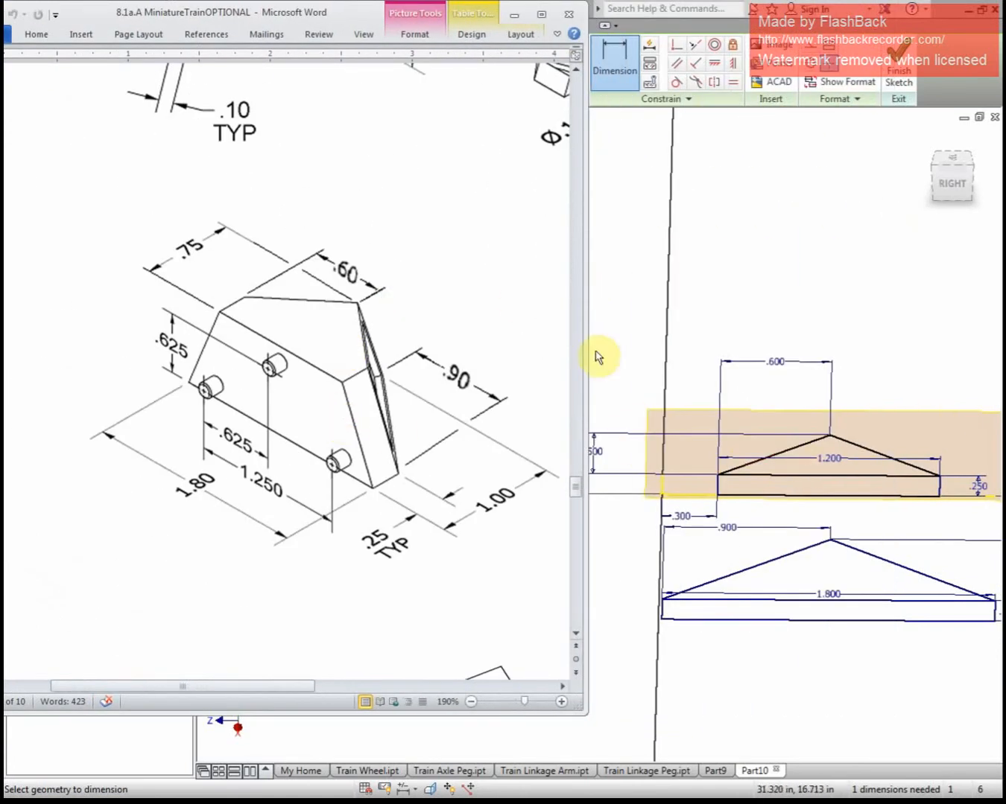
left_click_drag(349, 15, 298, 33)
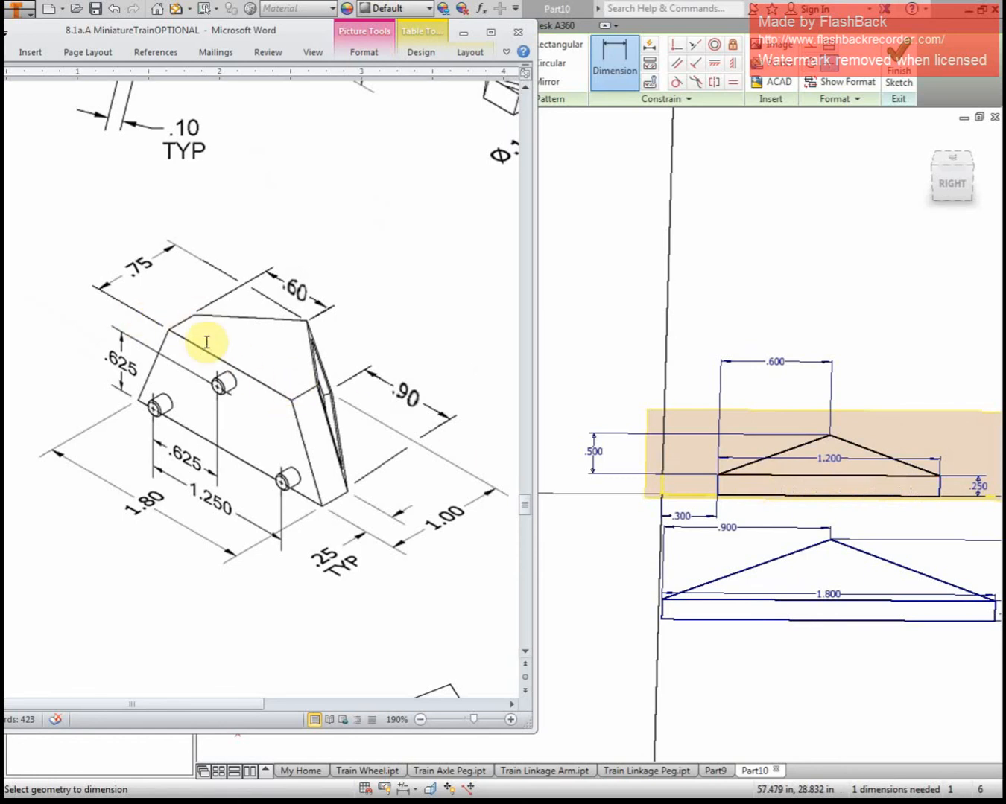
scroll(196, 326, "up", 5)
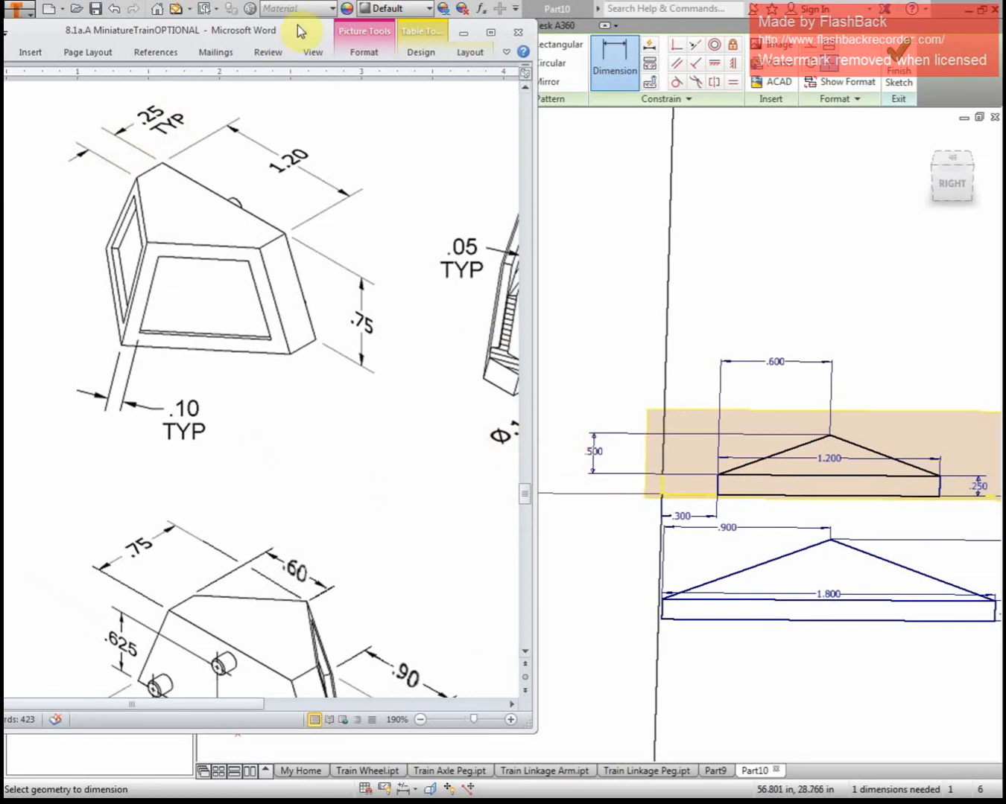
left_click_drag(301, 33, 0, 216)
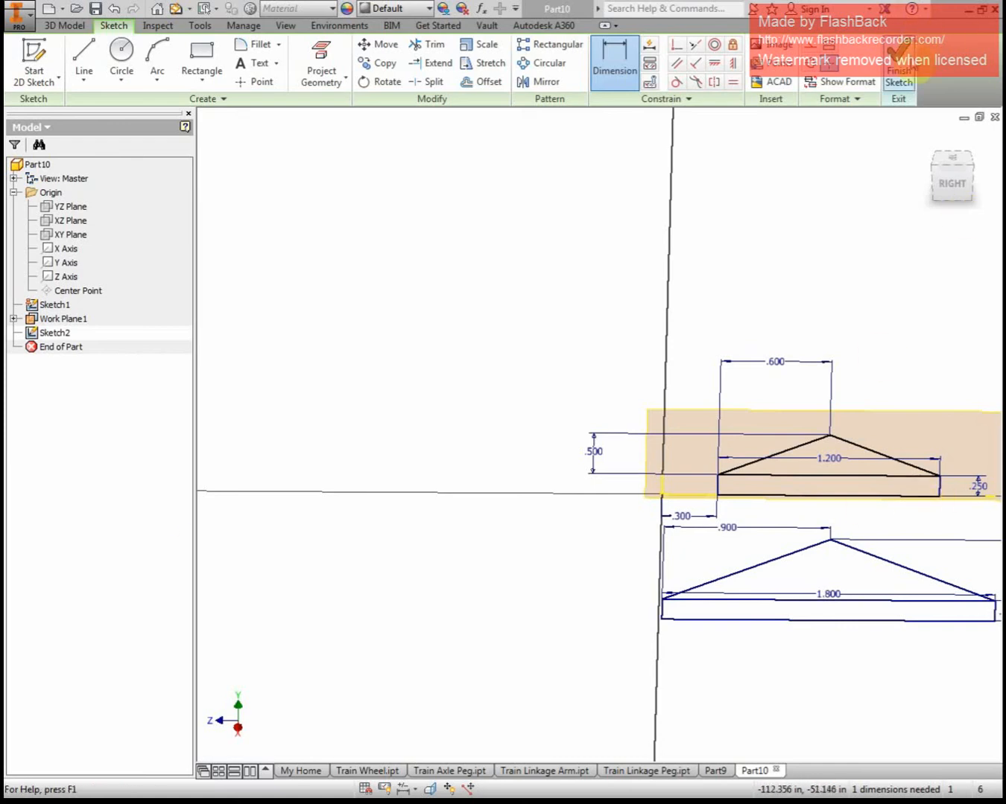
- Finish the upper sketch and loft a solid between the complete base profile and the smaller work-plane profile, both including rectangle and triangle
left_click(898, 69)
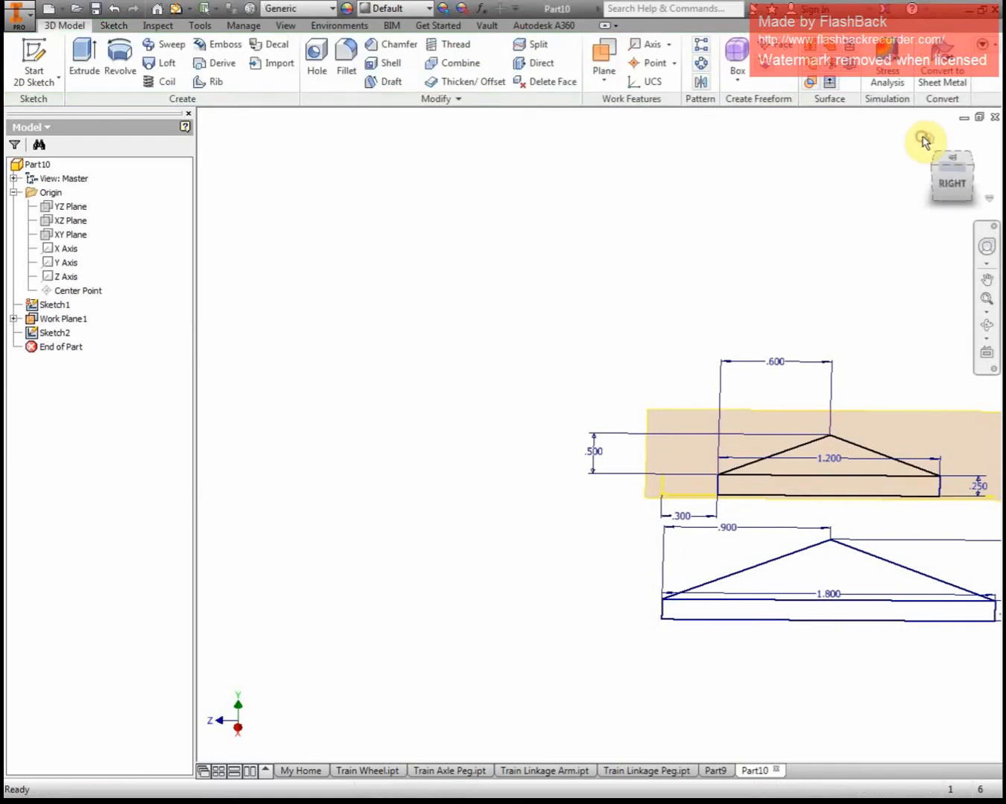
left_click(927, 141)
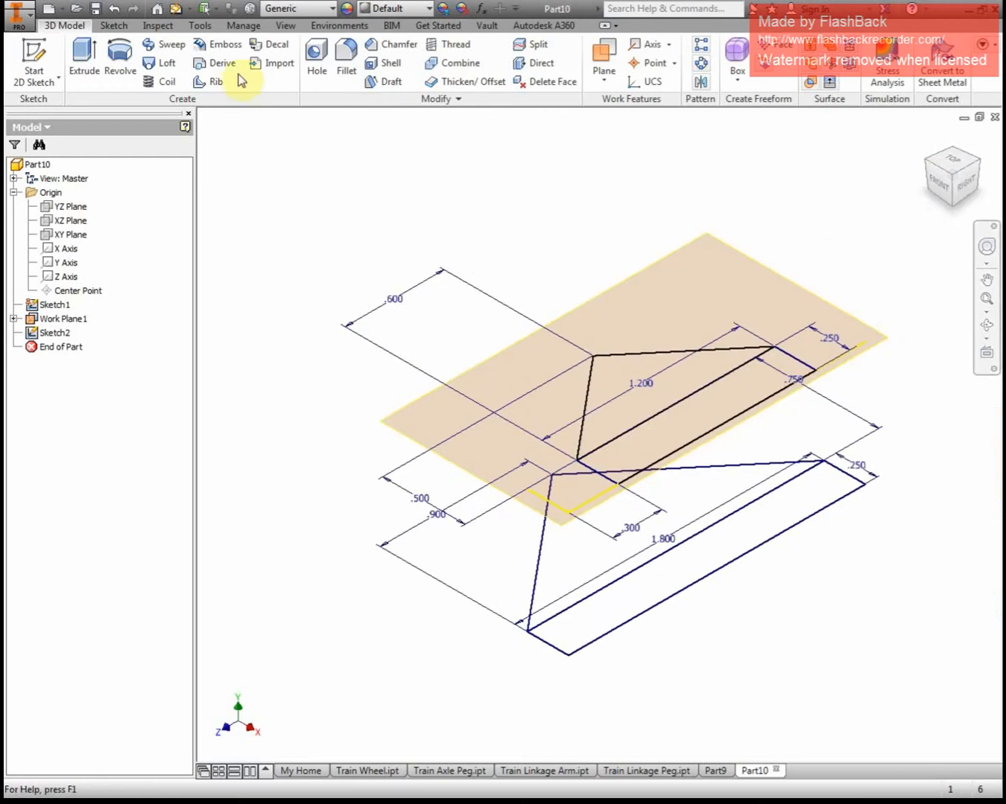
left_click(159, 63)
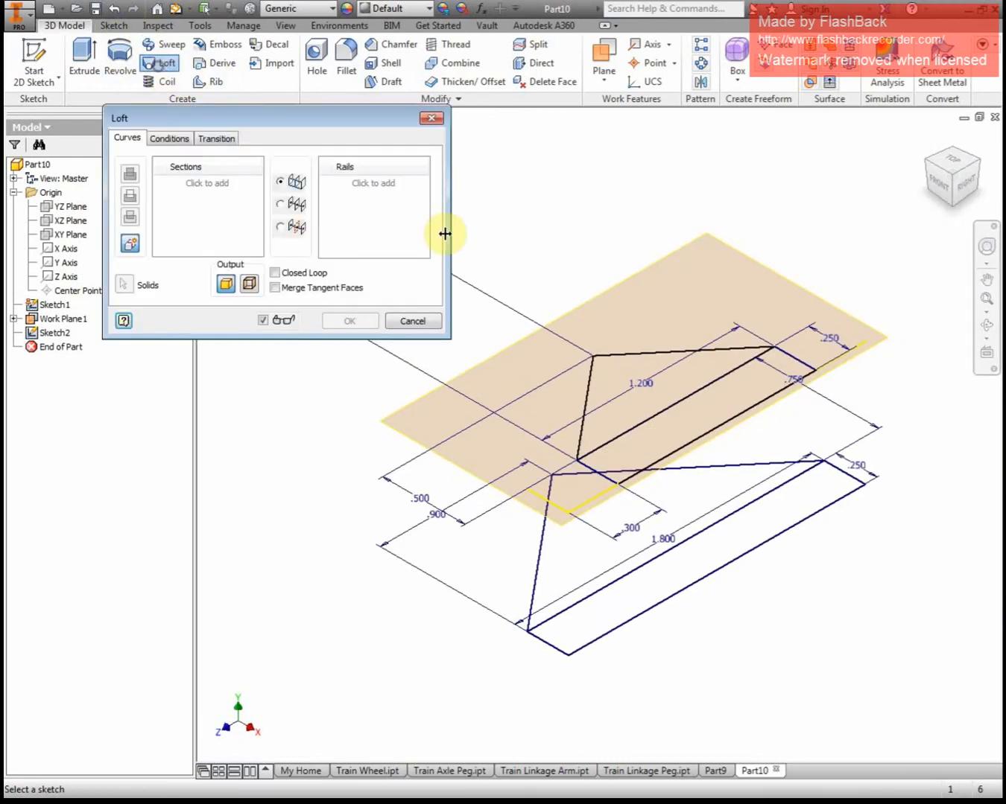
left_click(690, 590)
left_click(700, 572)
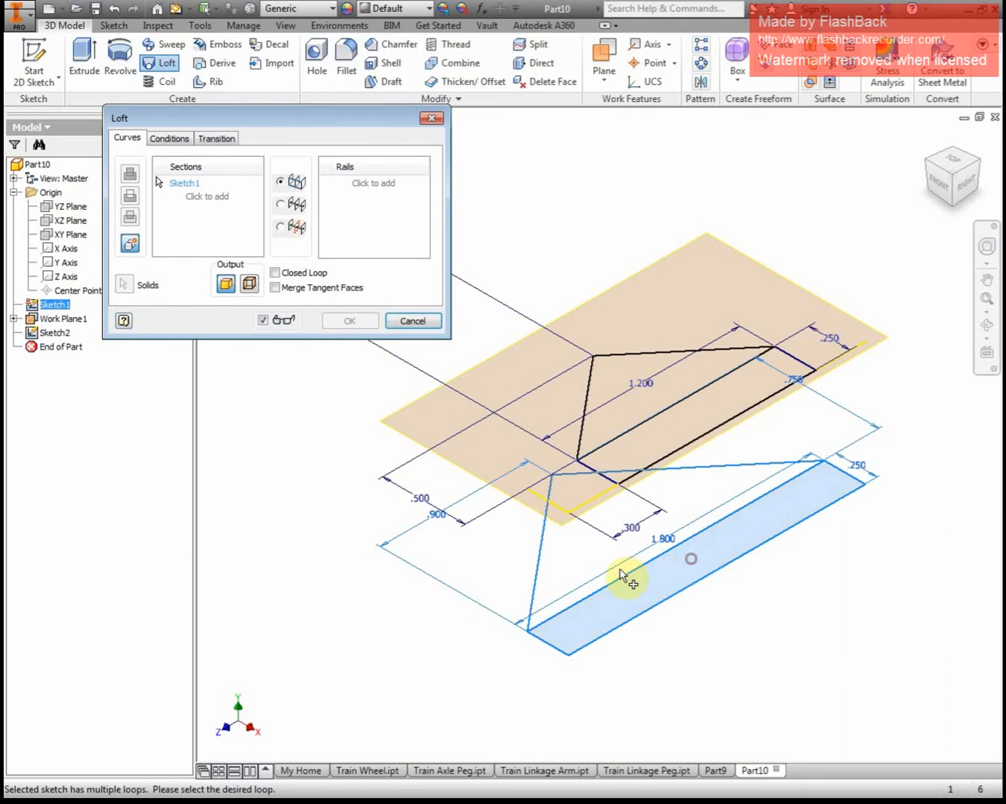
left_click(572, 556)
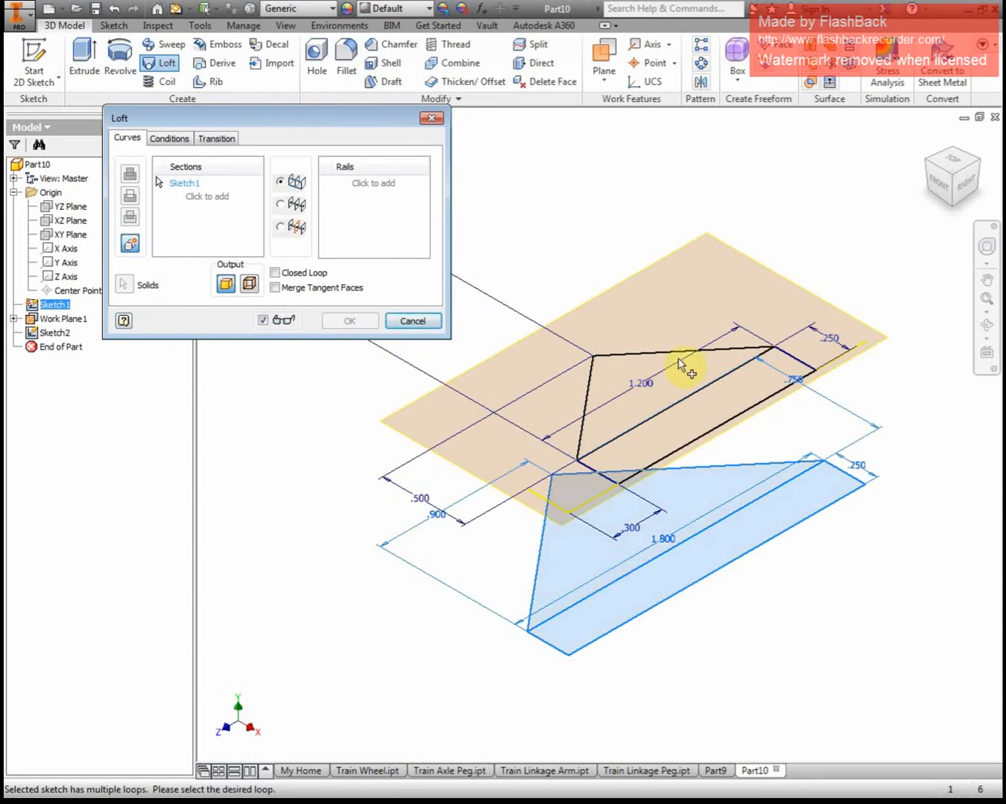
left_click(198, 197)
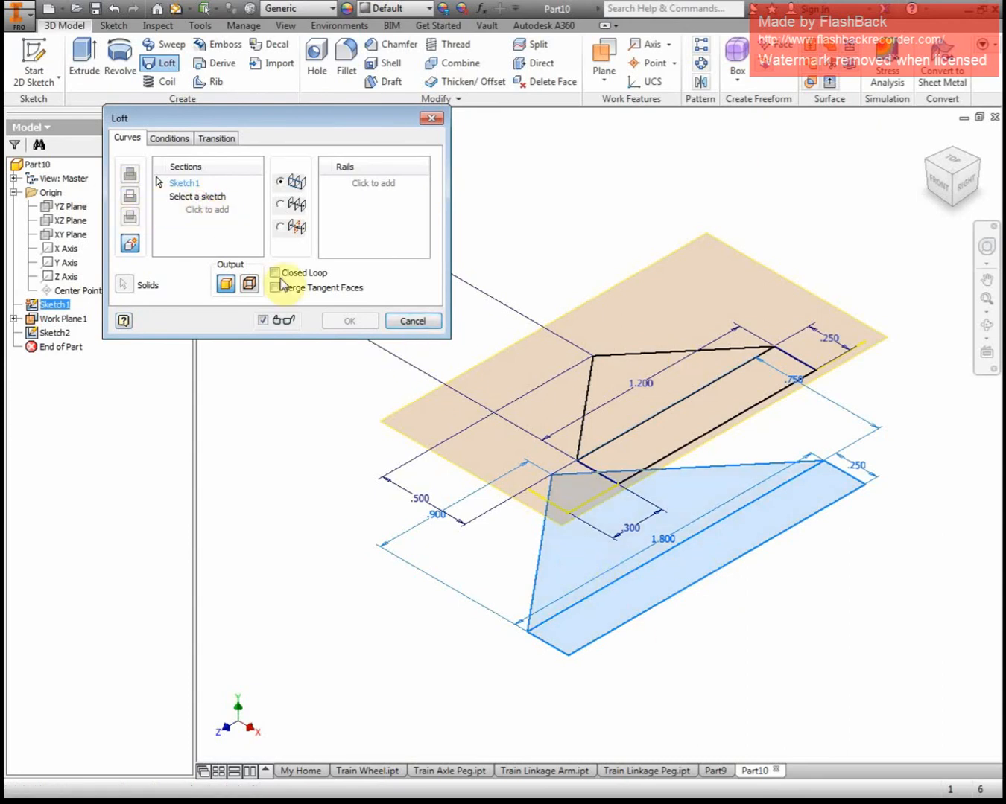
left_click(671, 364)
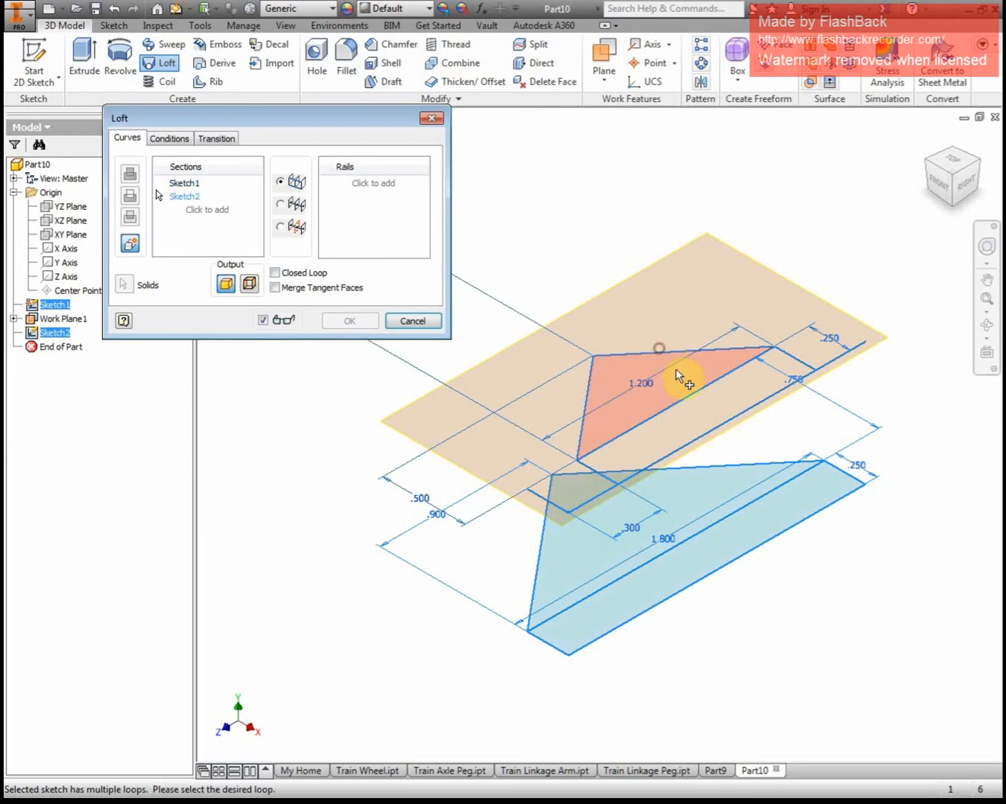
left_click(725, 401)
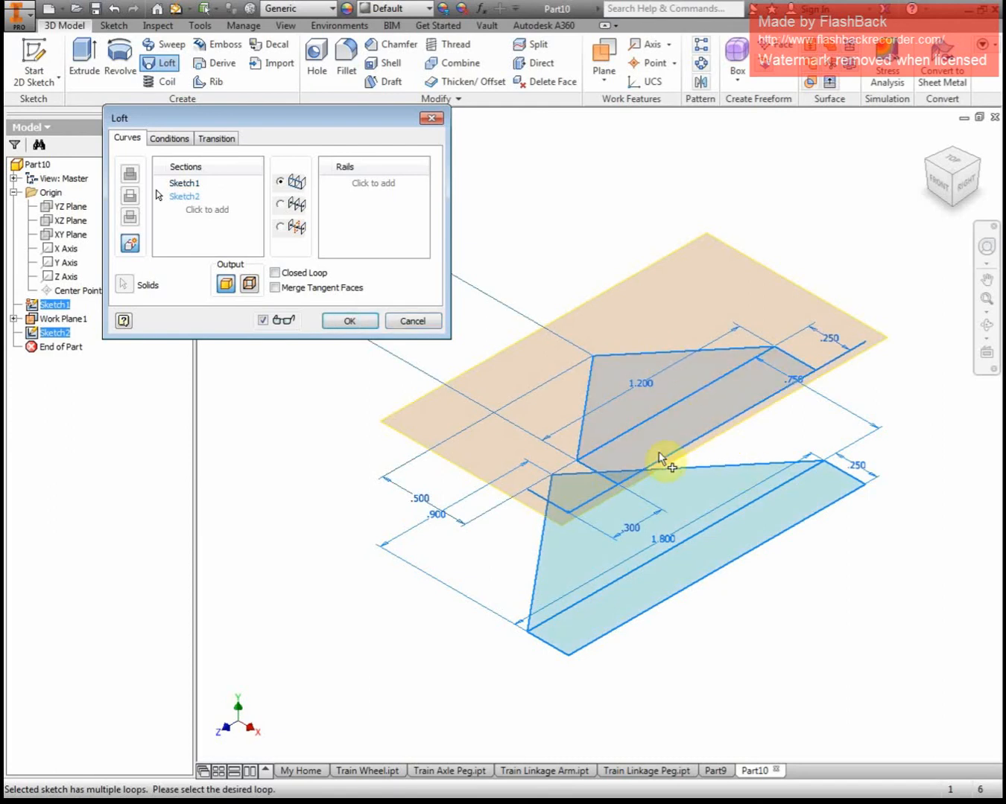
left_click(354, 322)
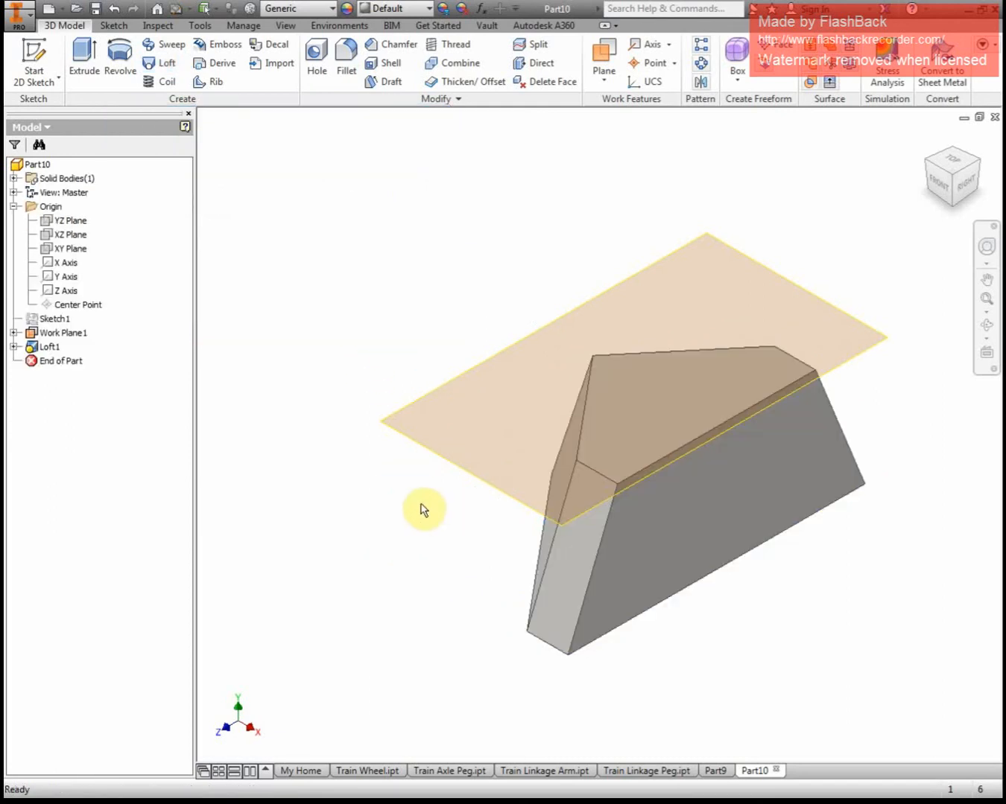
- Hide the offset work plane at the top of the lofted body
left_click(926, 162)
left_click(930, 170)
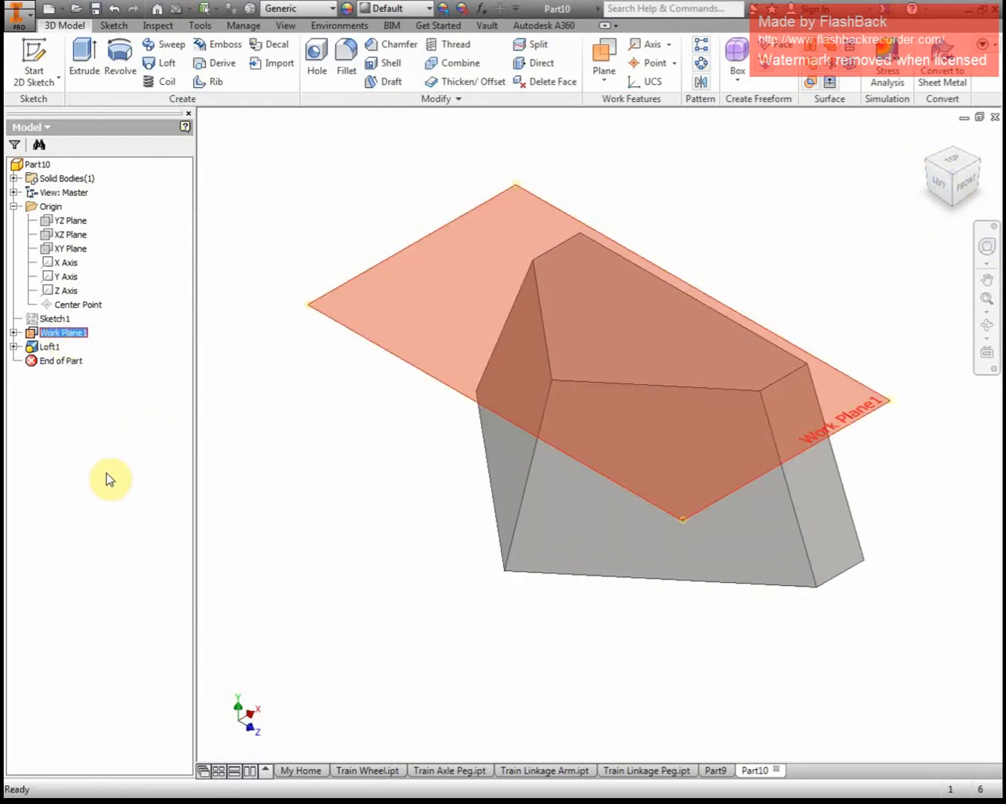
left_click(103, 473)
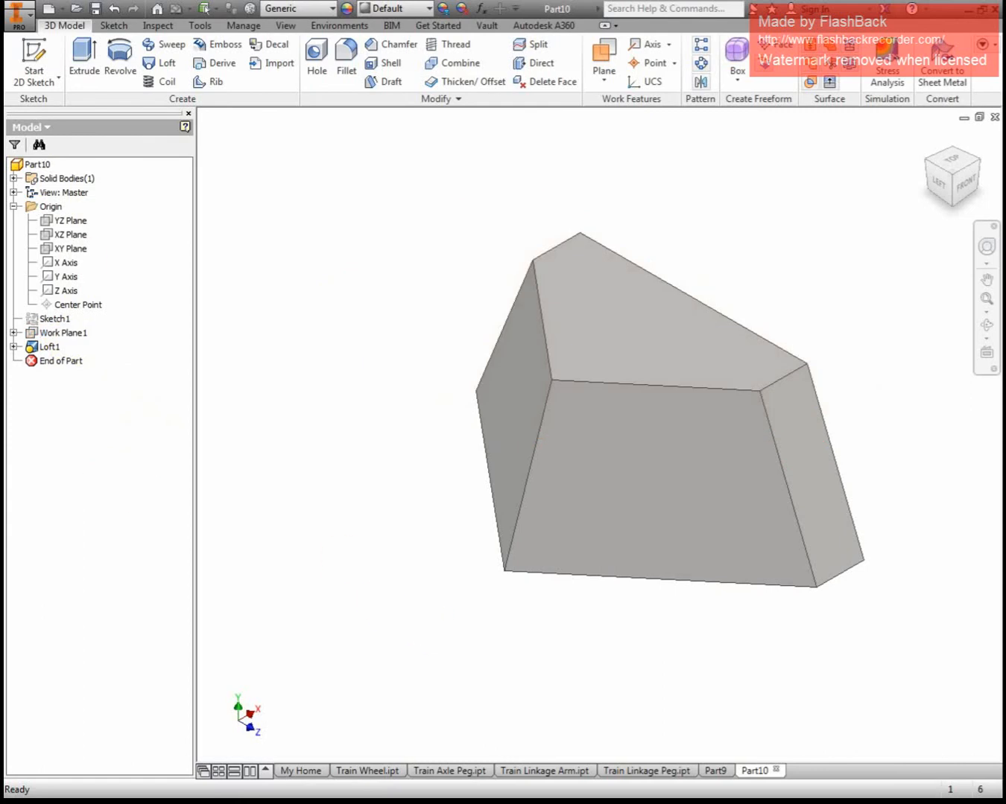
left_click_drag(4, 112, 492, 28)
left_click_drag(730, 59, 0, 78)
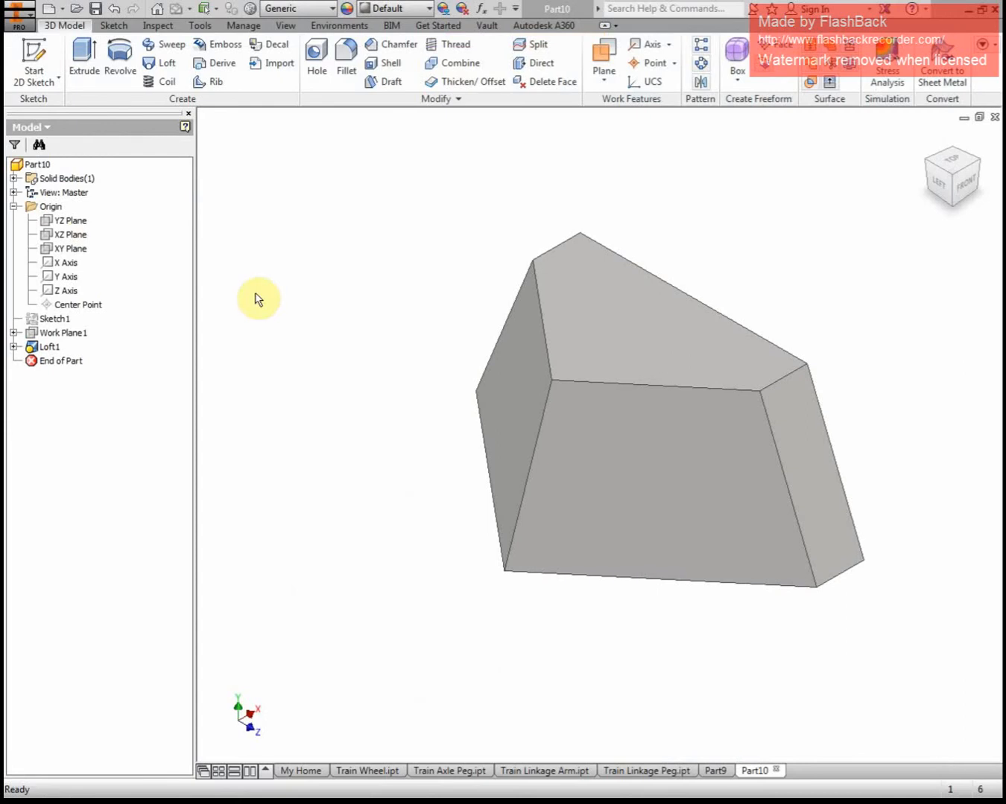
left_click(696, 417)
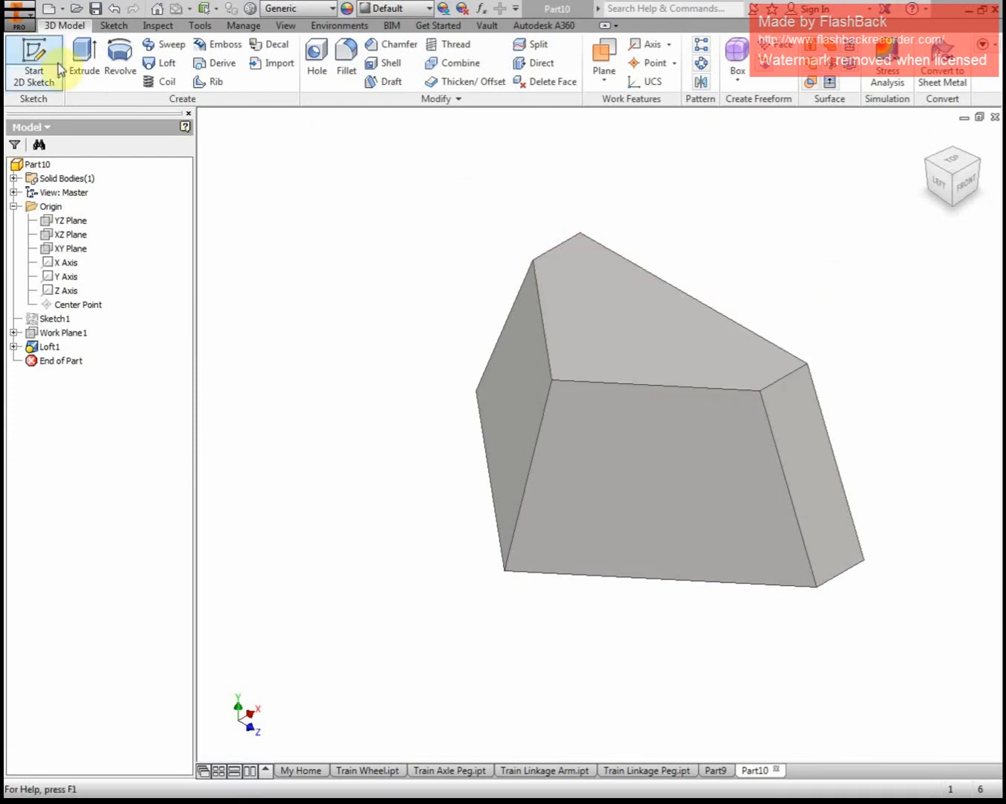
left_click(34, 63)
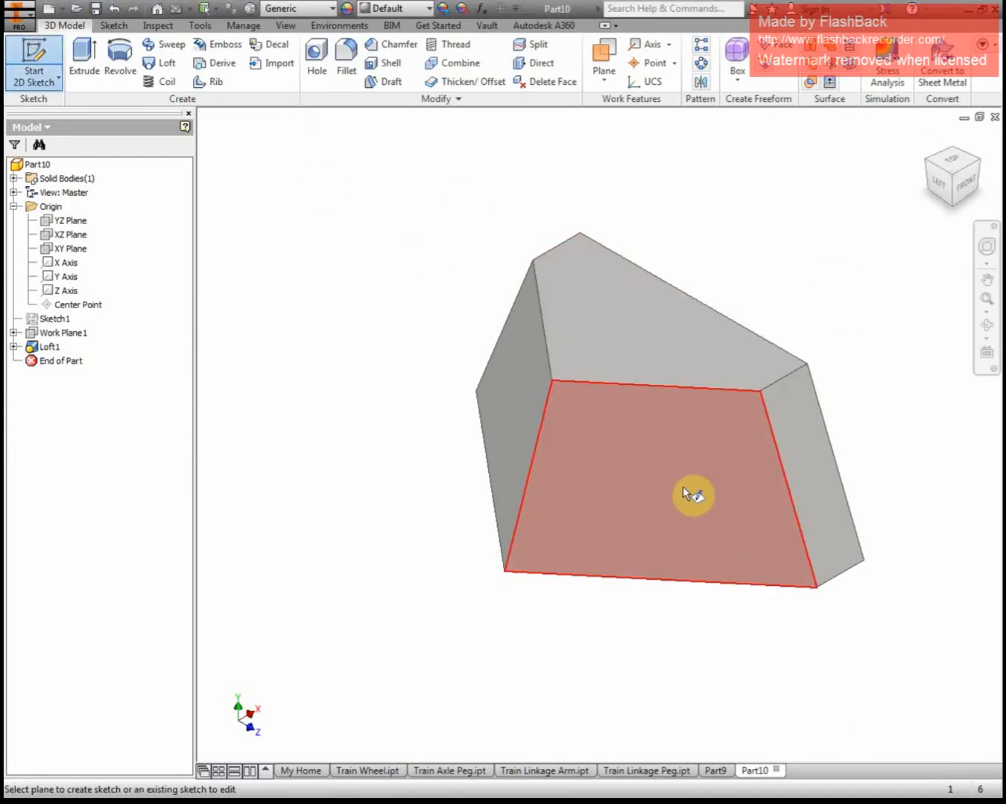
left_click(683, 486)
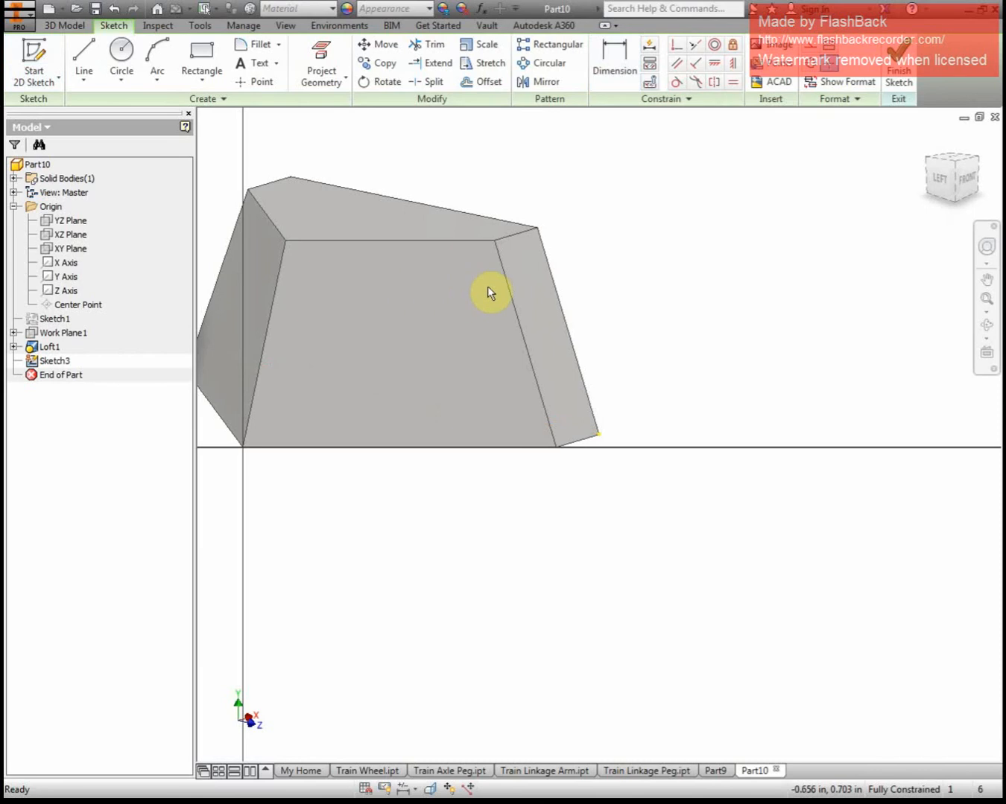
left_click(897, 67)
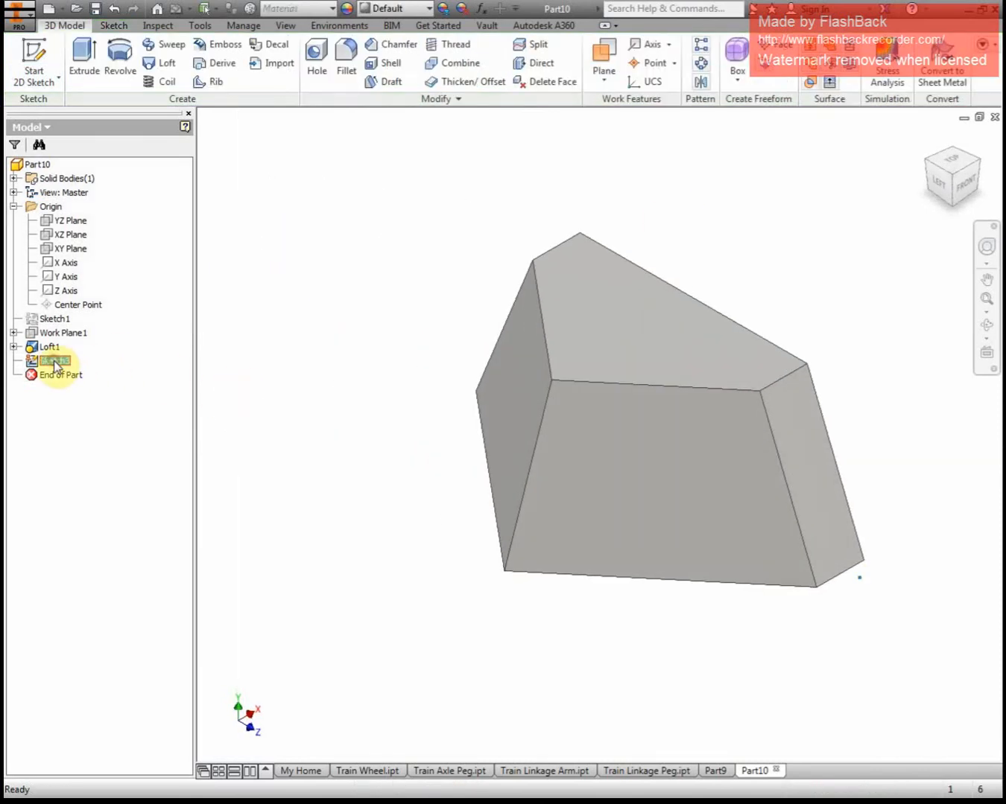
left_click(106, 402)
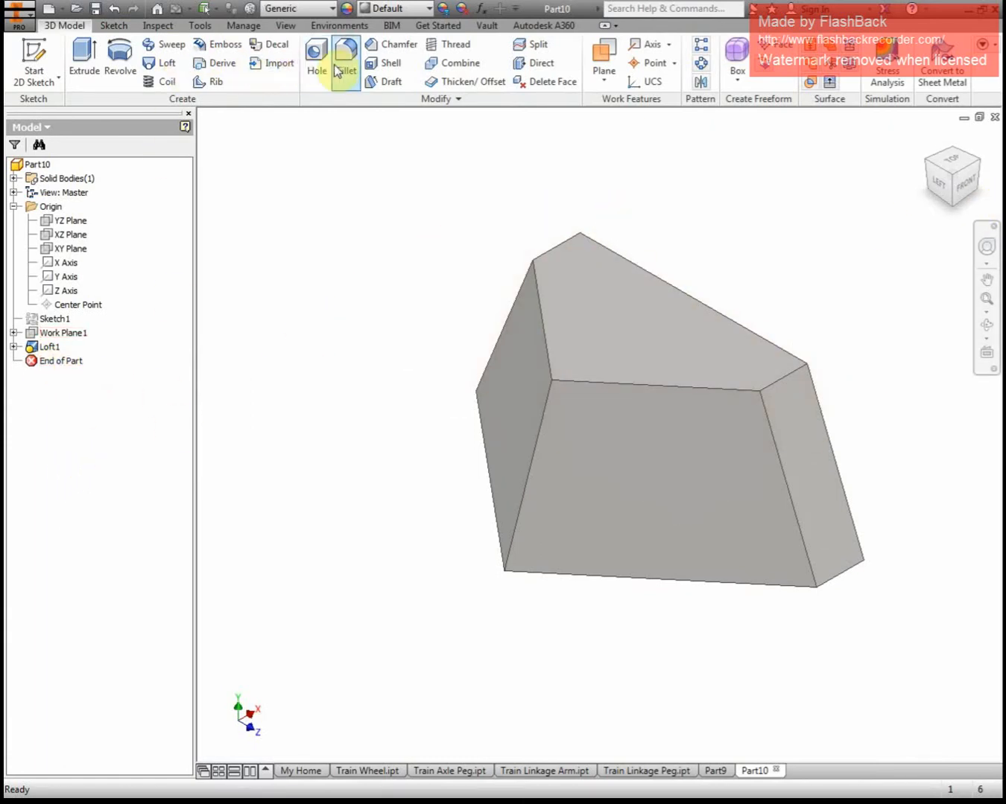
- Shell the lofted body with a 0.1 in wall thickness, removing its bottom face
left_click(389, 65)
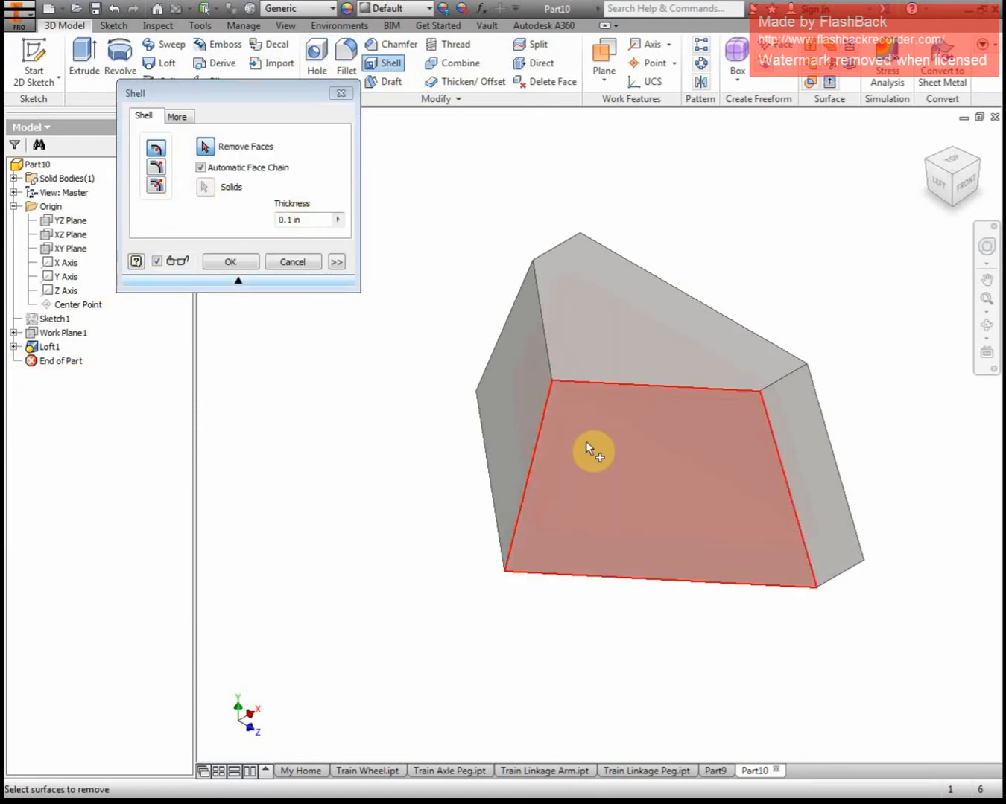
scroll(395, 668, "down", 3)
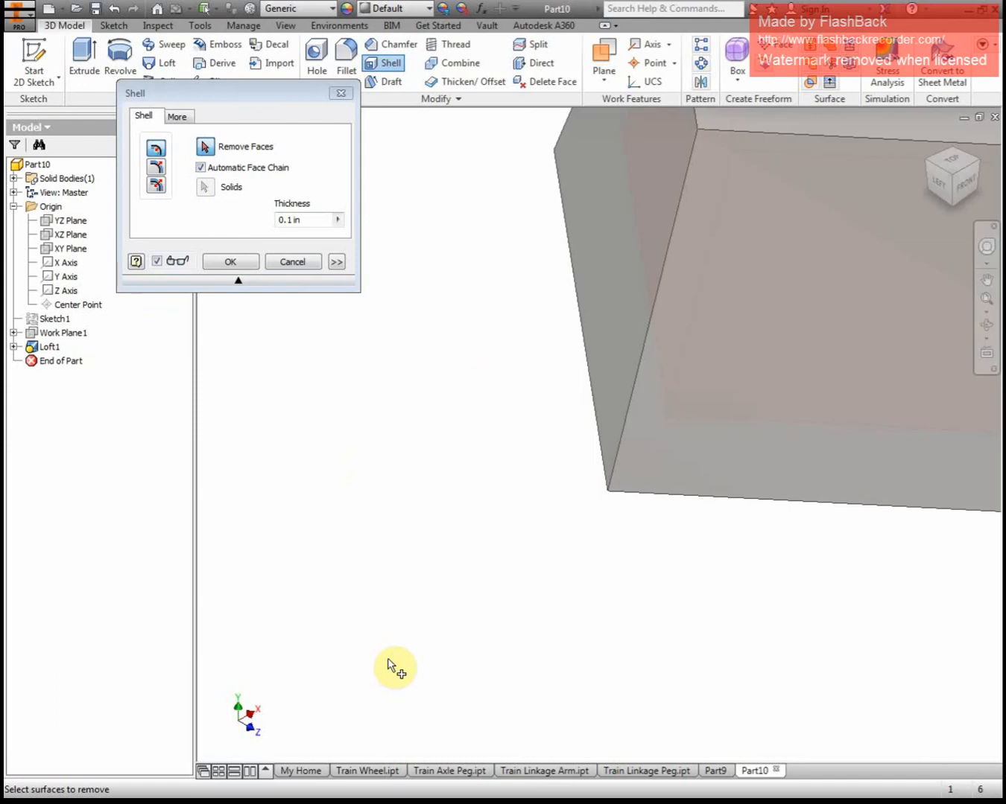
middle_click_drag(381, 663, 119, 799)
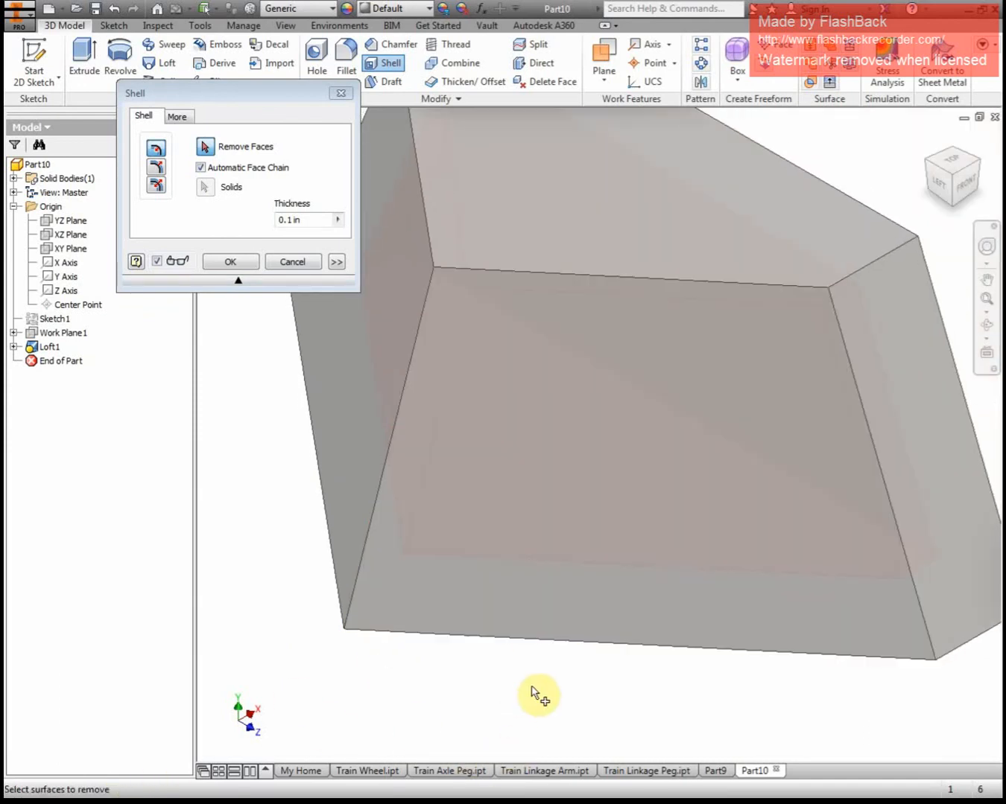
middle_click_drag(531, 685, 653, 246, "shift")
left_click(668, 423)
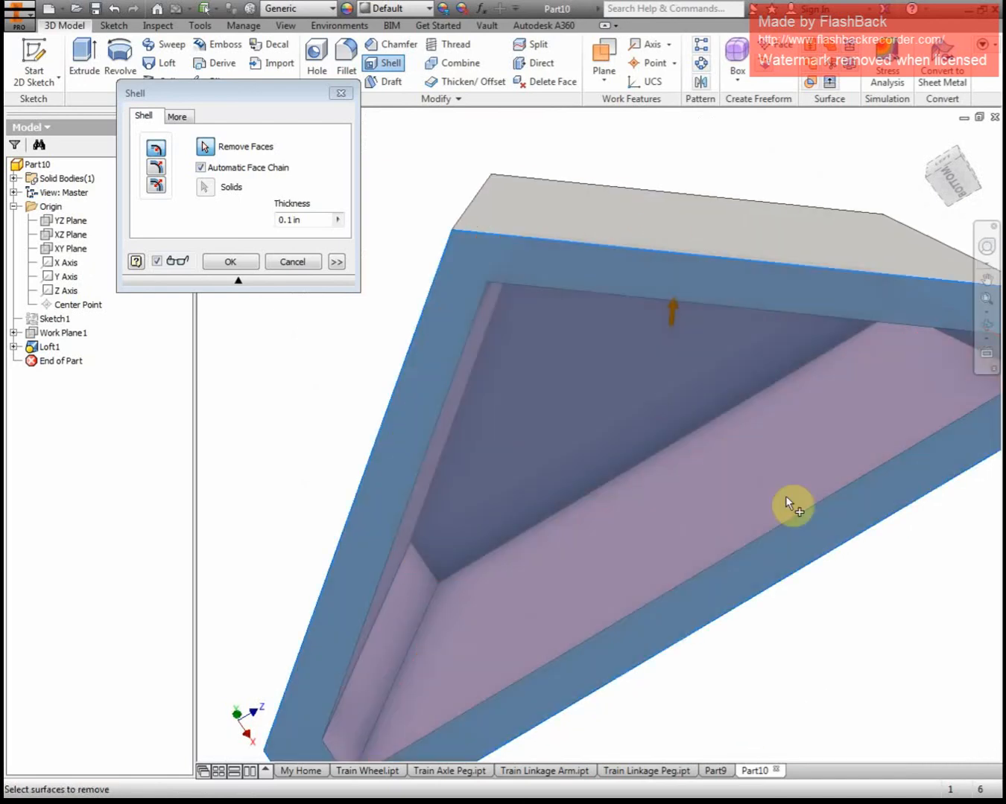
left_click(234, 261)
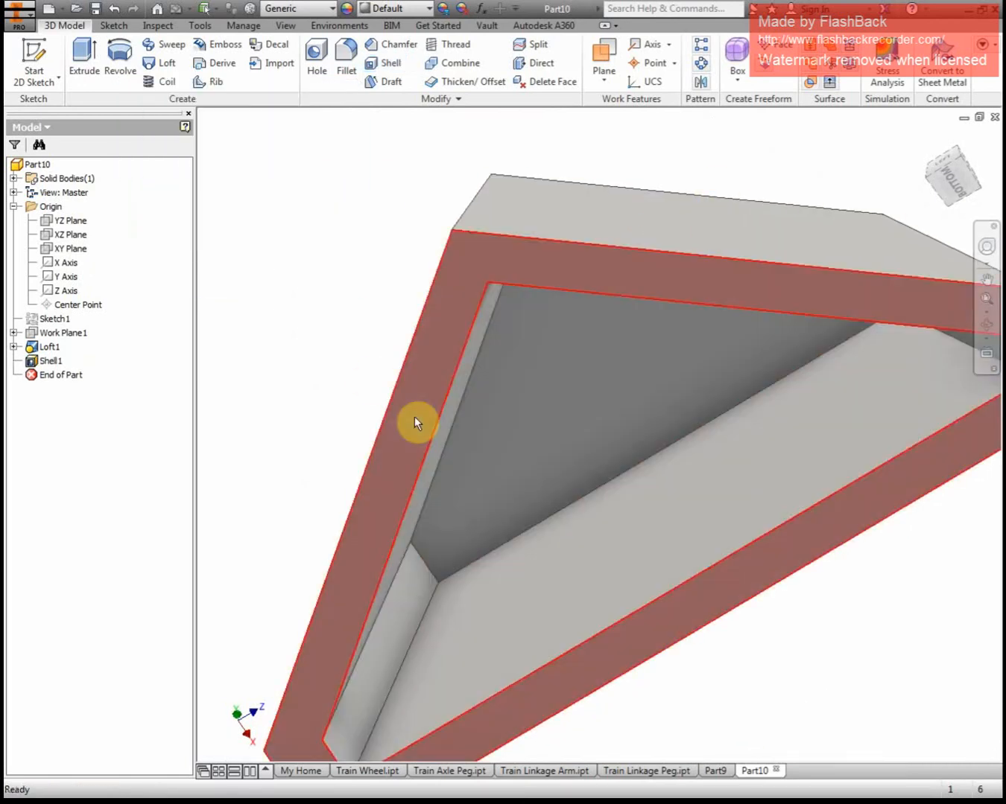
- Set the isometric view between the top, left and front sides as the home view, using Fit to View
middle_click_drag(879, 577, 877, 542)
scroll(877, 544, "down", 3)
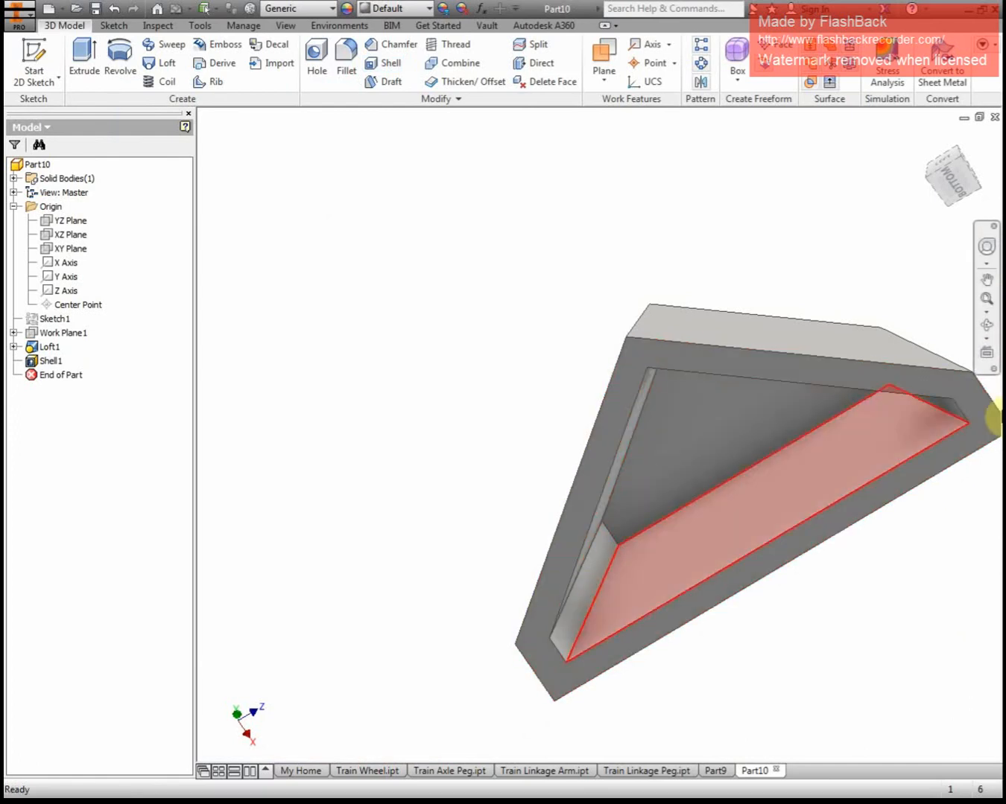
left_click(931, 139)
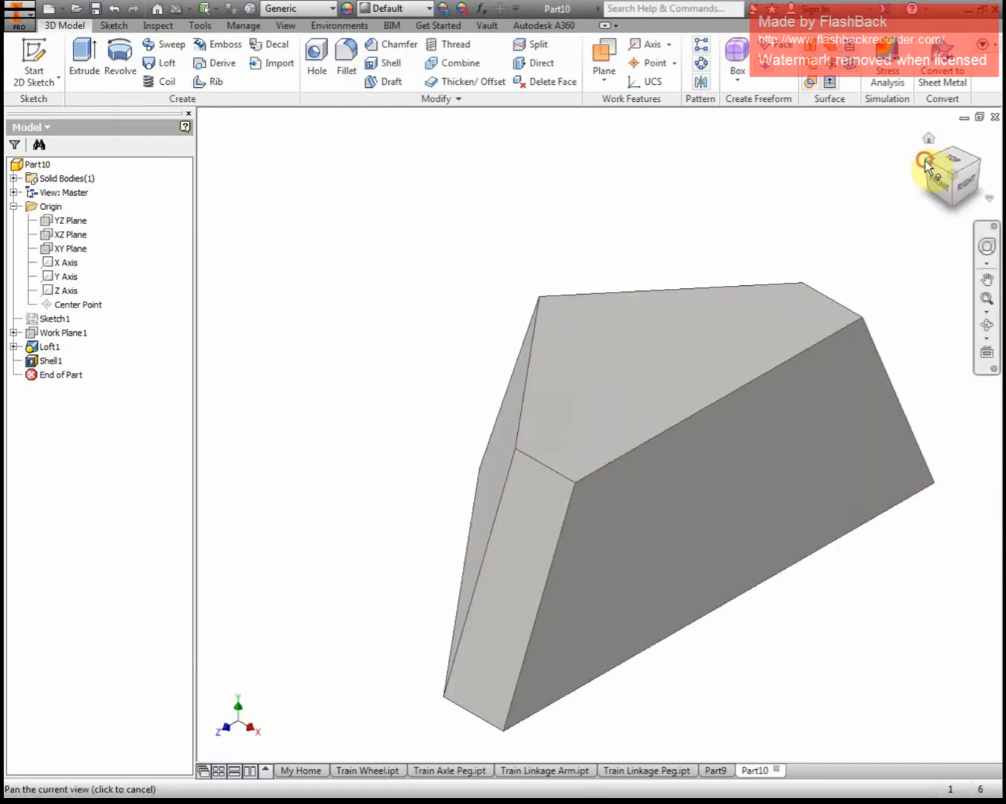
left_click(925, 161)
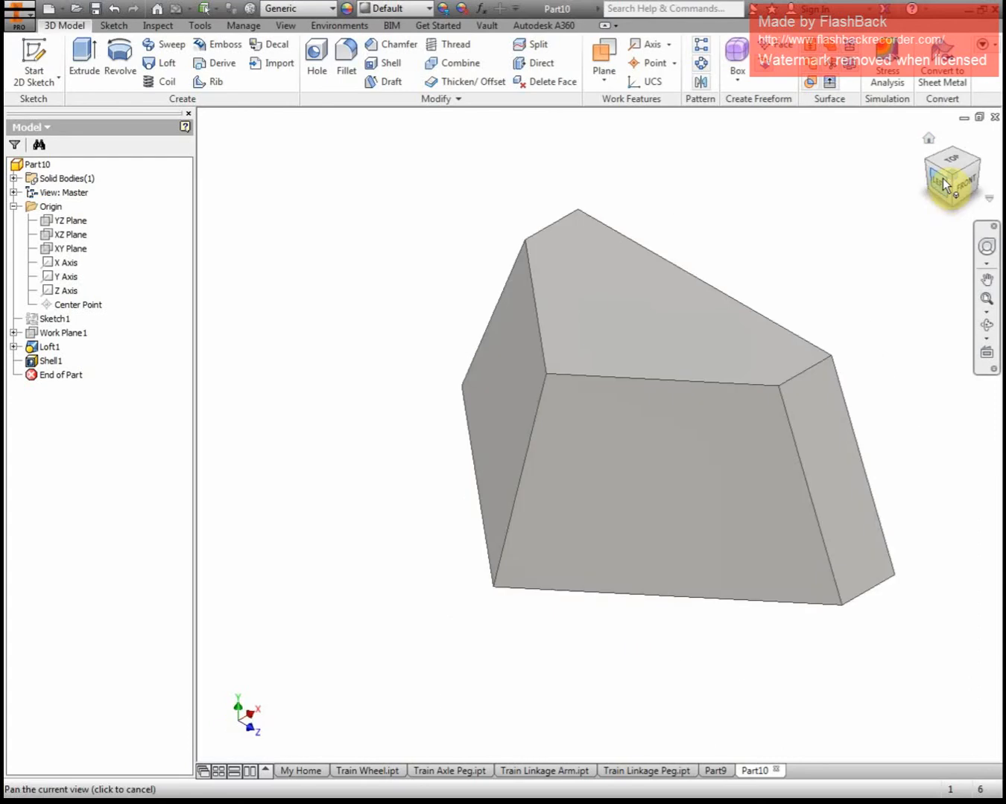
right_click(942, 179)
mouse_move(964, 288)
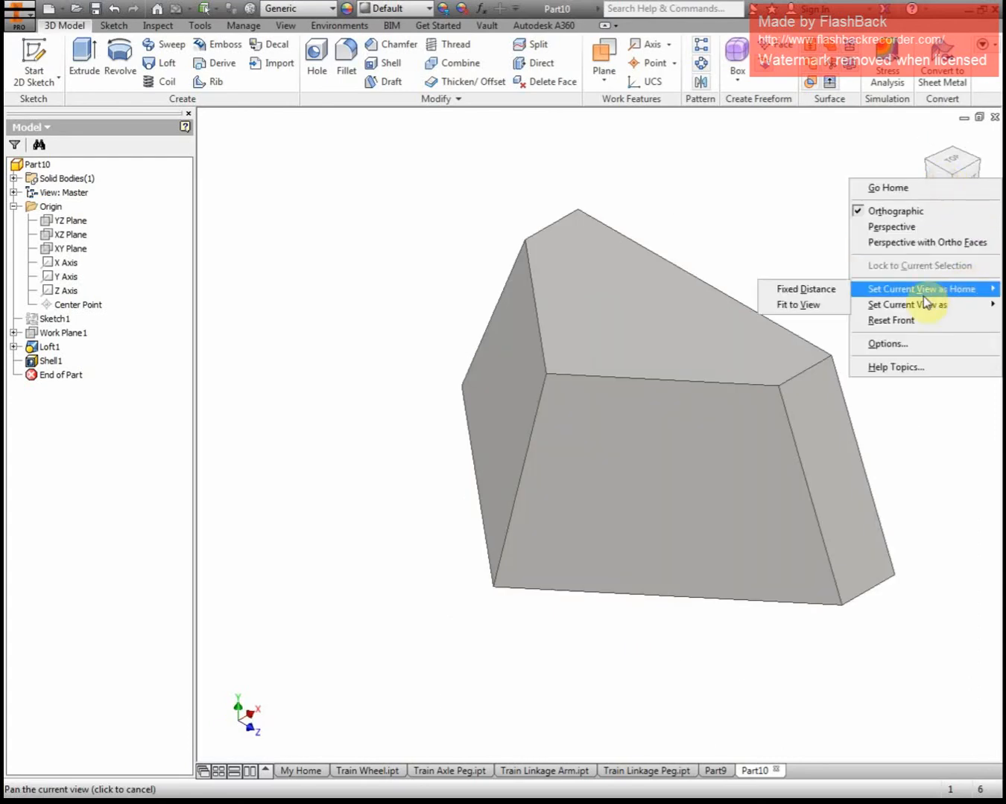
left_click(826, 305)
- Redefine the left view as the front view and return the model to its home view
left_click(939, 182)
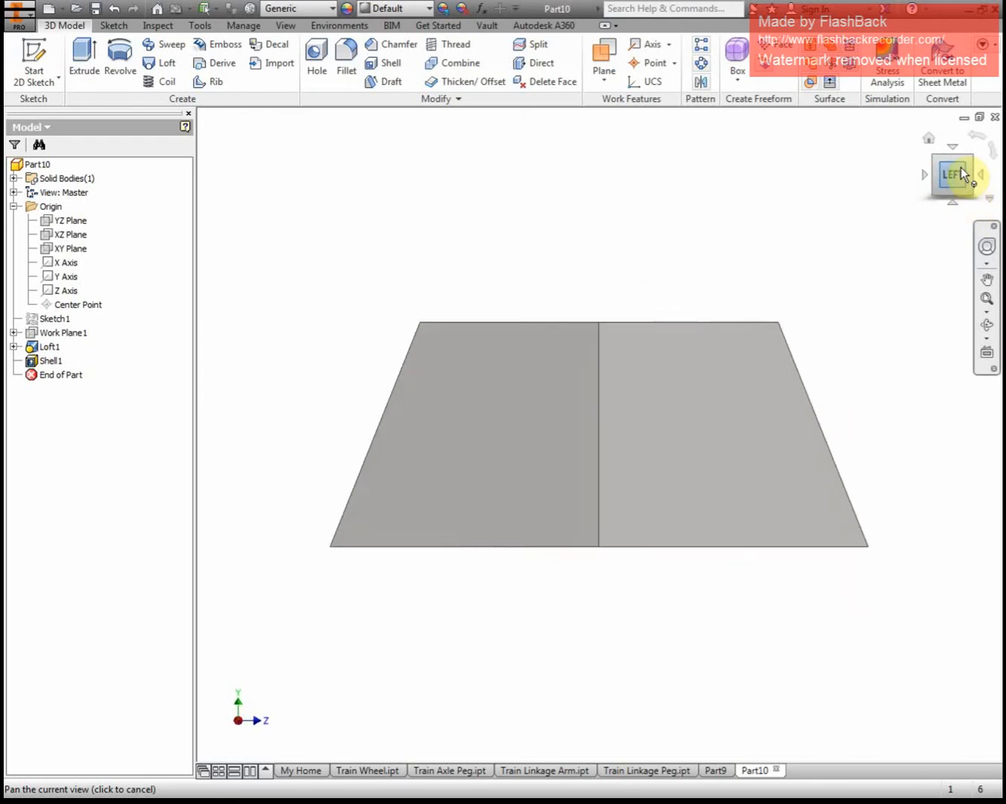
right_click(959, 168)
mouse_move(887, 294)
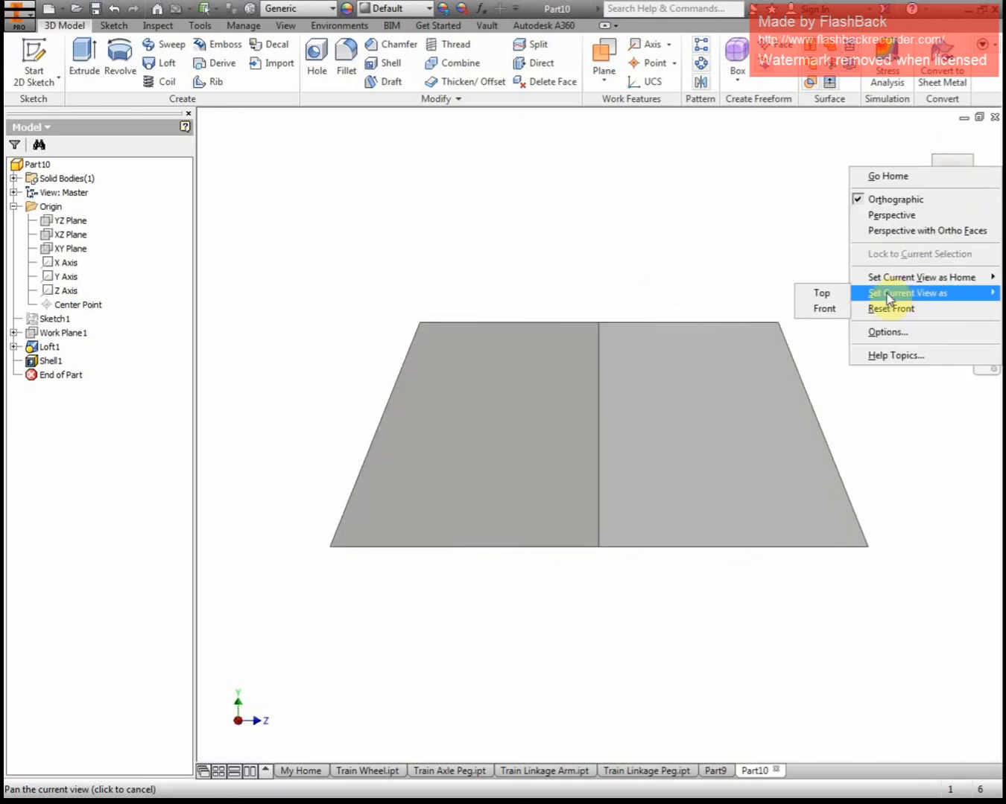
left_click(826, 309)
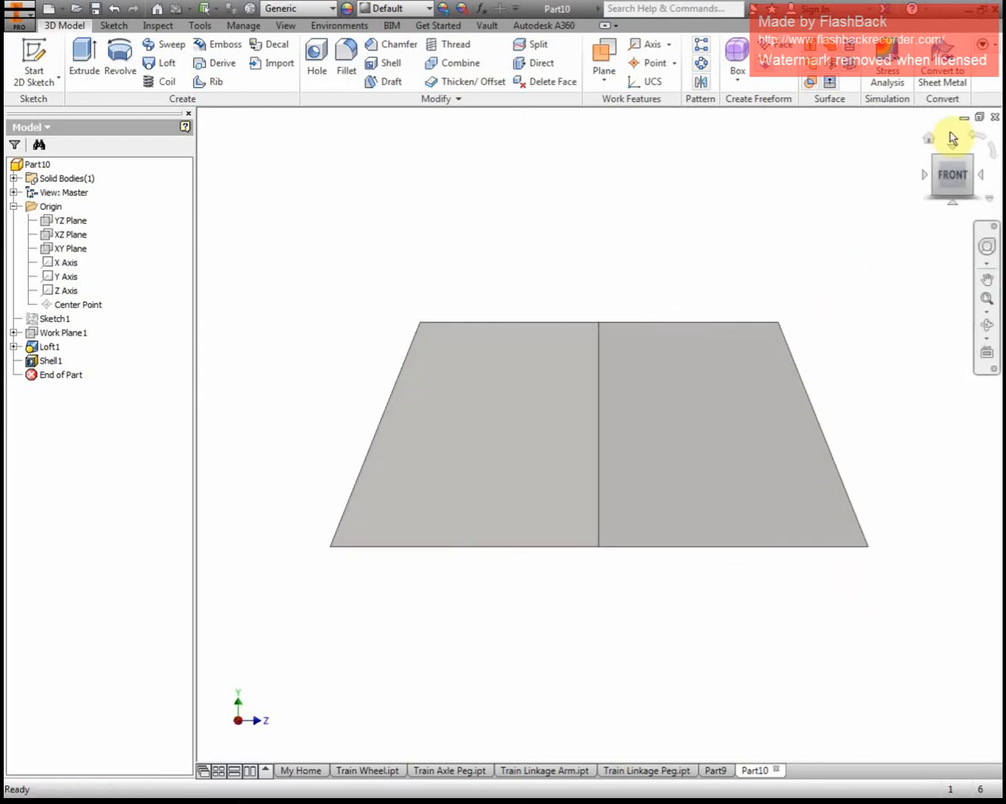
left_click(927, 135)
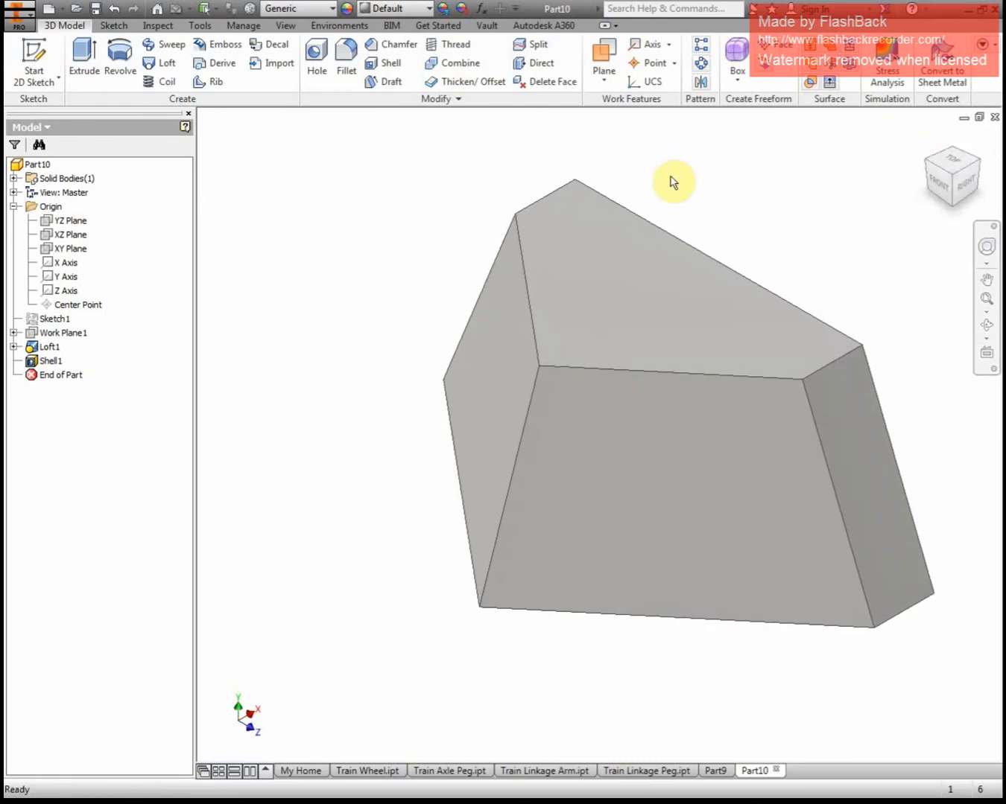
mouse_move(667, 307)
middle_mouse_down("shift")
mouse_move(684, 197)
mouse_move(664, 281)
mouse_move(667, 325)
middle_mouse_up("shift")
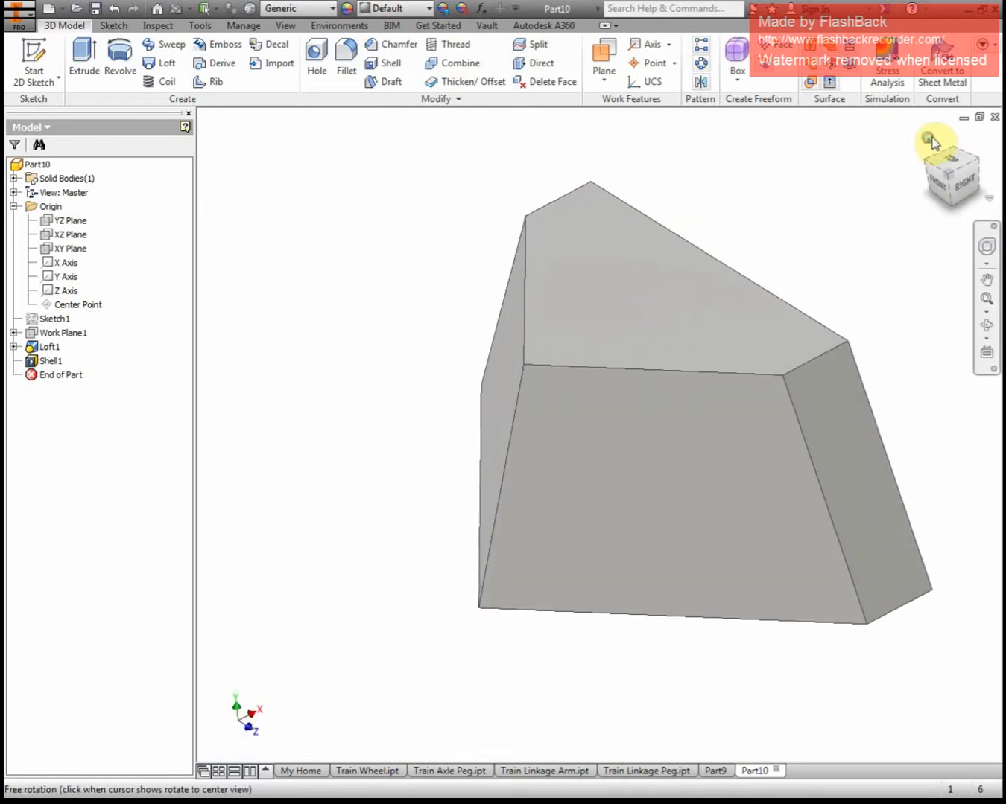
left_click(929, 138)
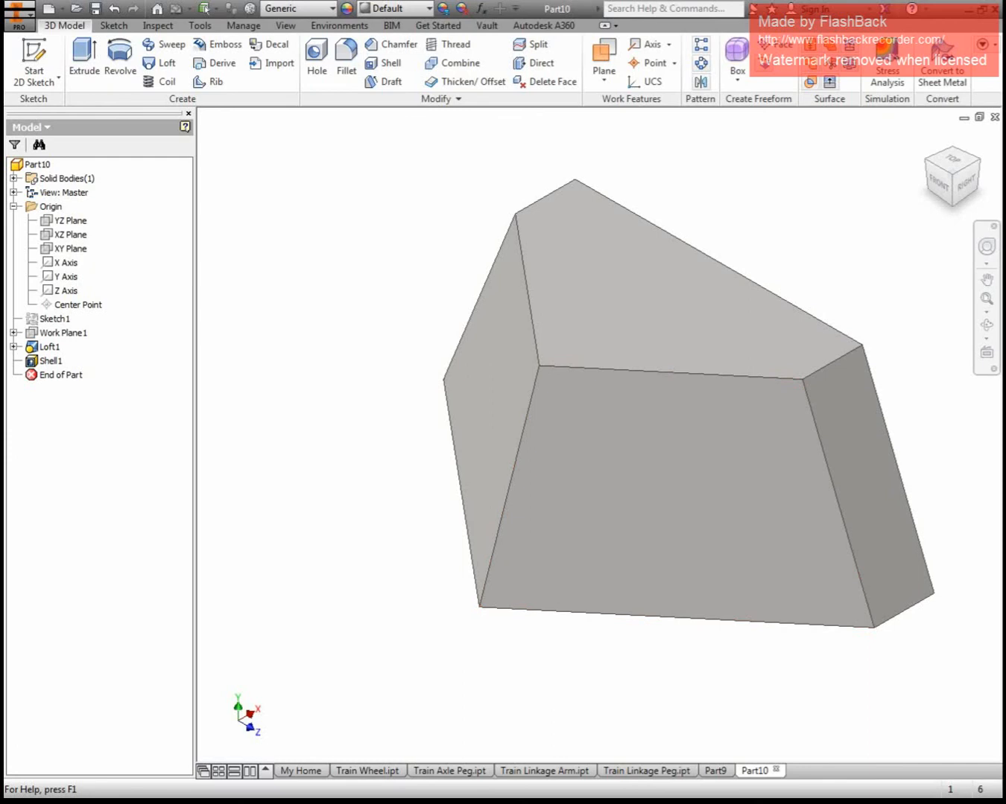
- Check the recessed panels in the Word drawing, then start a sketch on the cow catcher's front-right sloped face and project its outline
left_click_drag(0, 101, 354, 135)
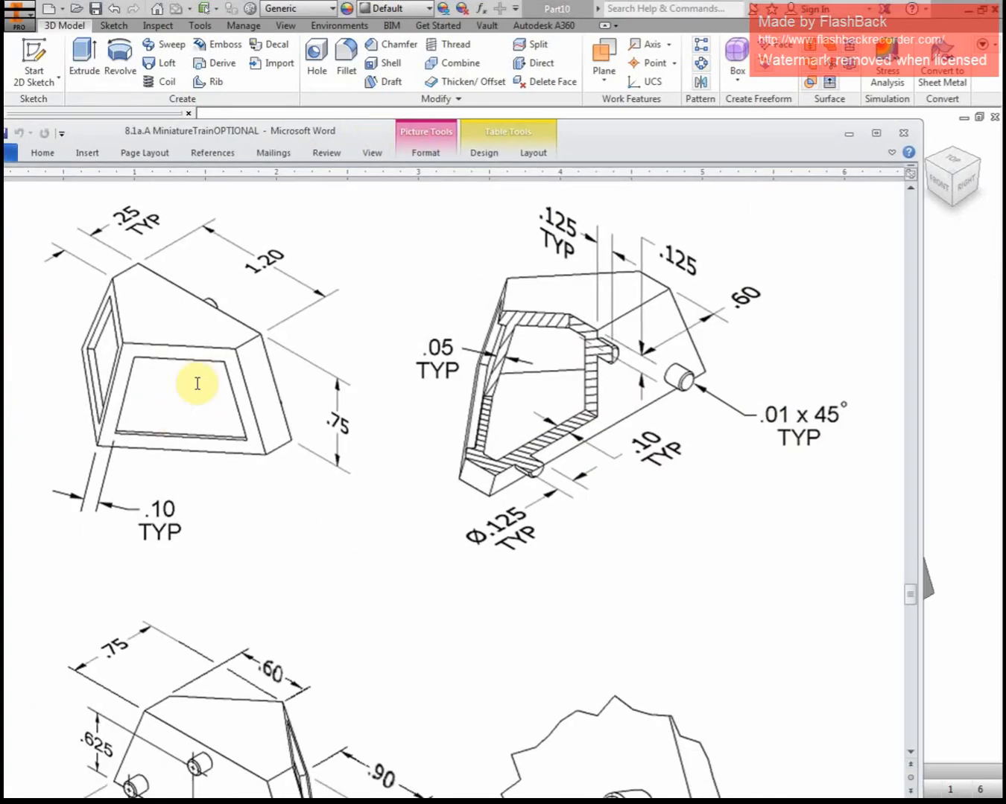
left_click_drag(604, 131, 0, 216)
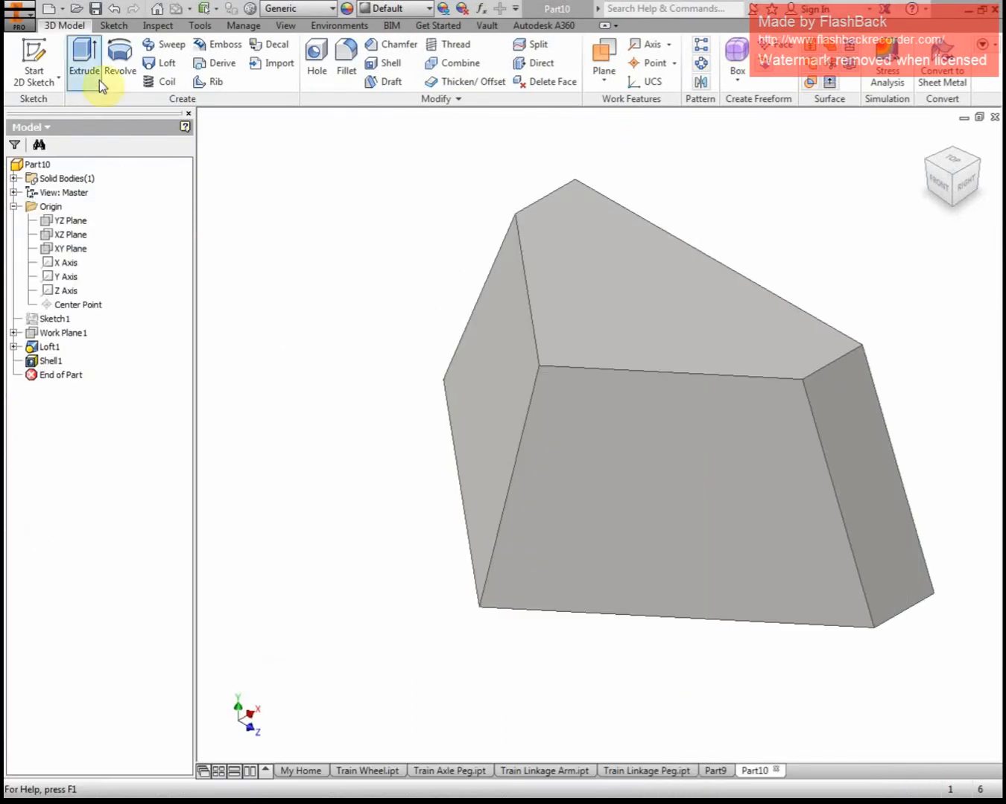
left_click(33, 62)
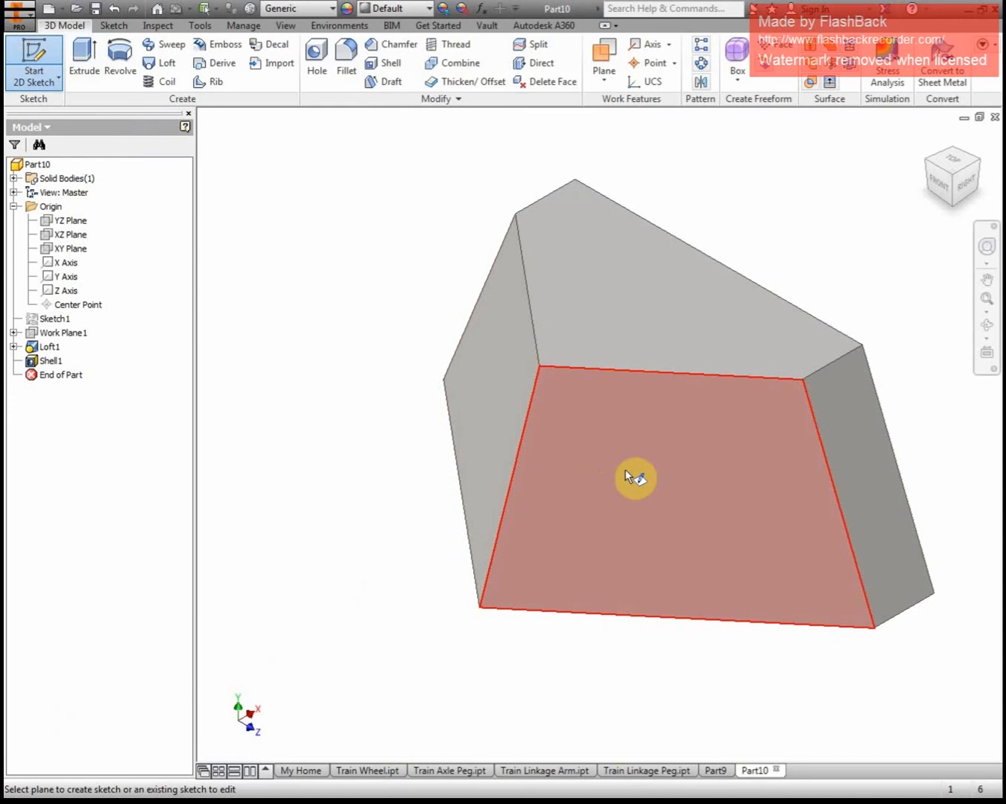
left_click(625, 469)
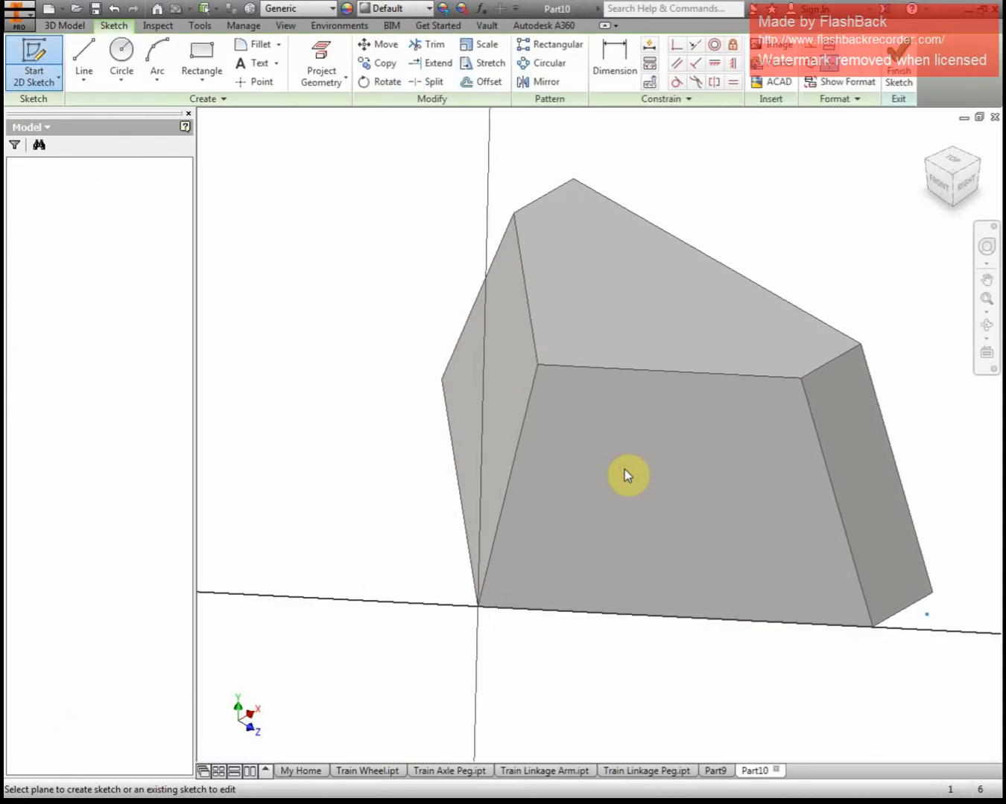
middle_click_drag(473, 337, 664, 394)
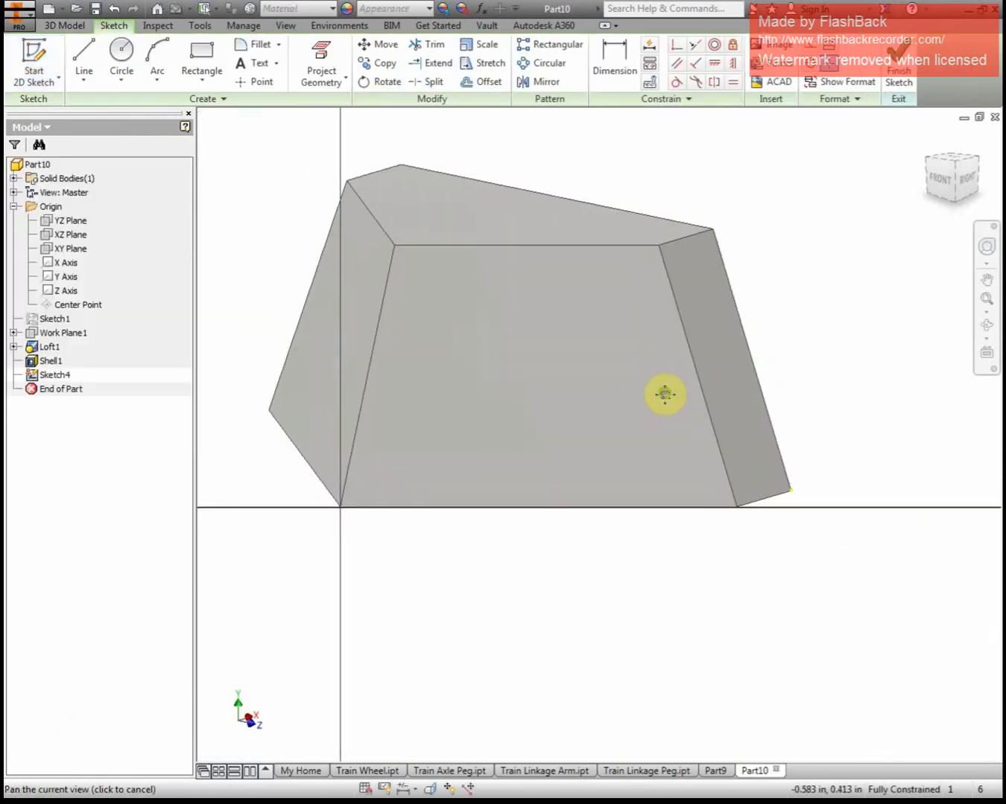
left_click(320, 61)
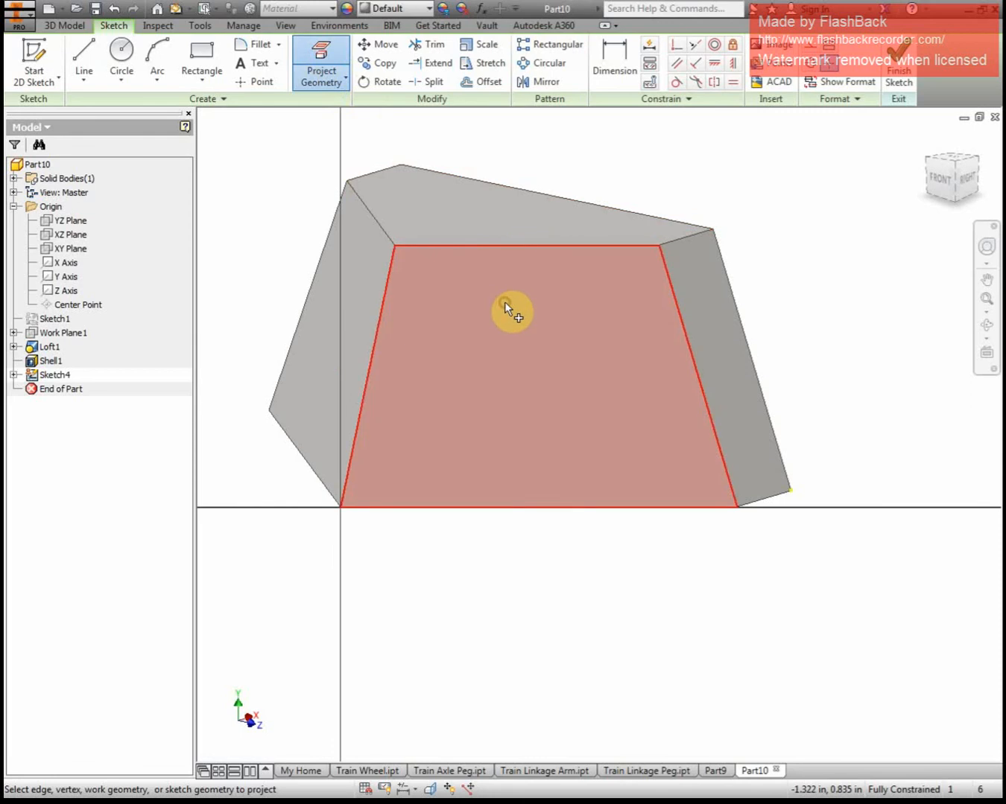
left_click(505, 303)
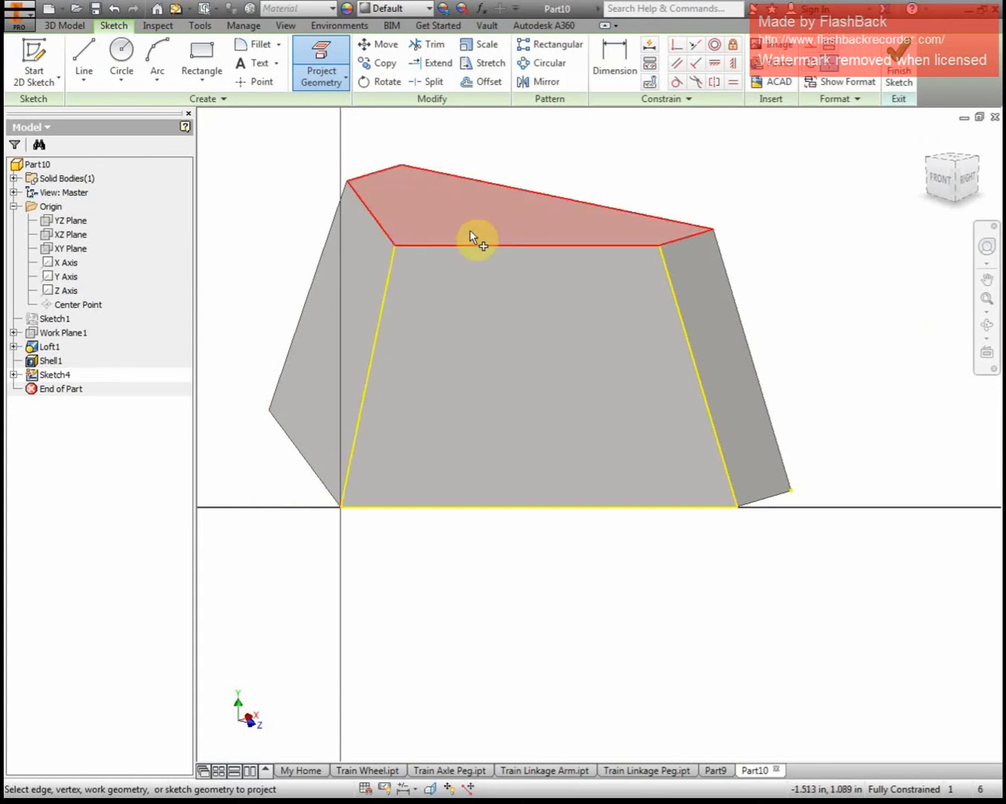
- Offset the projected face outline inward by 0.1 in
left_click(479, 87)
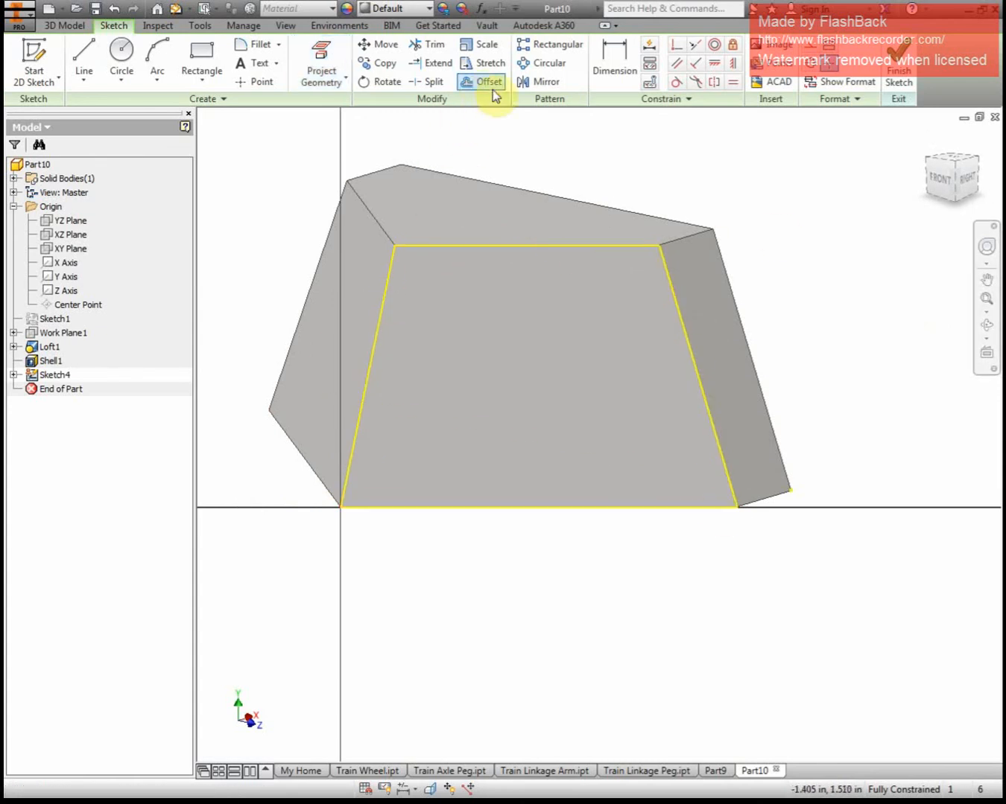
left_click(641, 250)
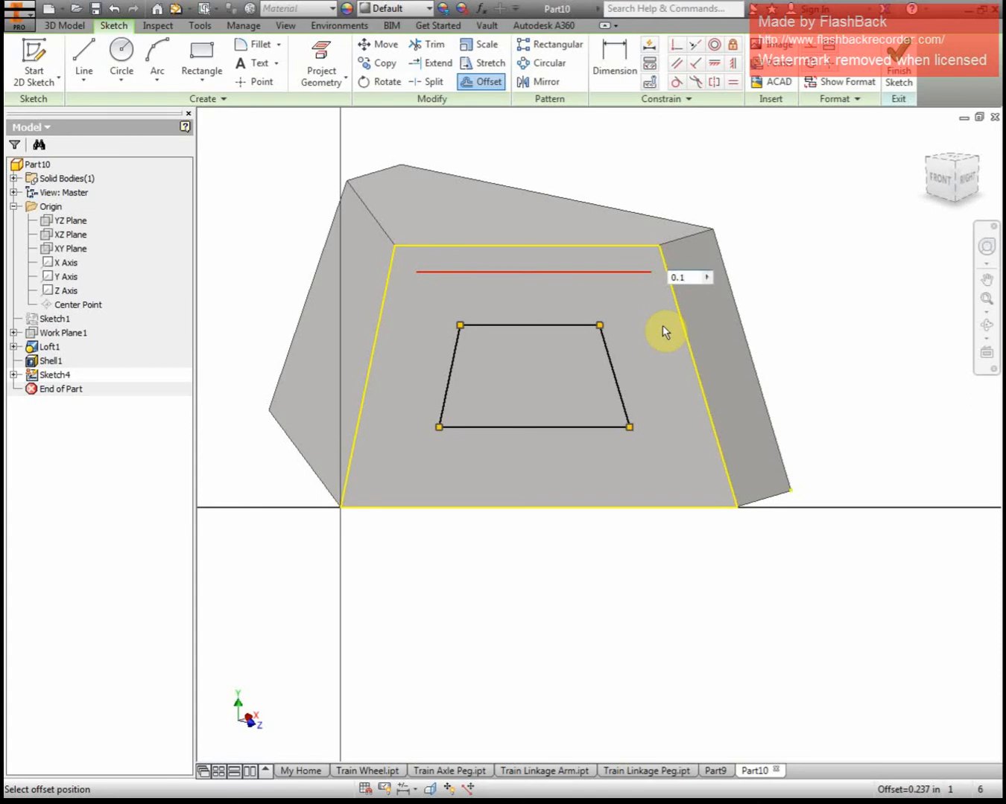
key("Return")
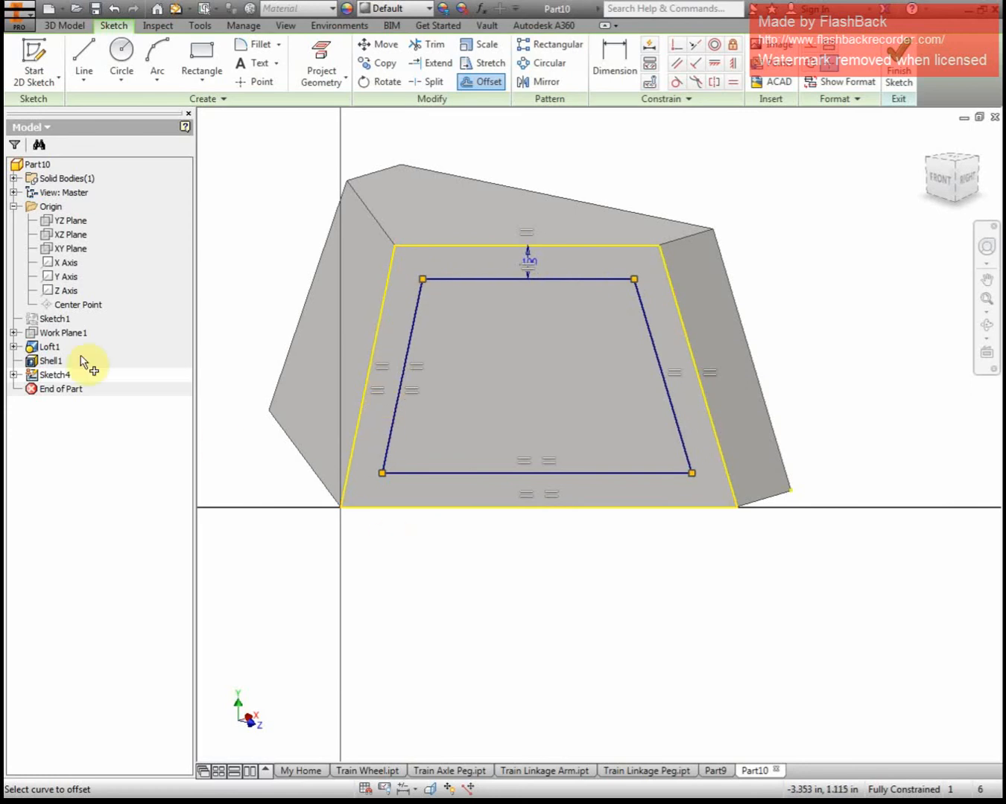
- Check the recess depth in the Word drawing and extrude-cut the inner offset profile 0.05 in into the face
left_click_drag(3, 85, 764, 75)
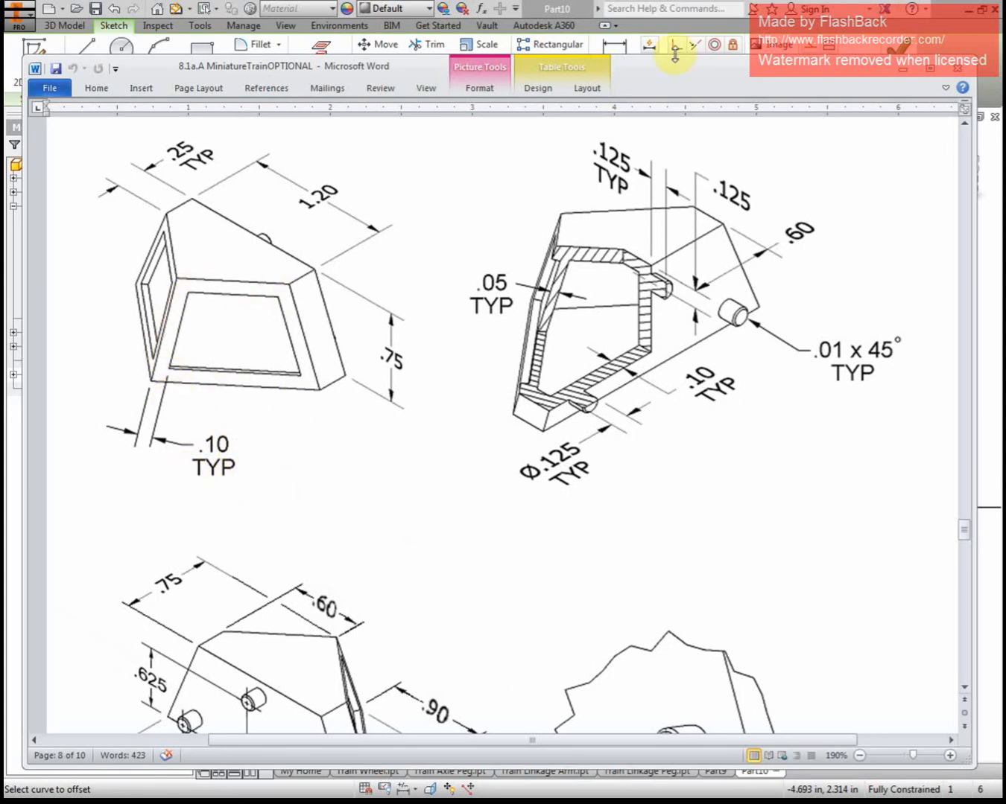
mouse_move(699, 71)
left_mouse_down()
mouse_move(587, 130)
mouse_move(1, 140)
left_mouse_up()
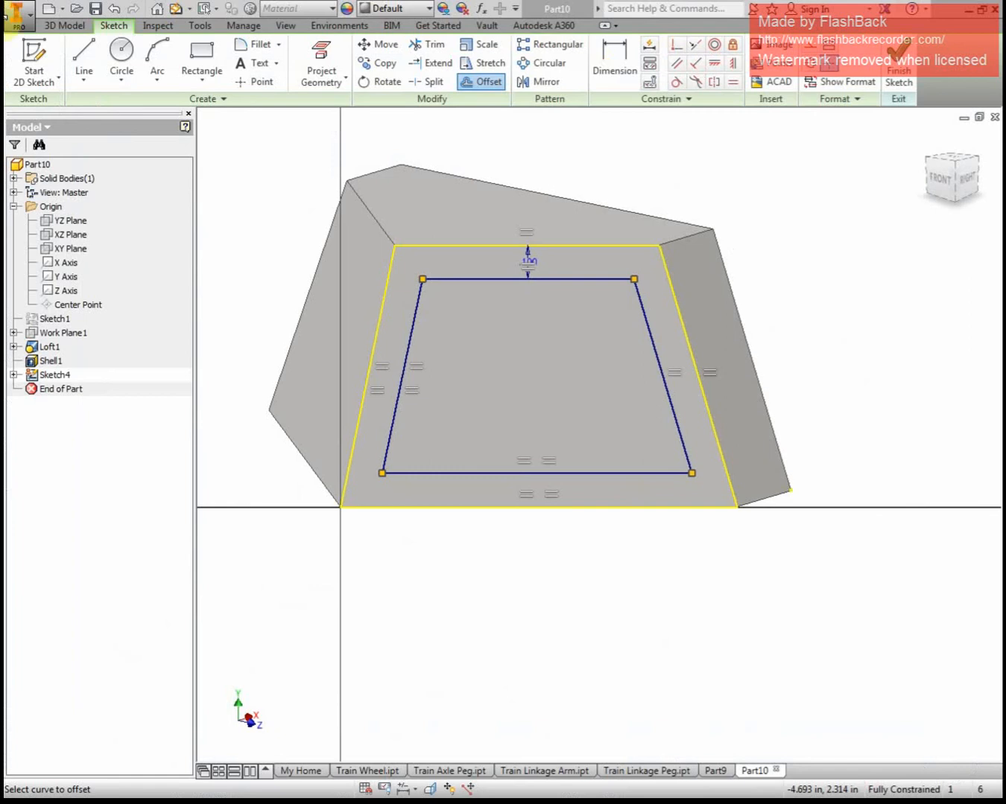
left_click(64, 26)
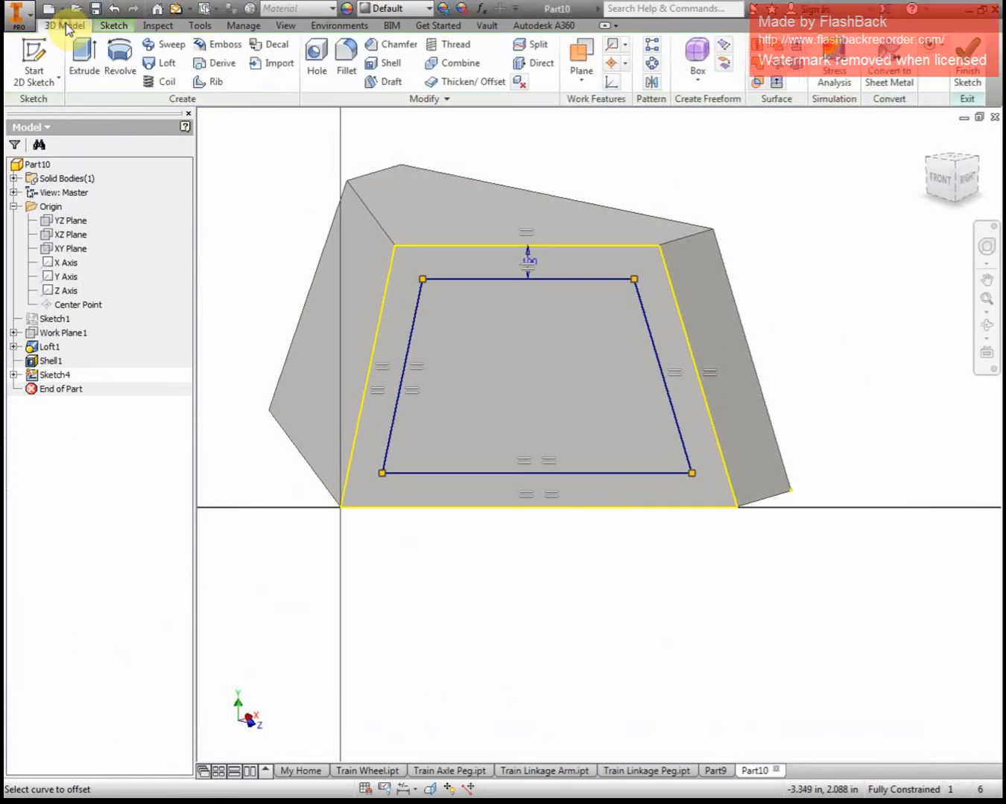
left_click(89, 66)
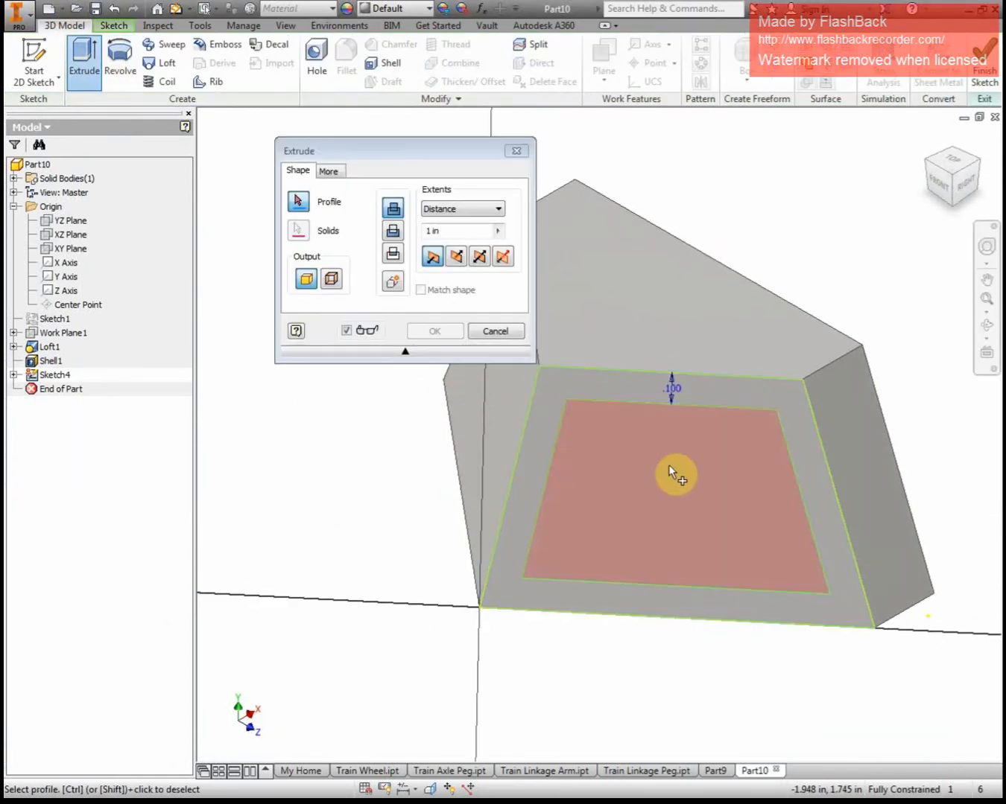
left_click(669, 469)
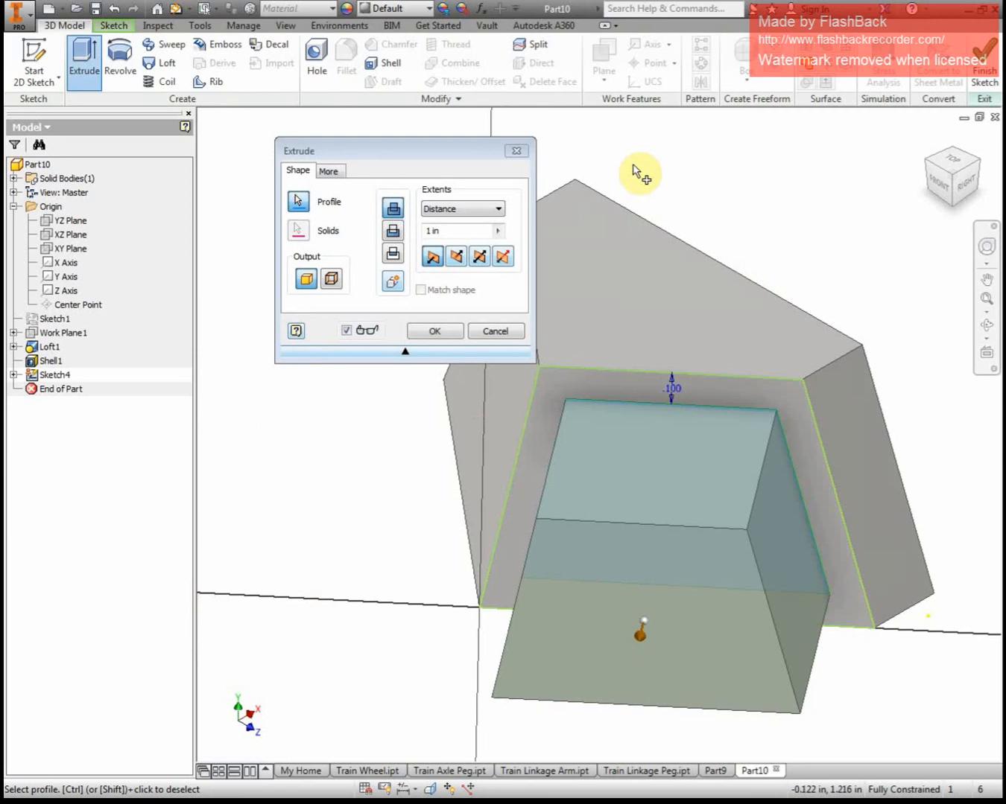
left_click(392, 230)
left_click(456, 255)
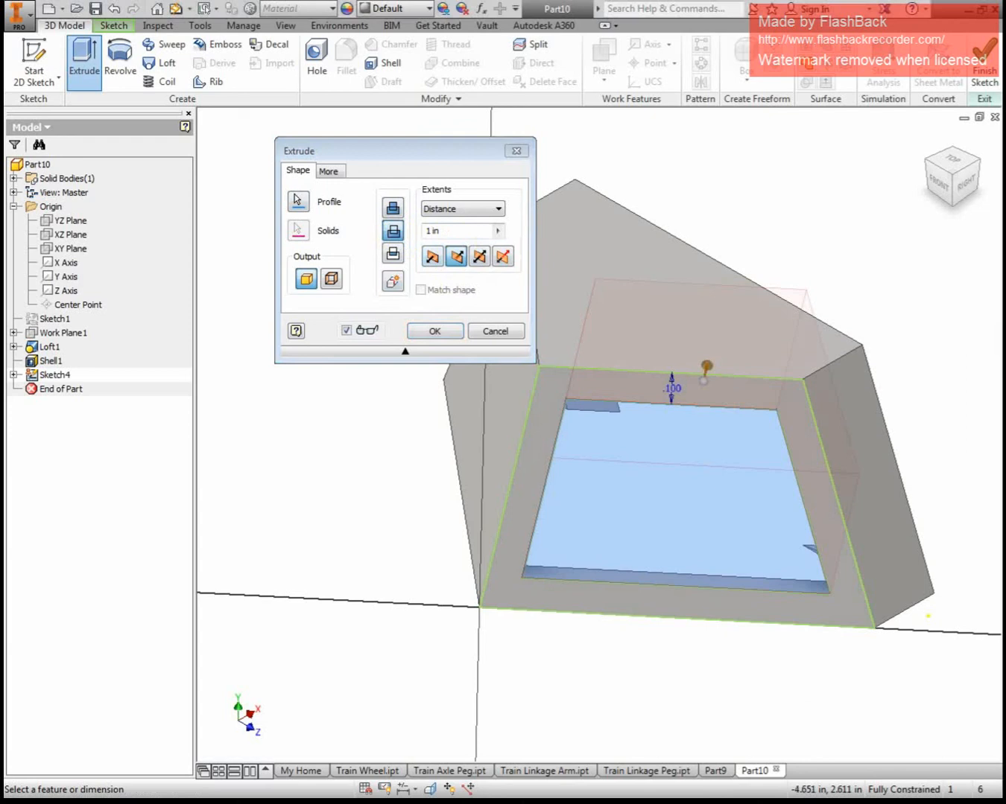
mouse_move(0, 134)
left_mouse_down()
mouse_move(733, 117)
mouse_move(708, 51)
left_mouse_up()
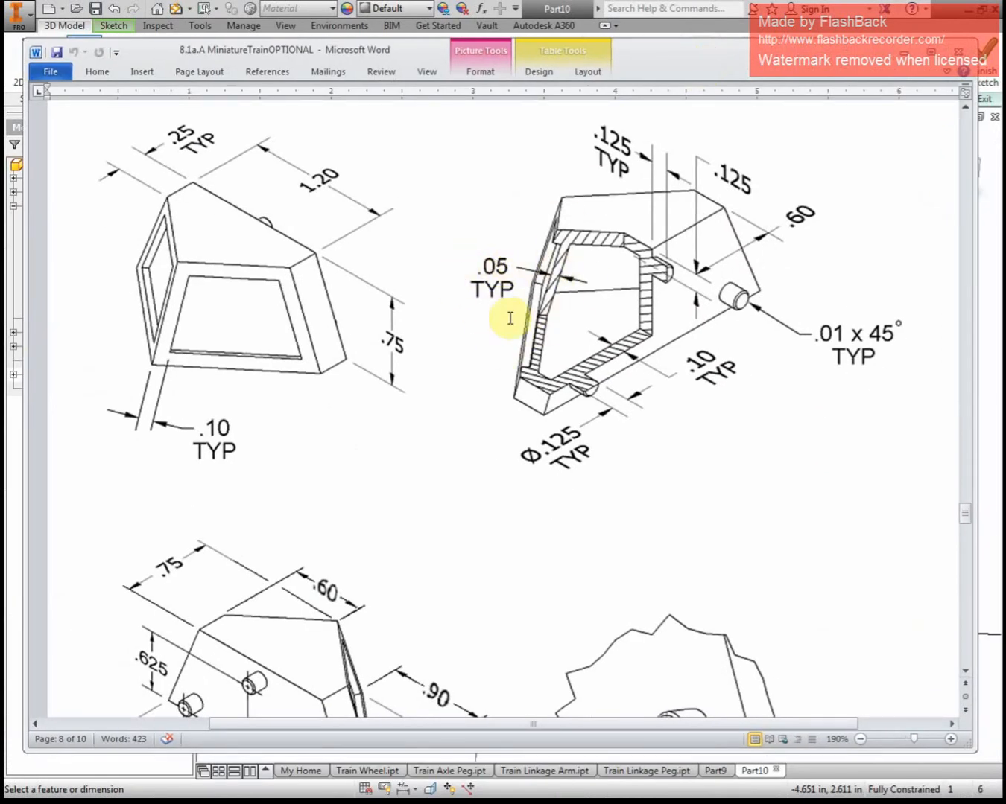
left_click_drag(797, 66, 0, 222)
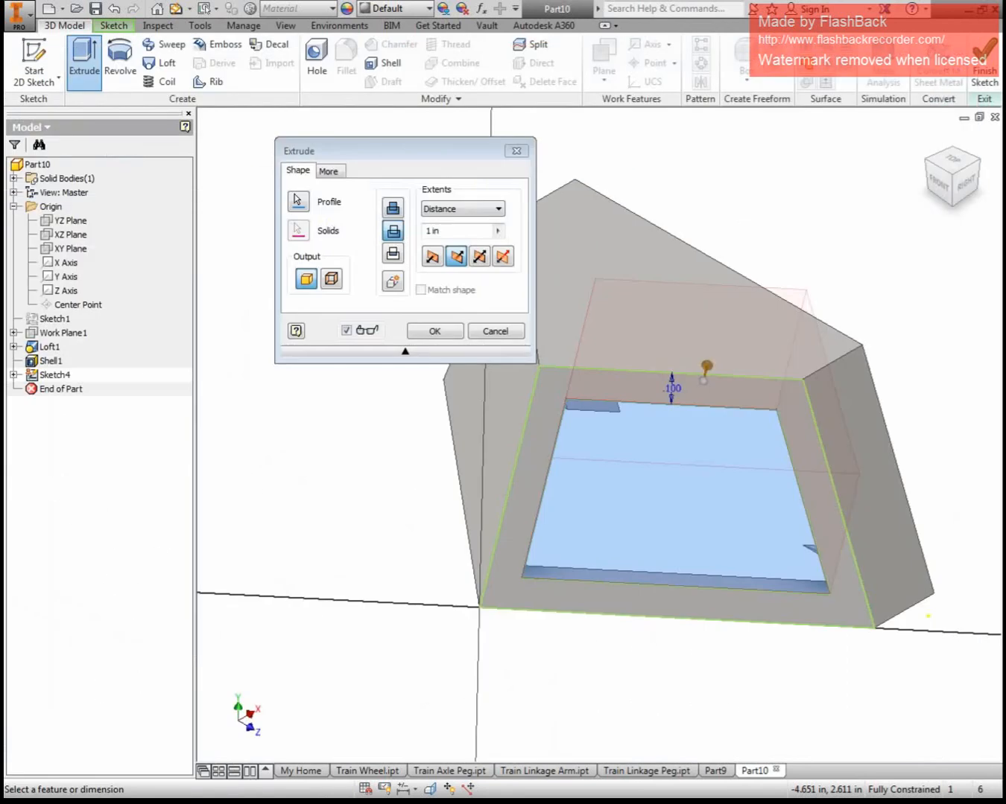
left_click(374, 237)
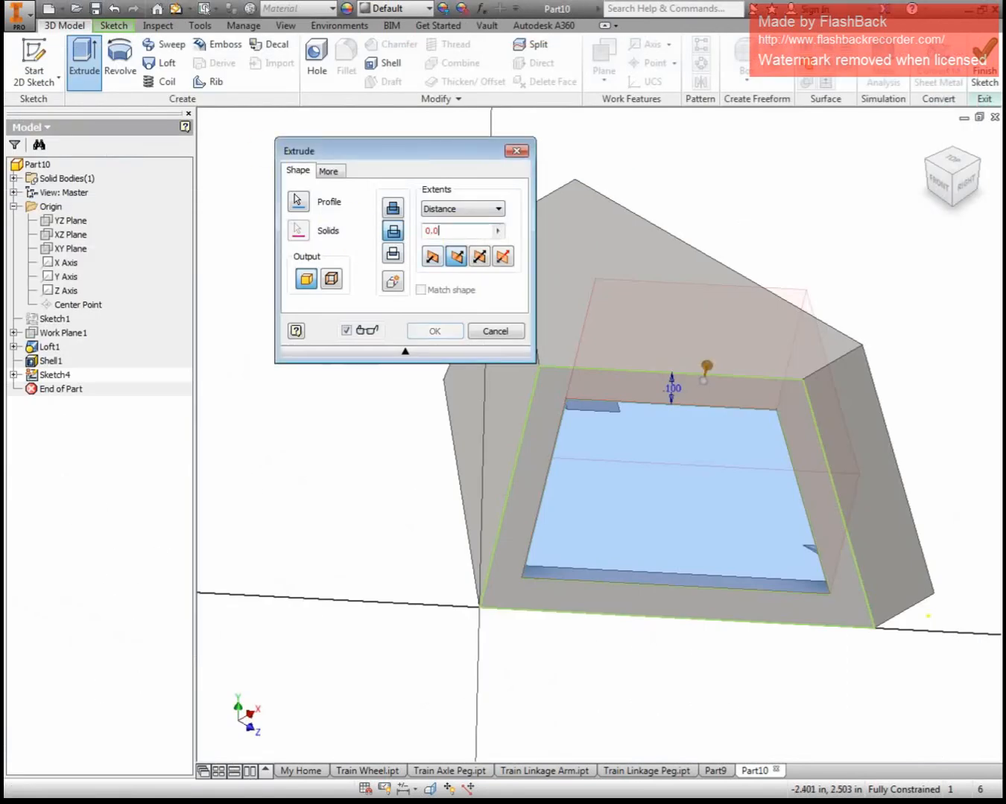
key("Return")
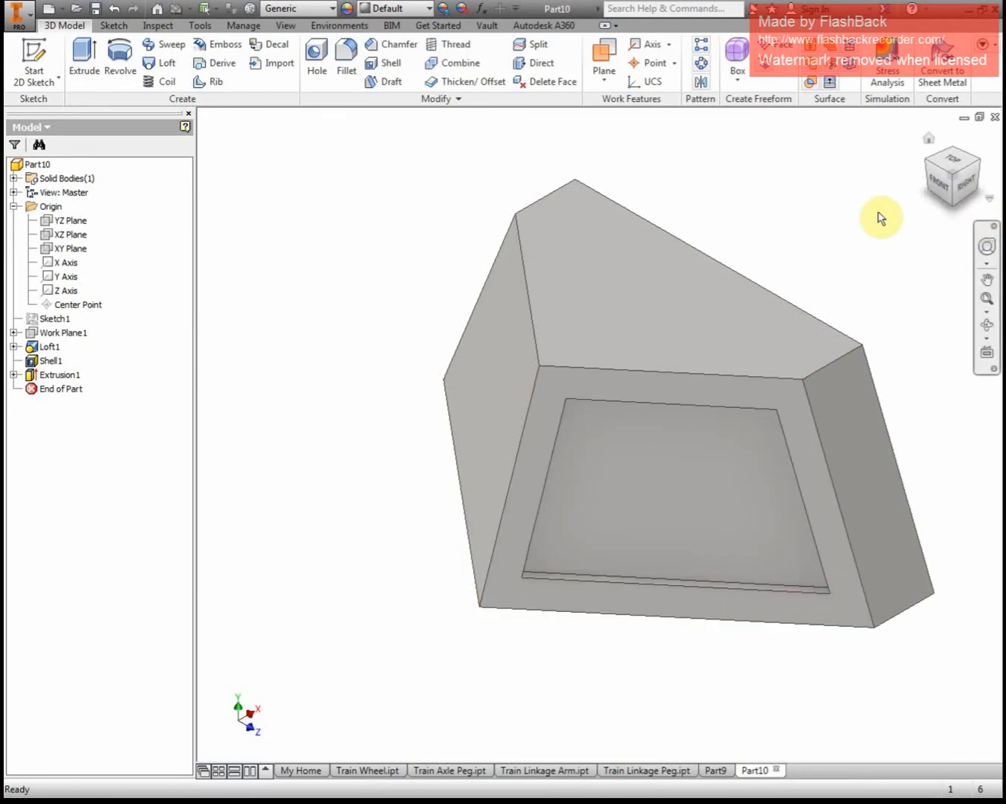
- Start a sketch on the cow catcher's front-left sloped face and project the face outline into it
left_click(44, 53)
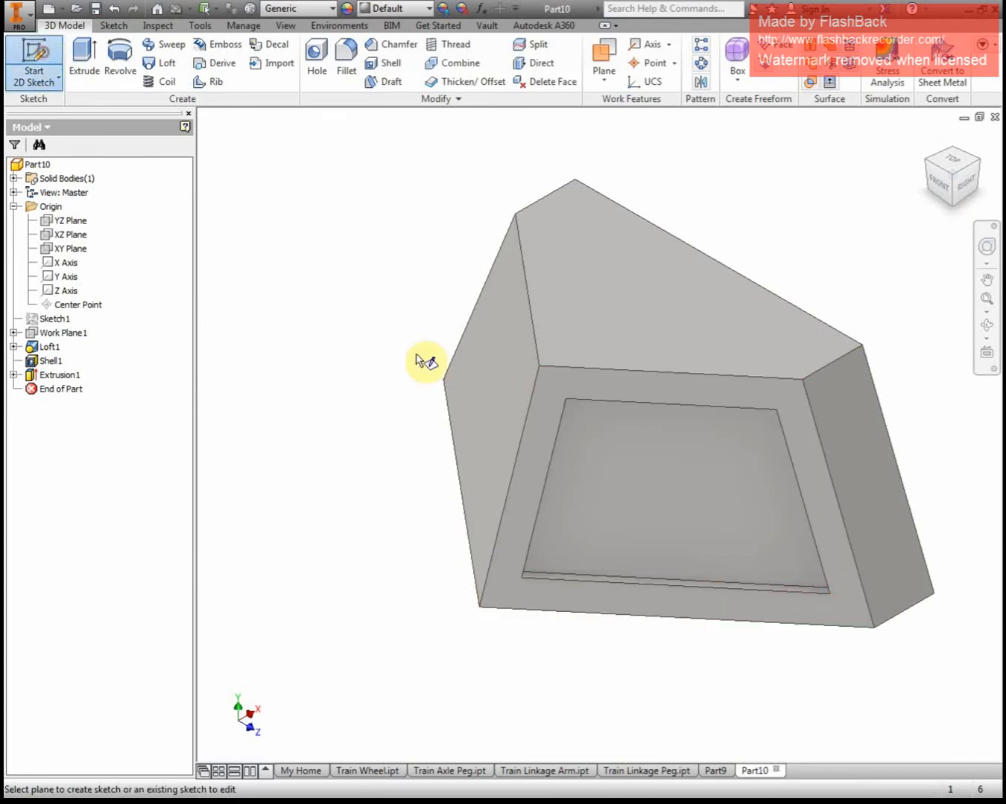
left_click(483, 352)
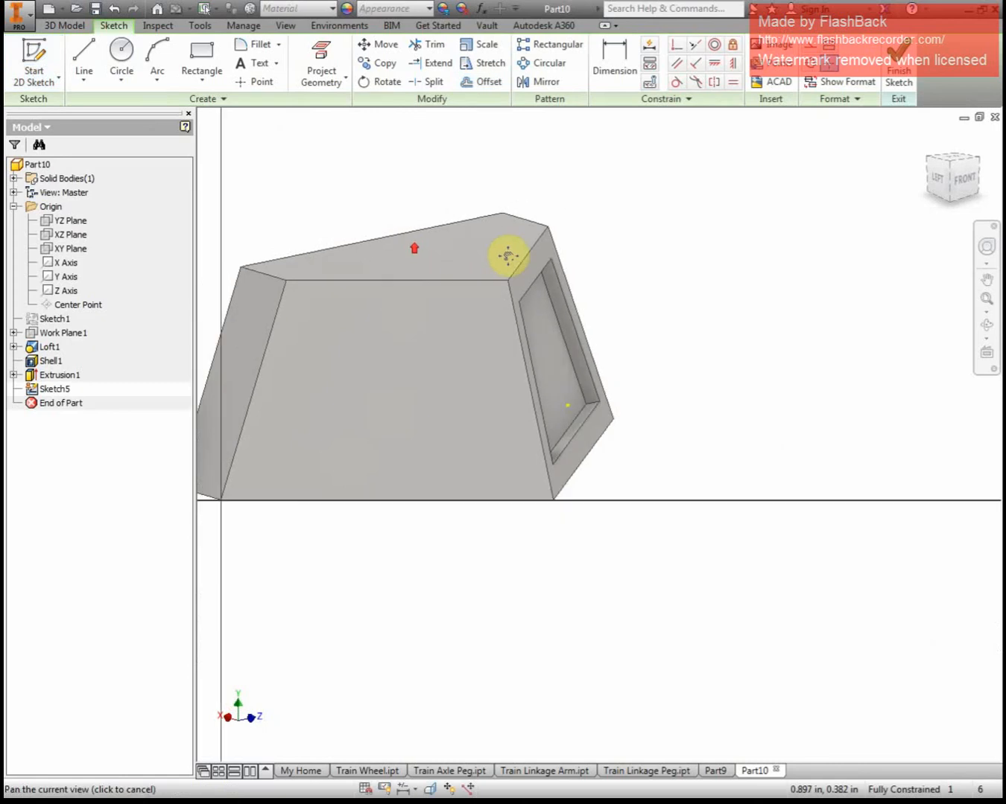
left_click(338, 76)
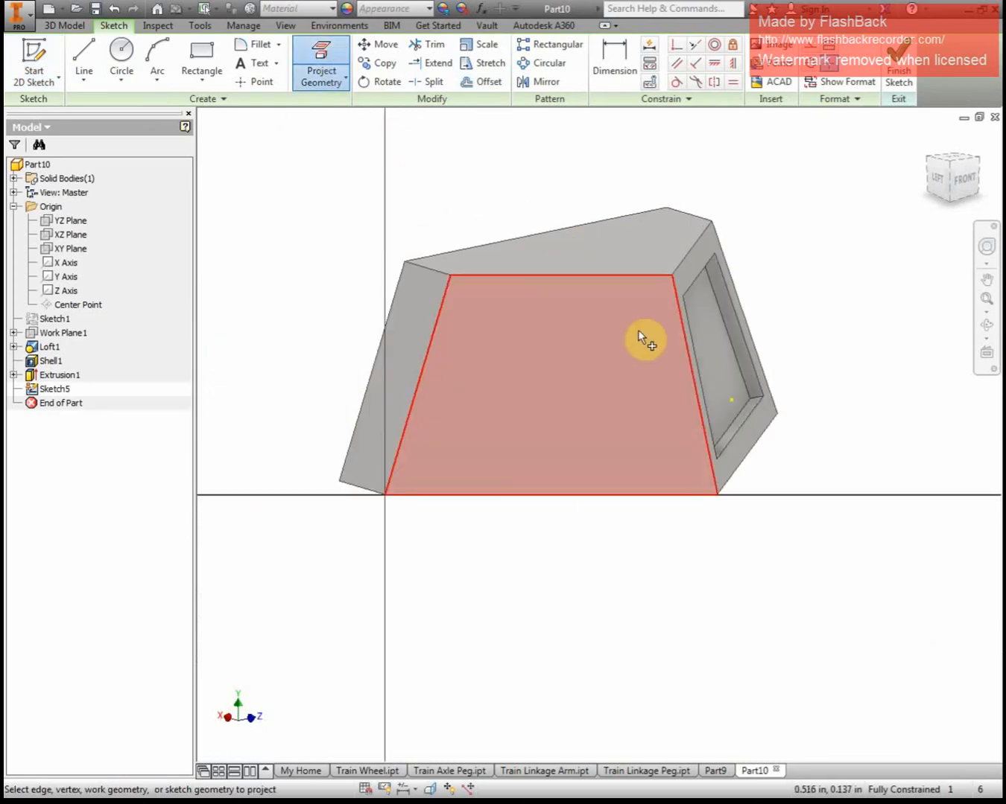
left_click(639, 338)
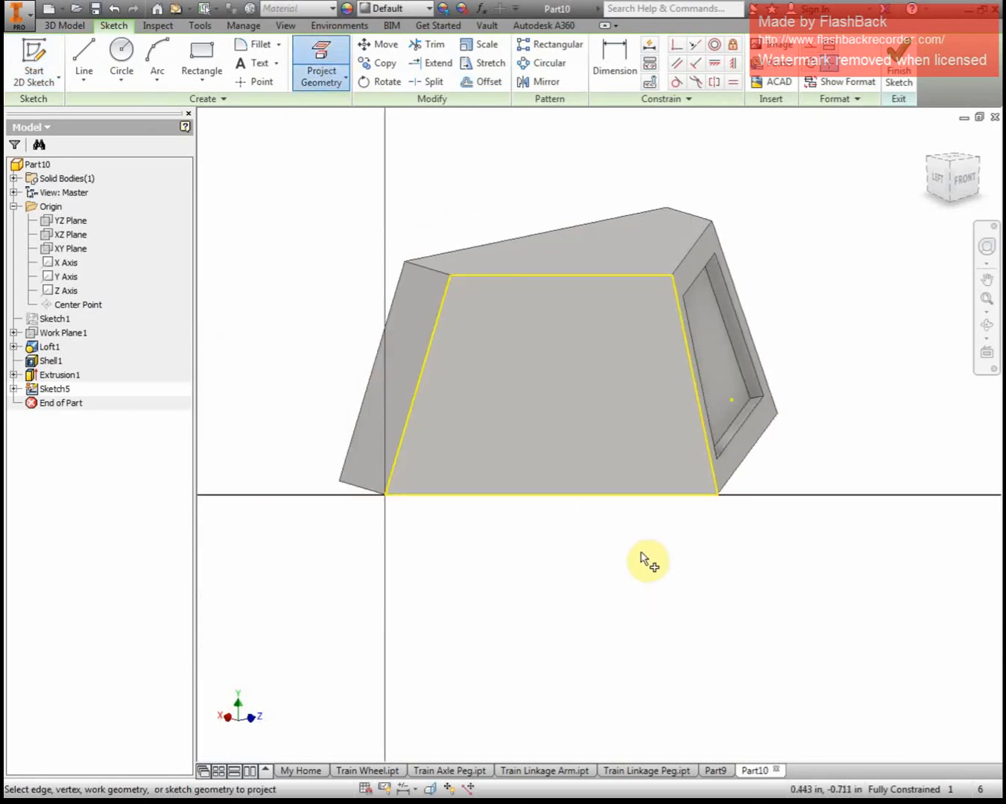
- Offset the projected outline of the front-left face inward by 0.1 in
left_click(486, 81)
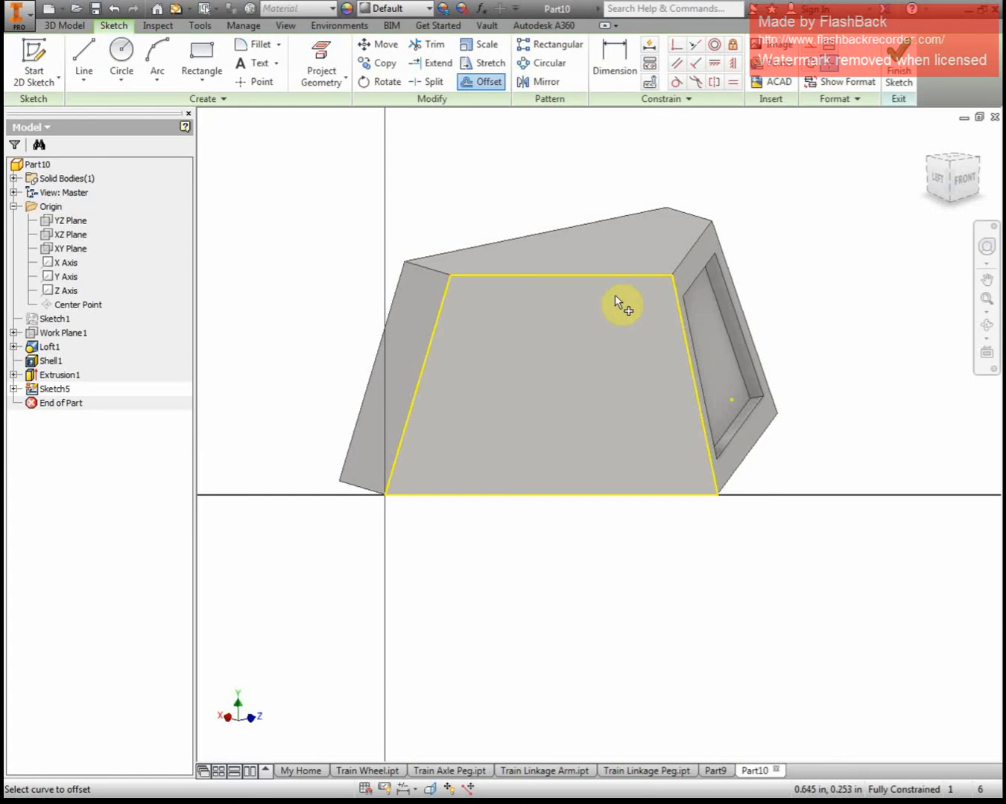
left_click(617, 275)
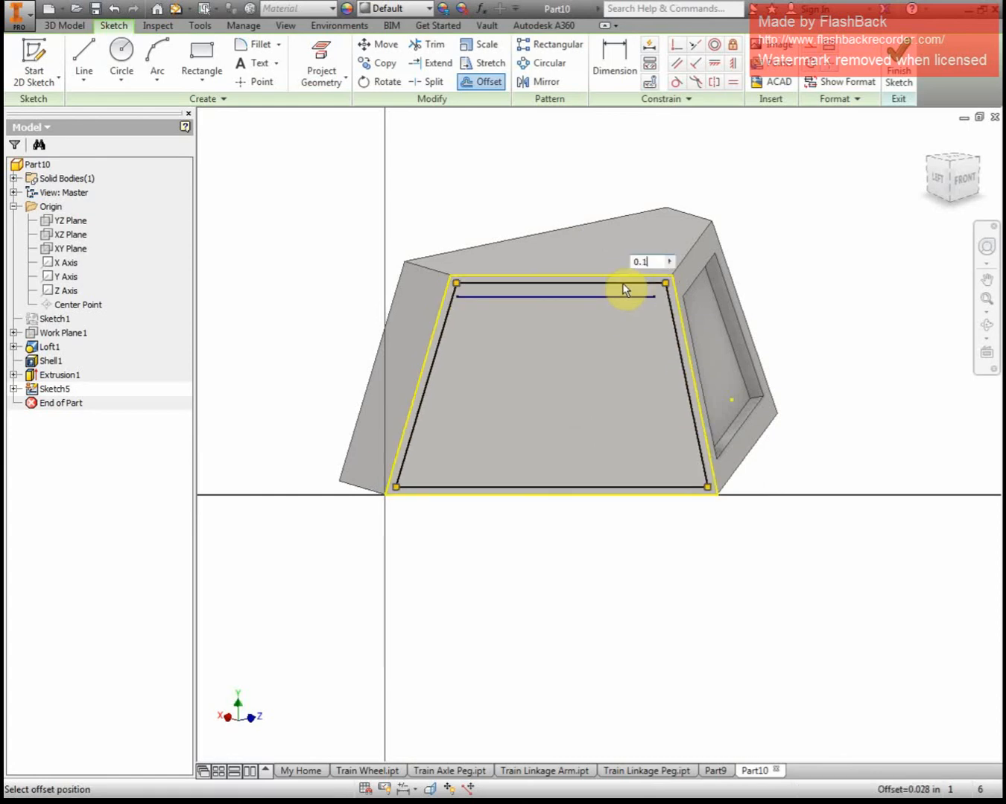
type("0.1")
key("Return")
- Extrude-cut the inner offset profile 0.05 in deep into the front-left sloped face
key("e")
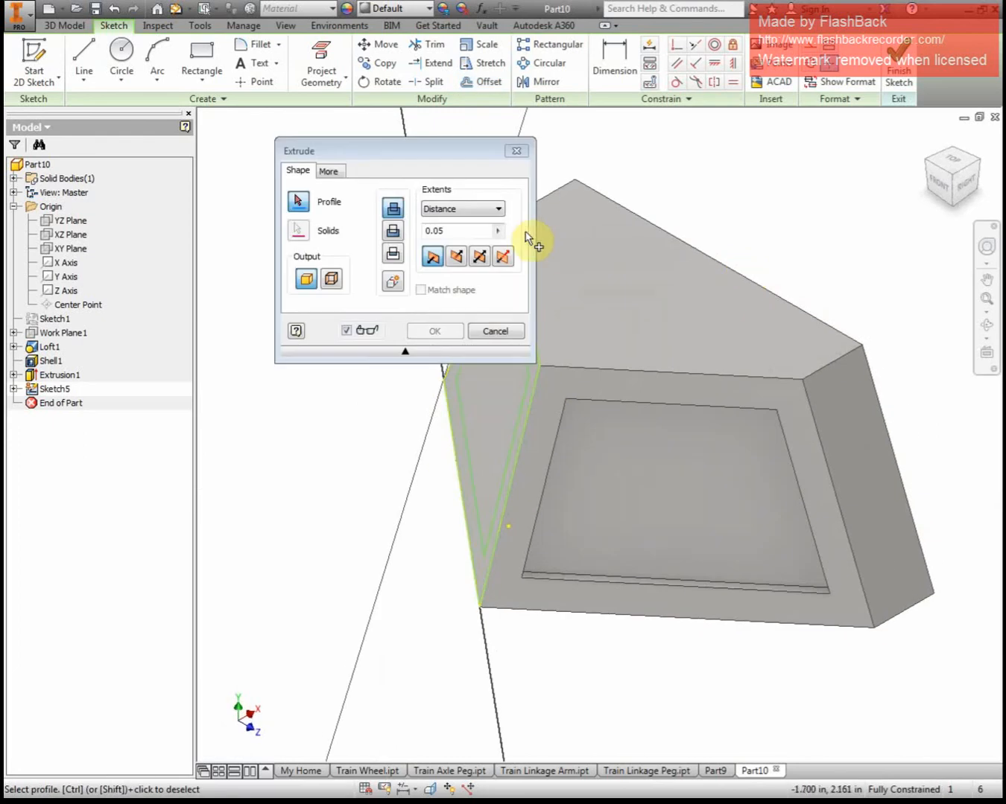
left_click(495, 423)
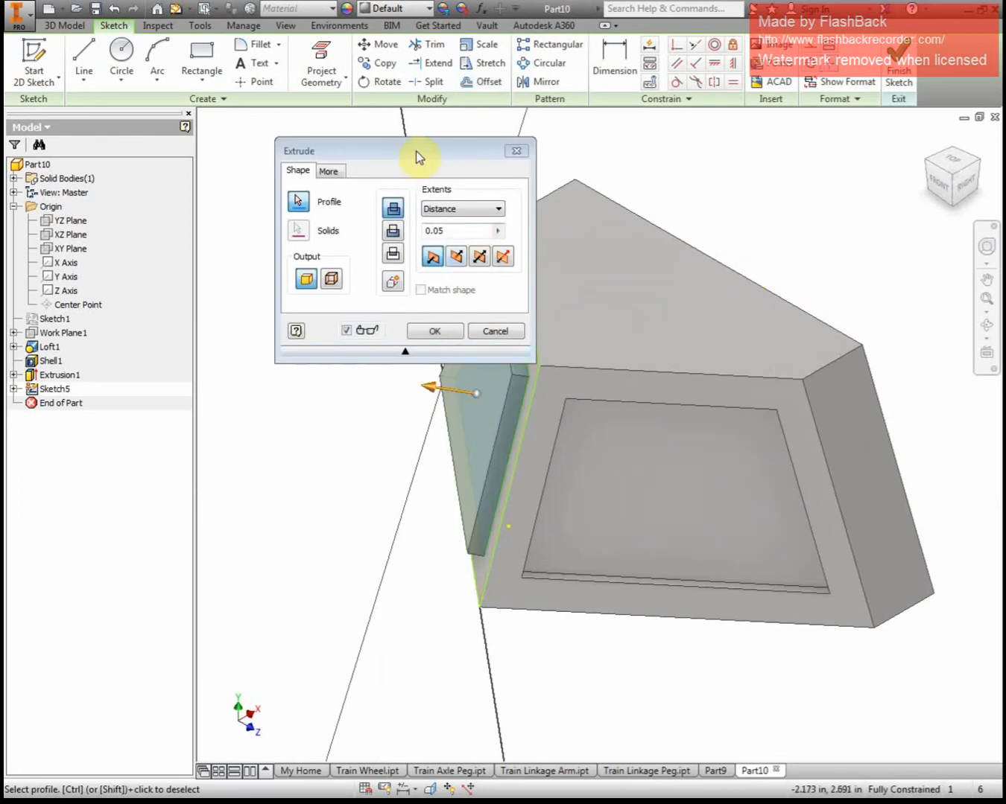
left_click_drag(417, 153, 303, 82)
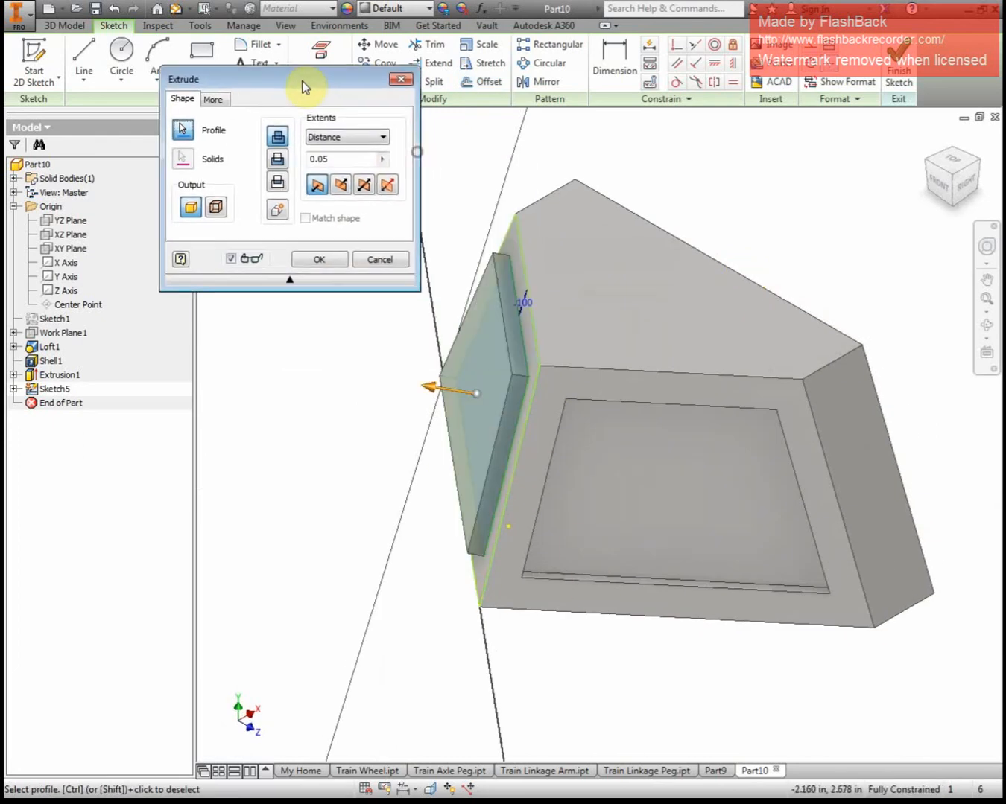
left_click(286, 165)
left_click(327, 259)
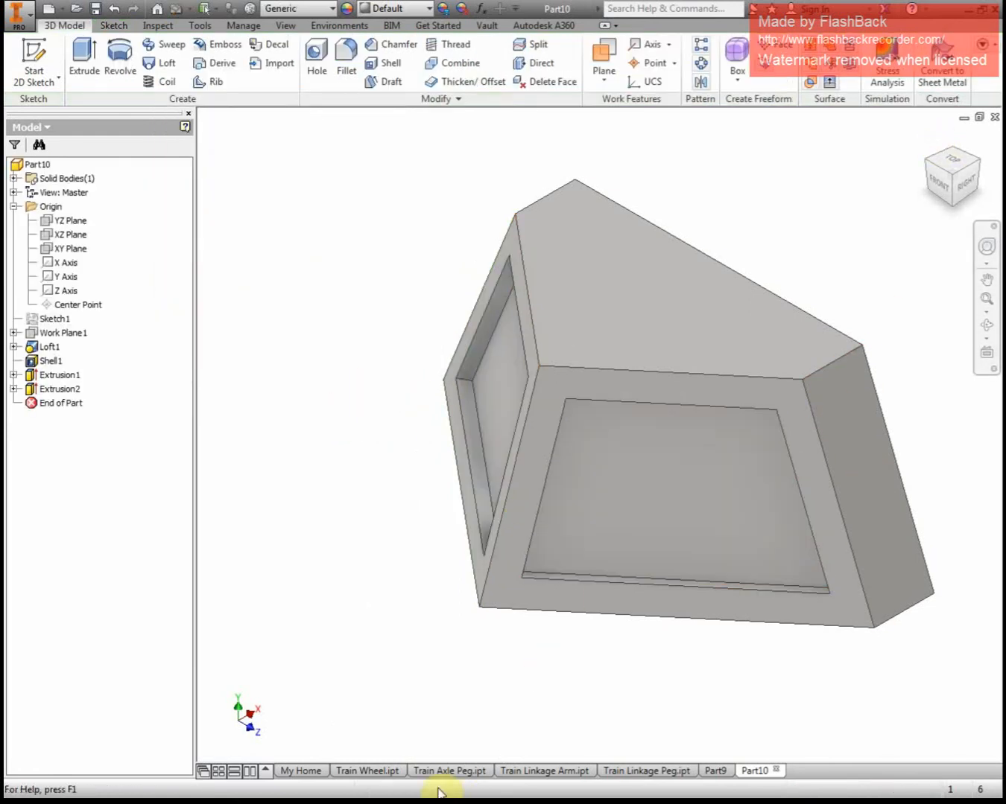
- Inspect the hollow underside of the part, then start a sketch on the large flat back face
key("F4")
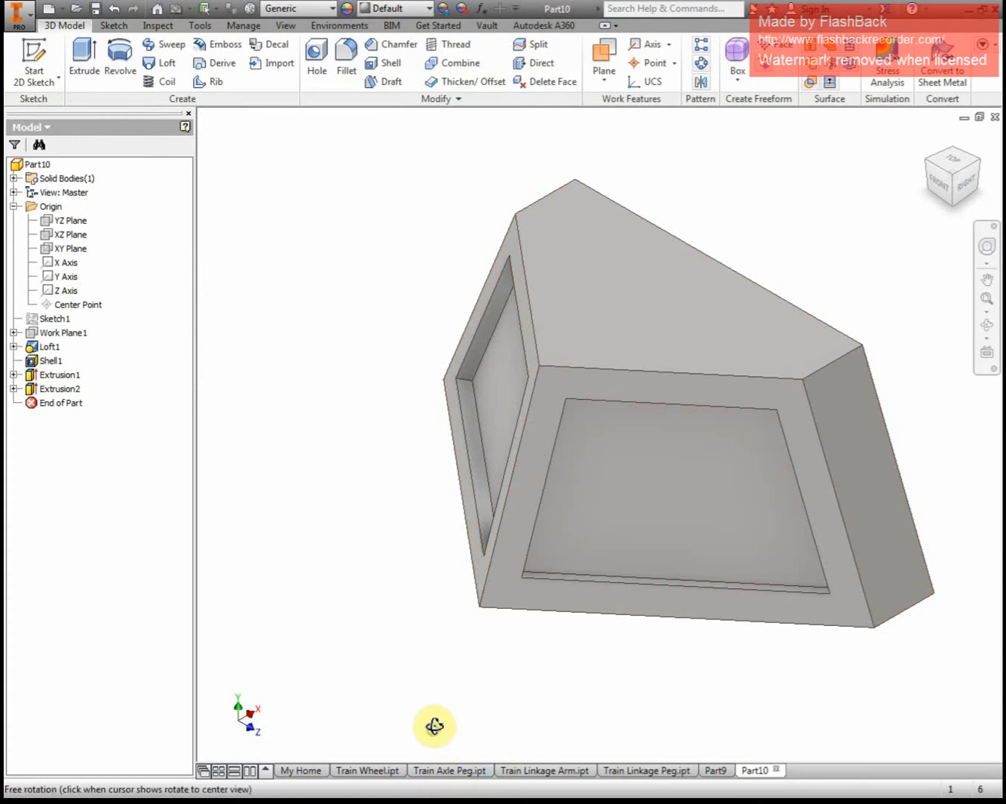
left_click_drag(434, 723, 434, 612)
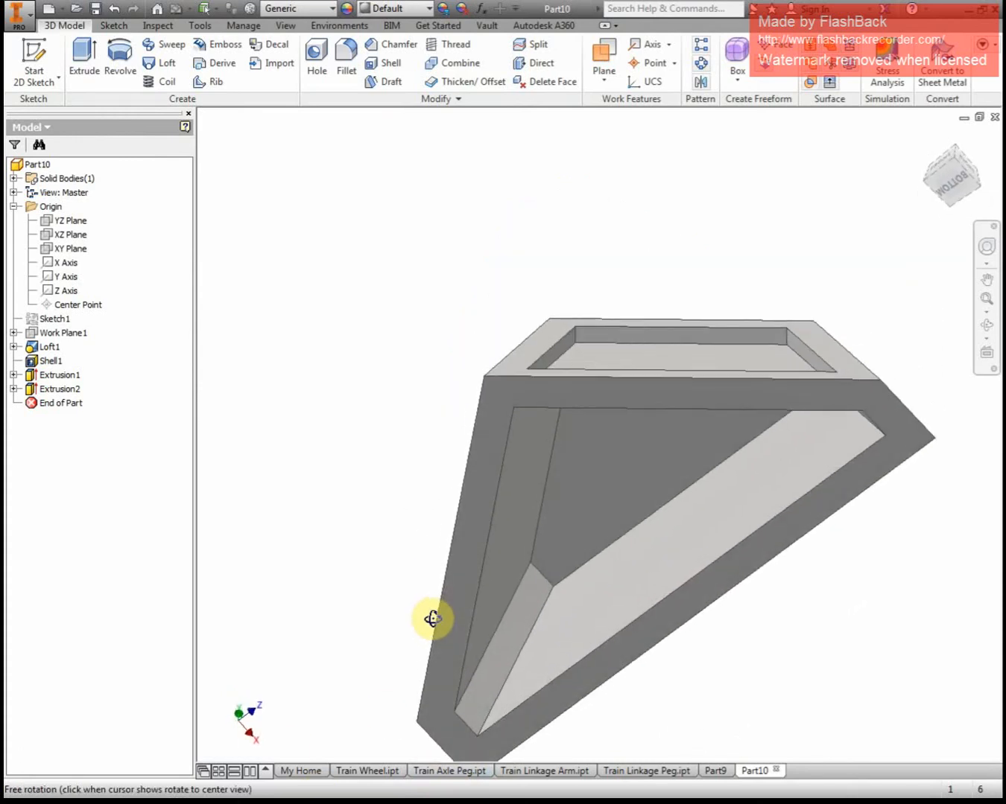
middle_click_drag(433, 619, 429, 627, "shift")
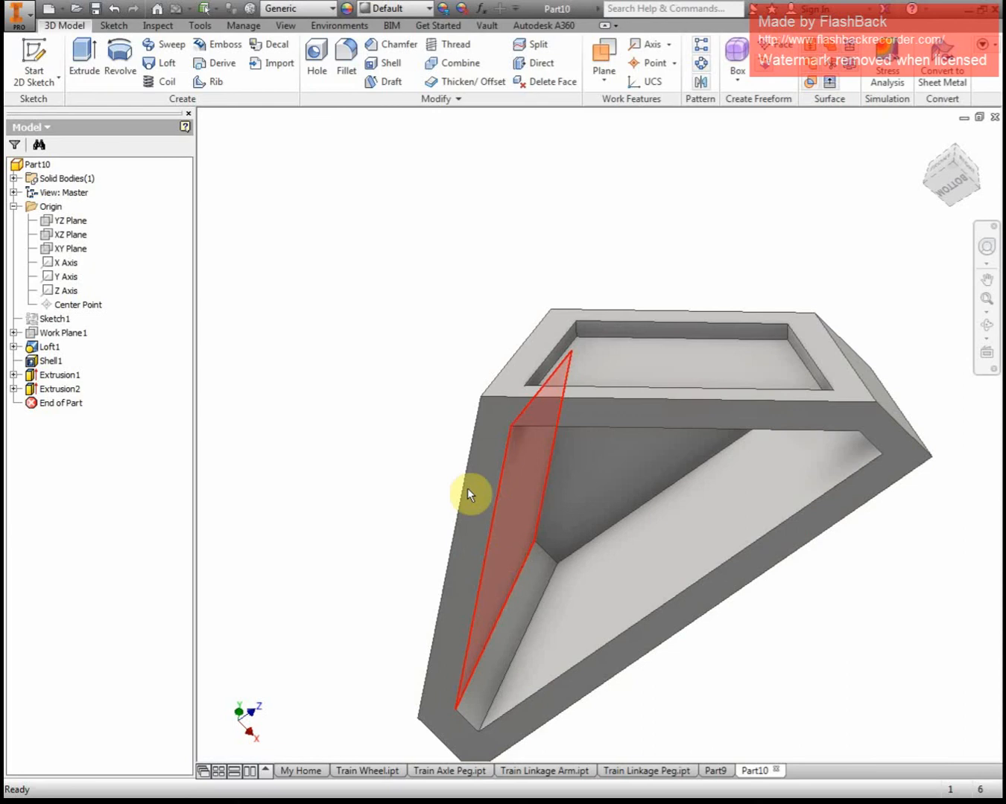
left_click(931, 139)
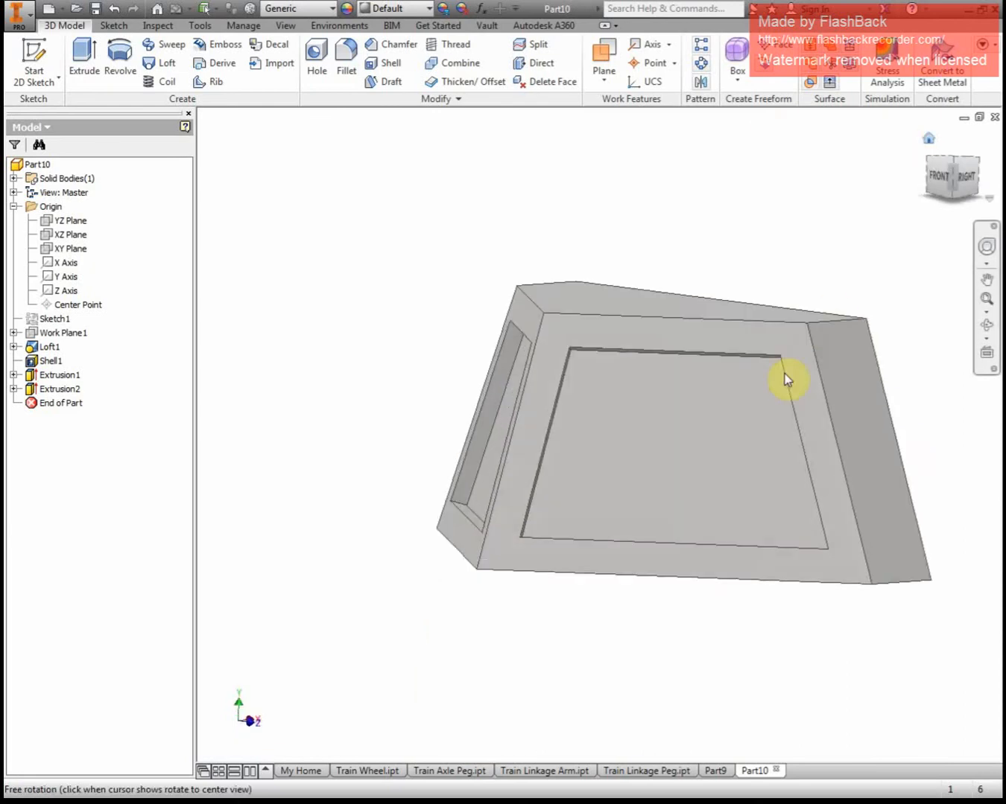
mouse_move(889, 416)
middle_mouse_down("shift")
mouse_move(613, 388)
mouse_move(668, 396)
middle_mouse_up("shift")
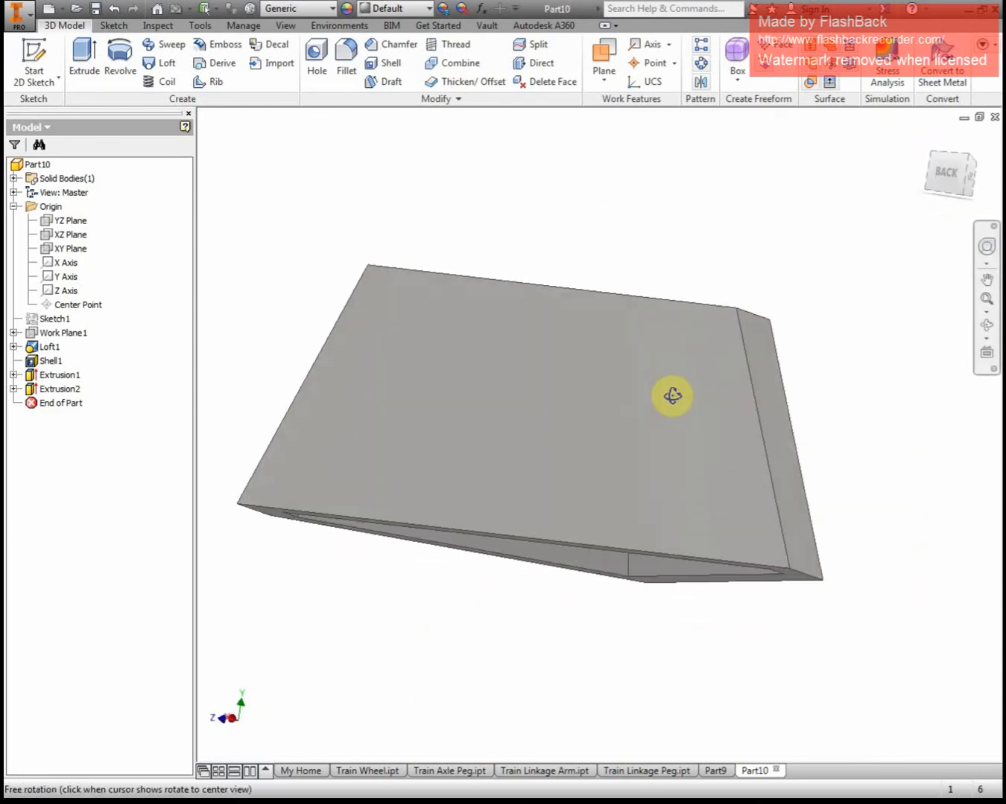
key("s")
left_click(500, 361)
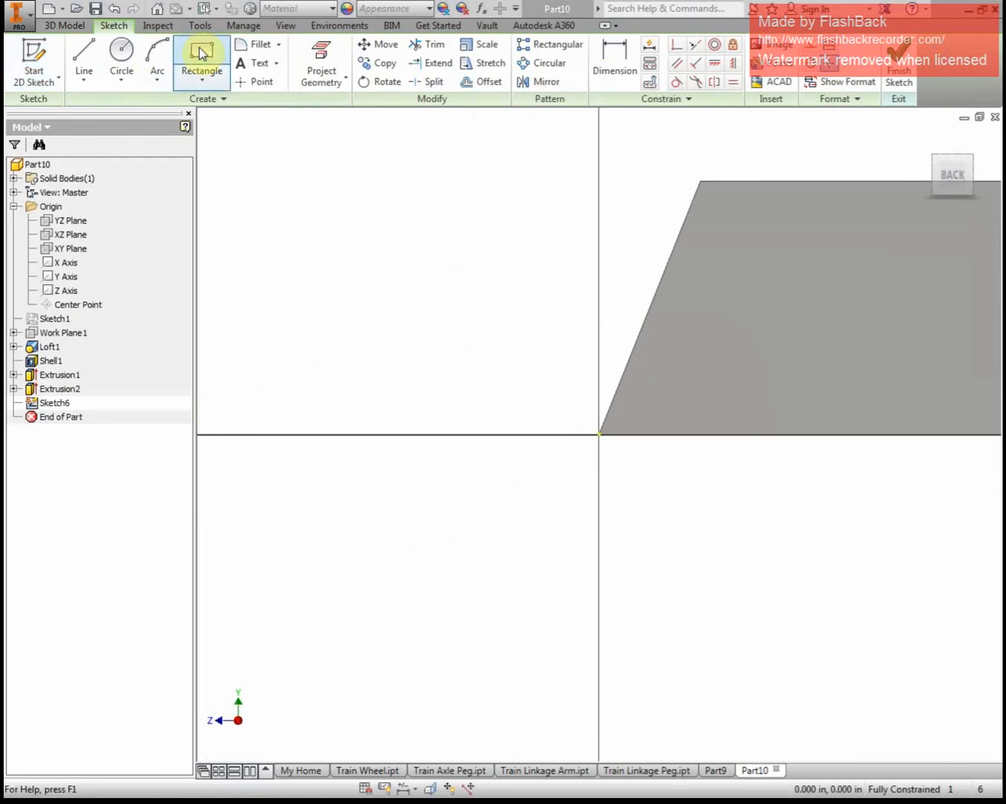
- Draw three 0.125 in diameter circles on the back face: one low on the left, one on the right and one near the top
left_click(121, 54)
middle_click_drag(465, 361, 246, 381)
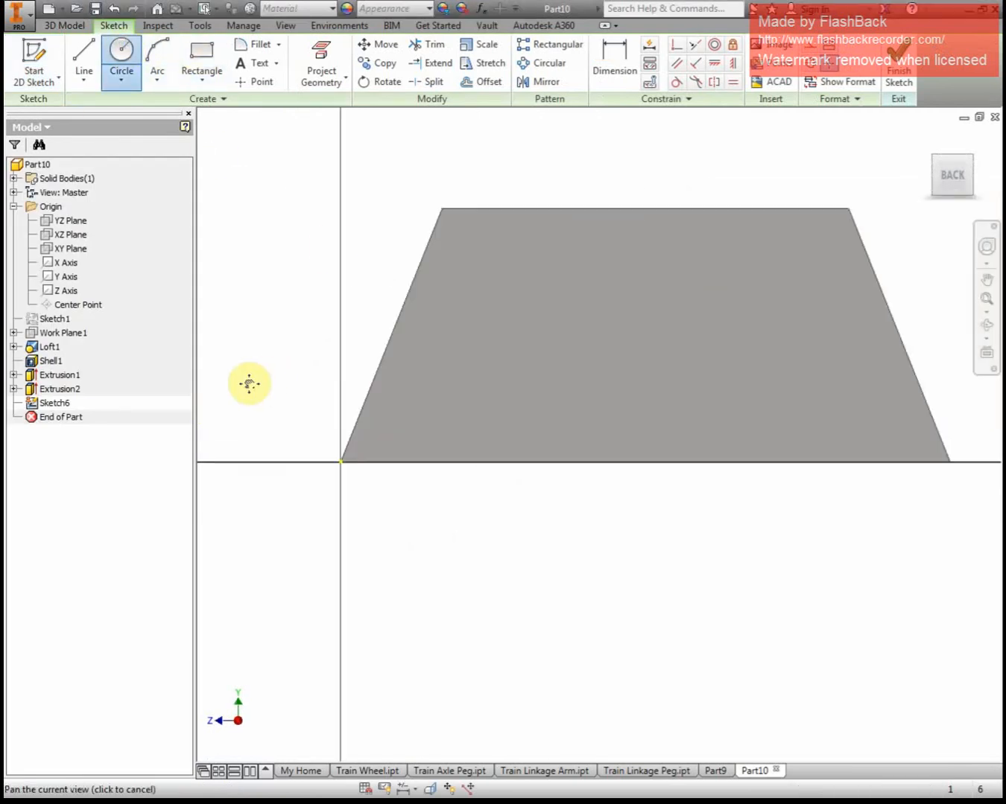
left_click(463, 406)
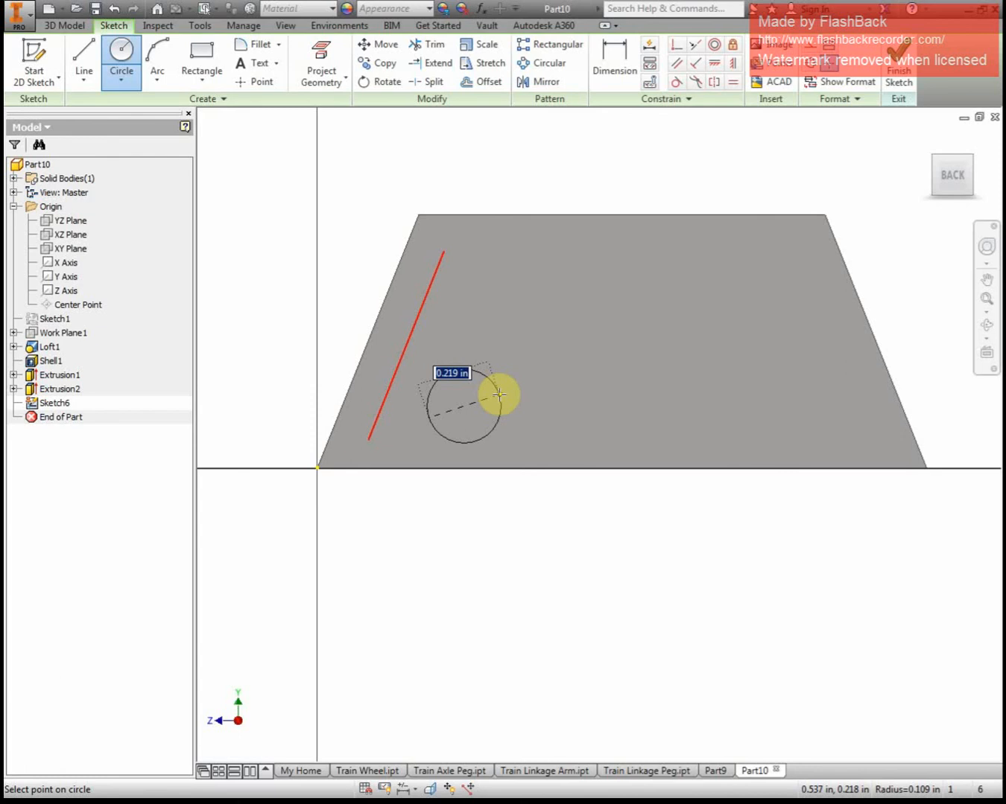
key("Return")
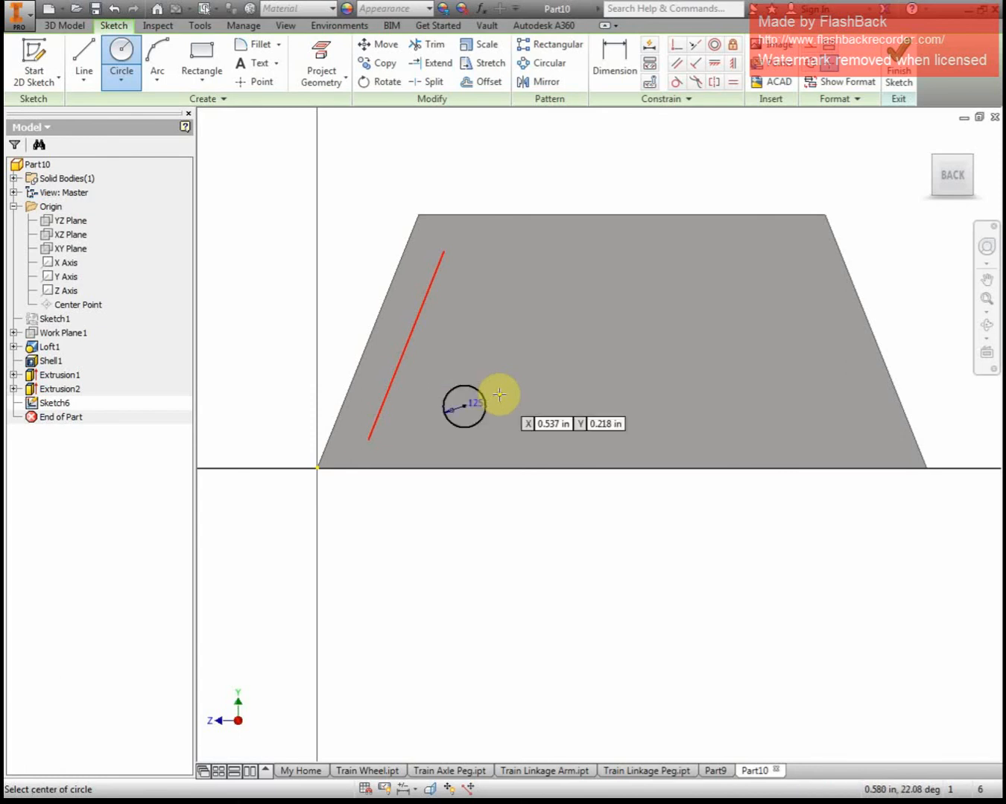
left_click(740, 368)
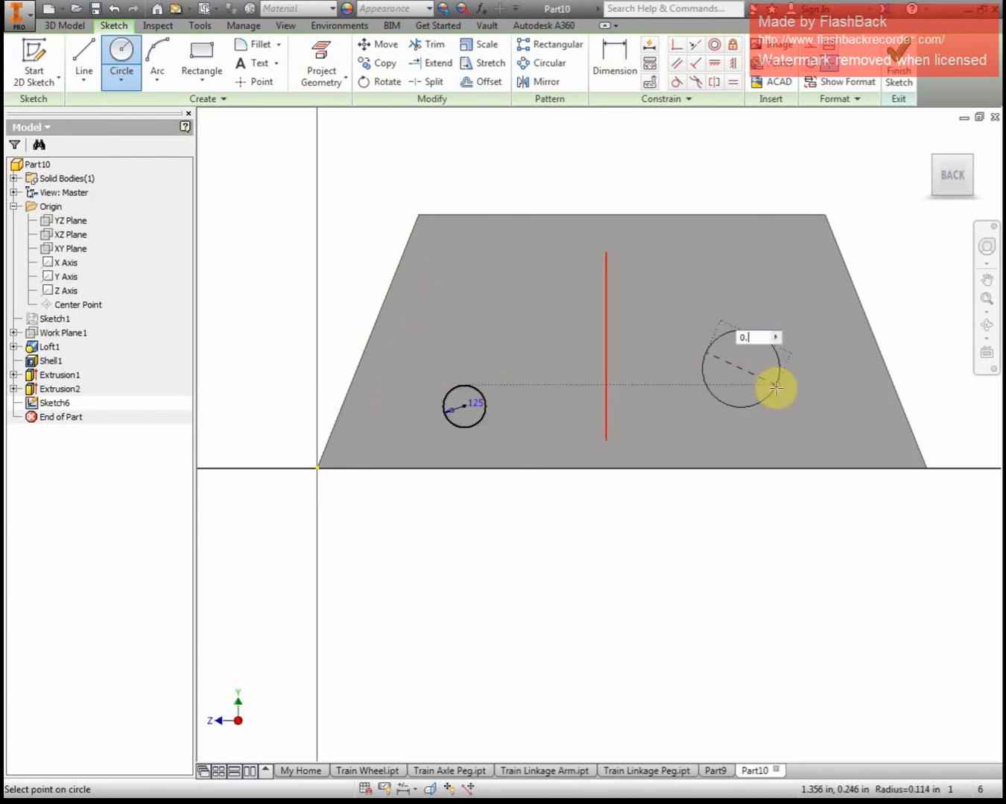
type("0.125")
key("Return")
left_click(659, 268)
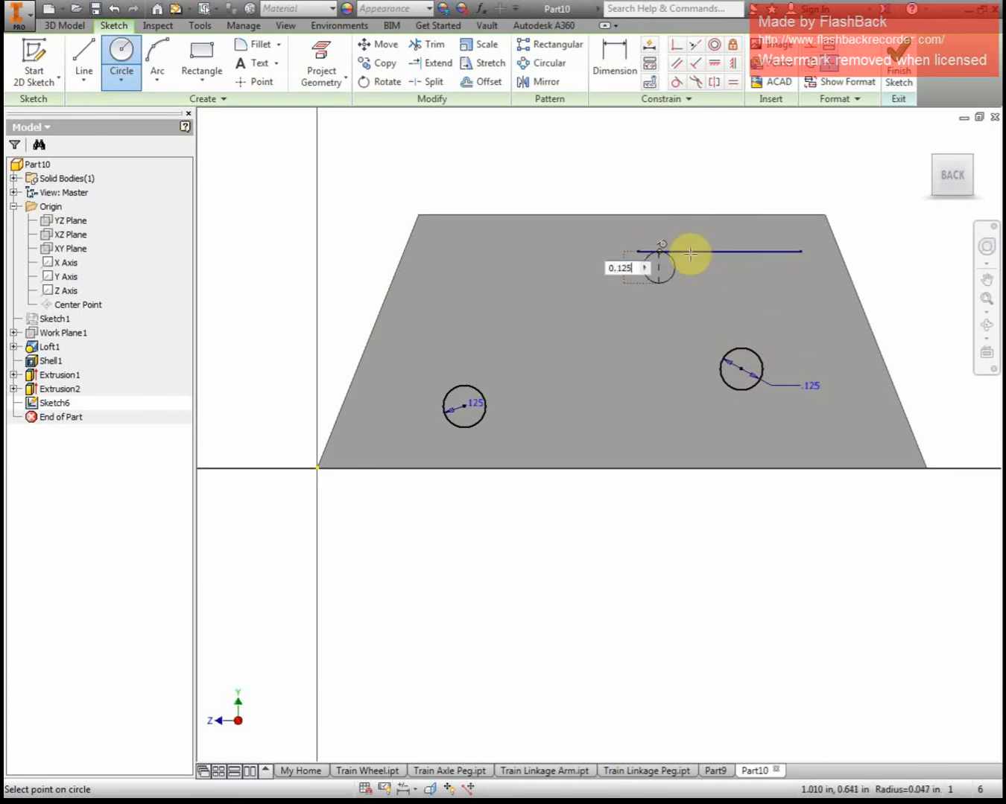
key("Return")
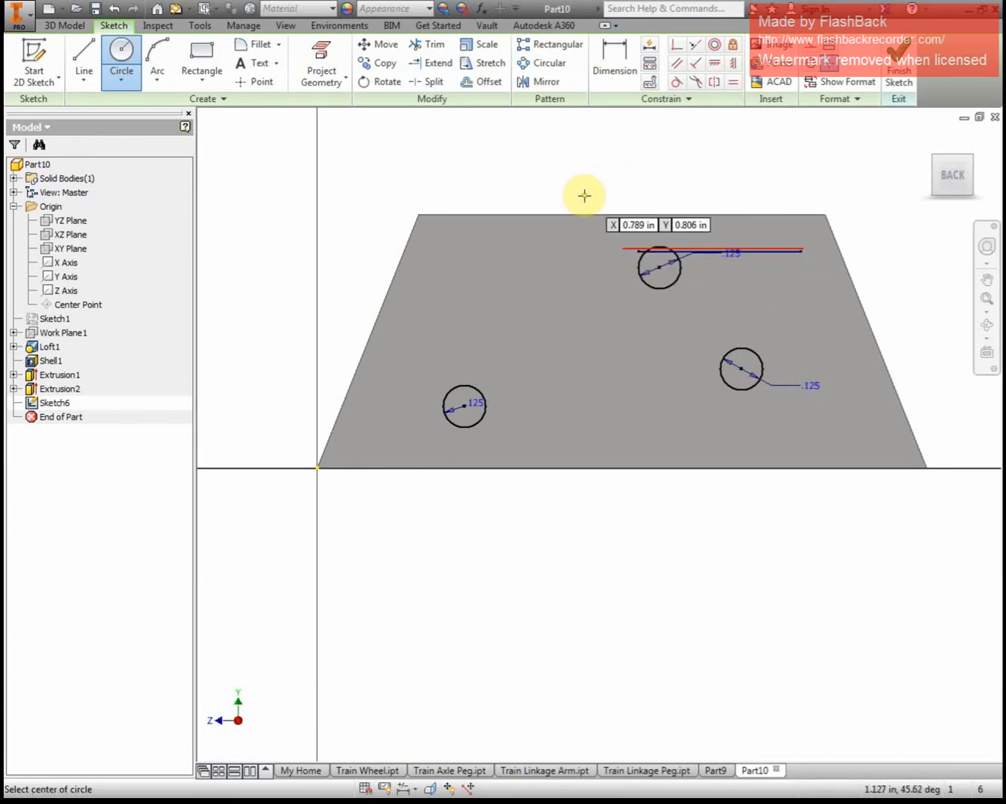
- Dimension the lower-left circle's center 0.125 in above the base edge and 0.275 in horizontally from the face's lower-left corner
left_click(620, 68)
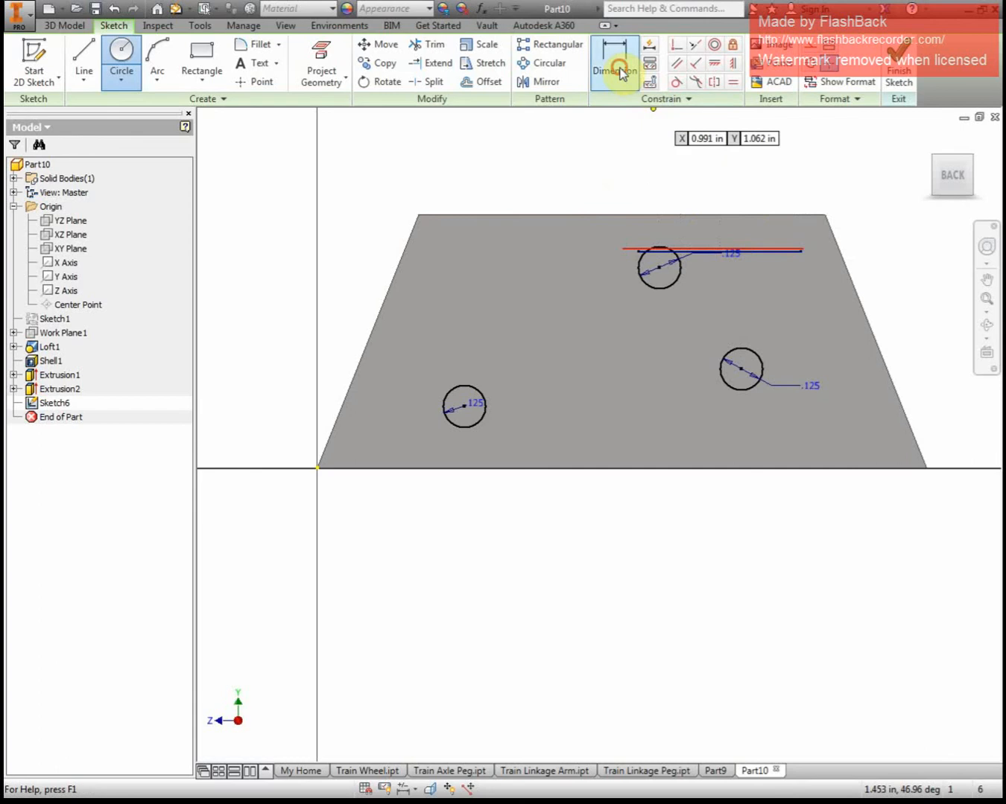
left_click(474, 468)
left_click(447, 409)
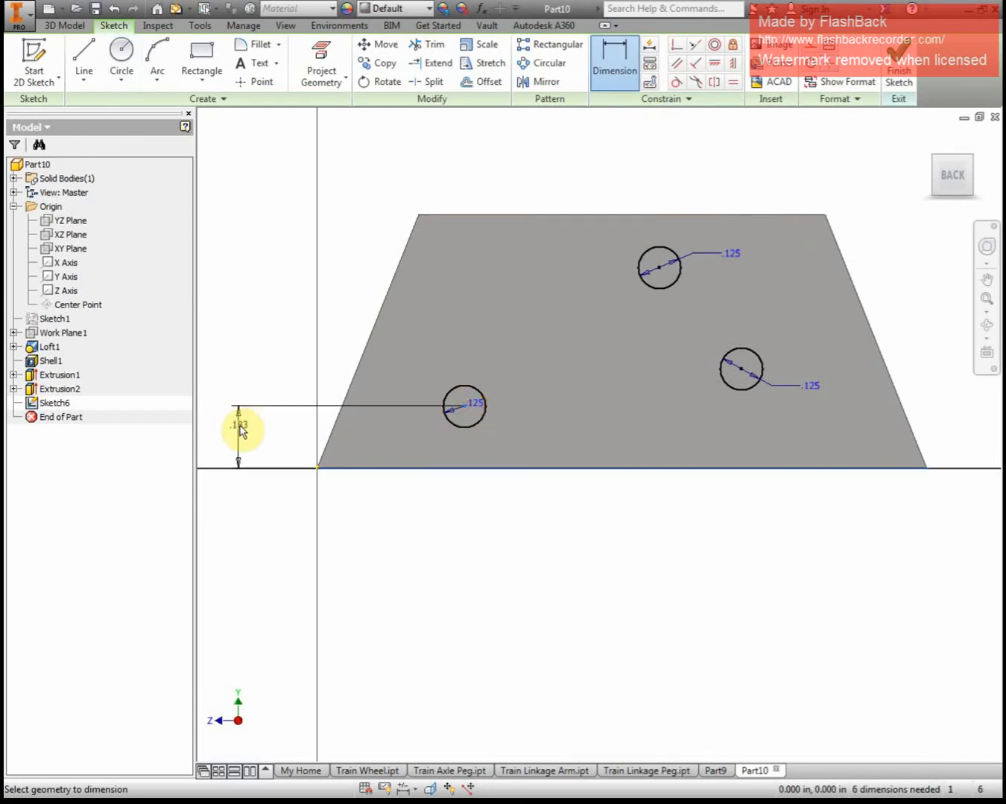
left_click(238, 429)
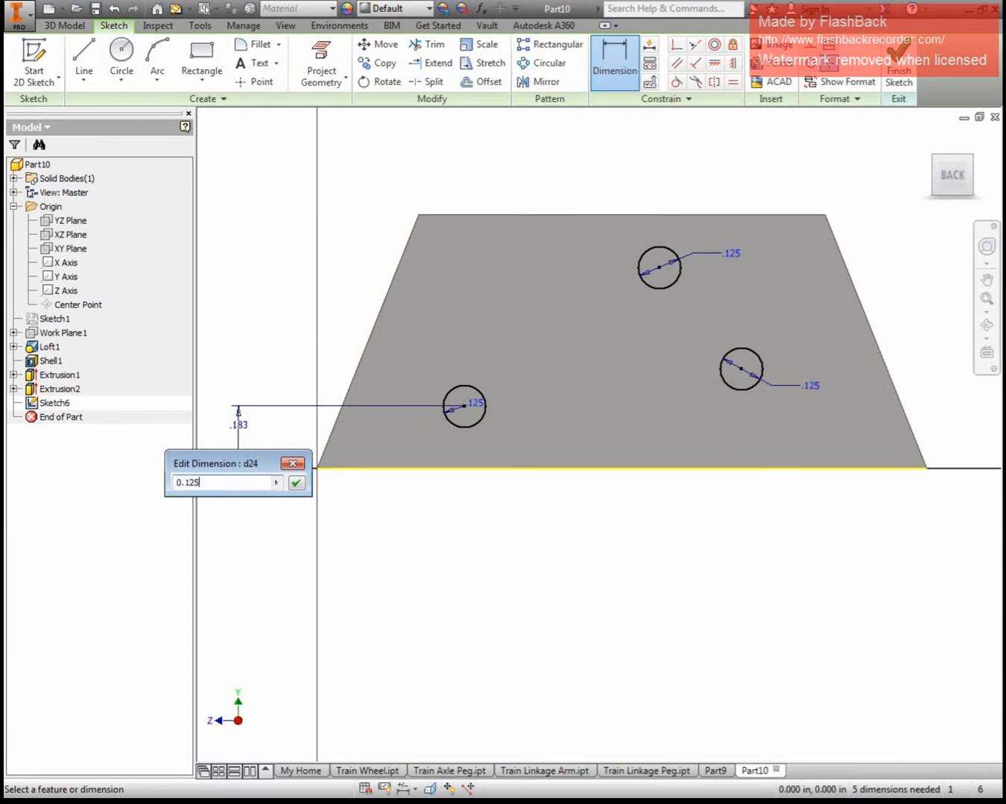
key("Return")
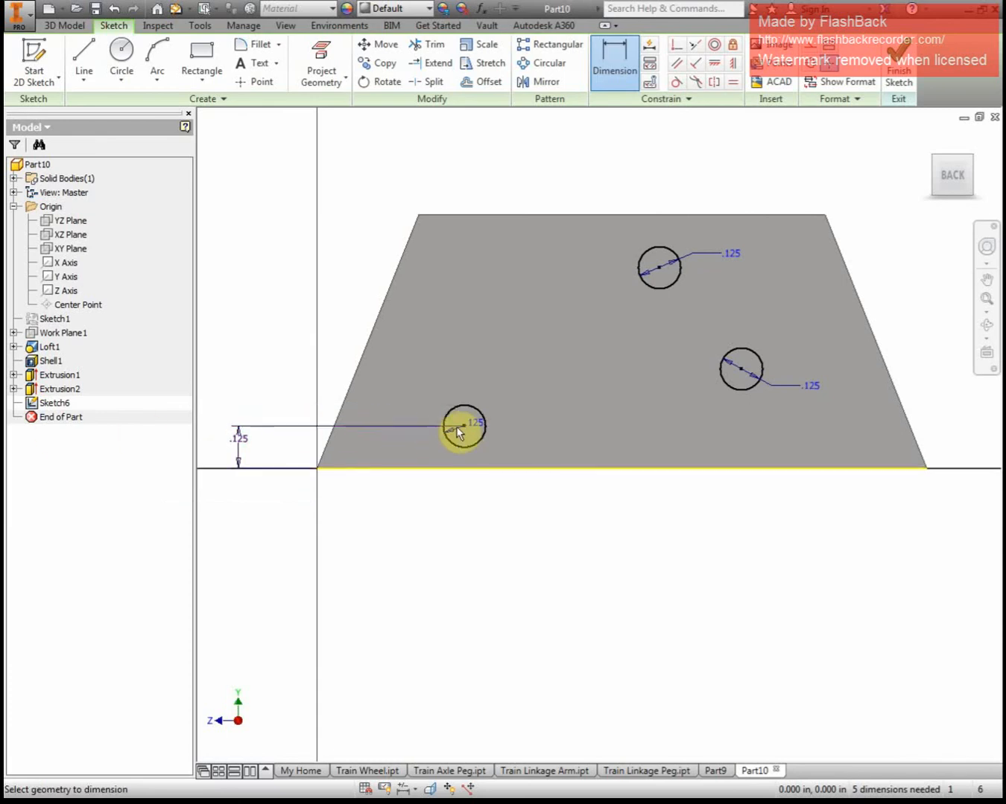
left_click(318, 468)
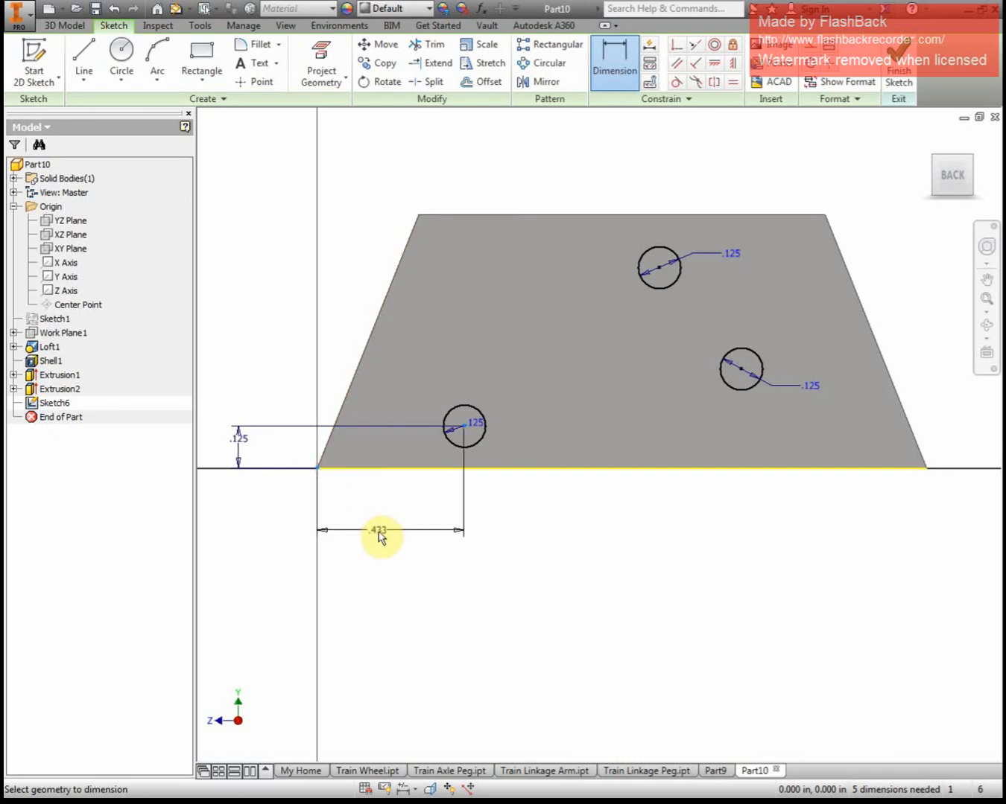
left_click(383, 524)
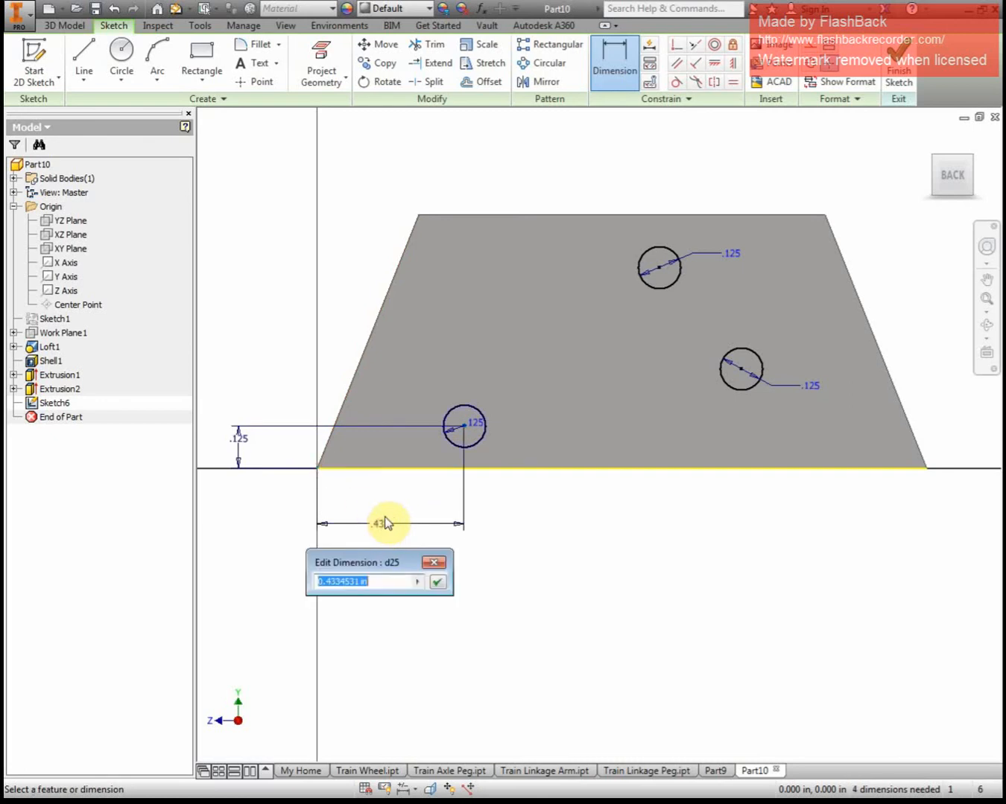
type("0.275")
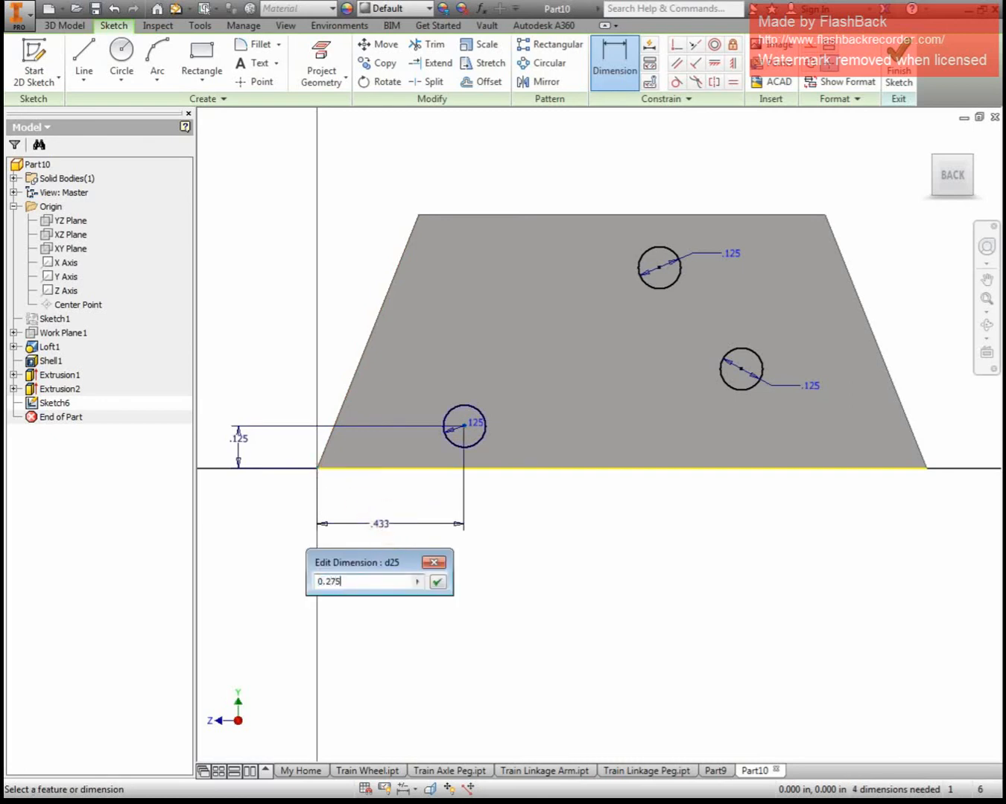
key("Return")
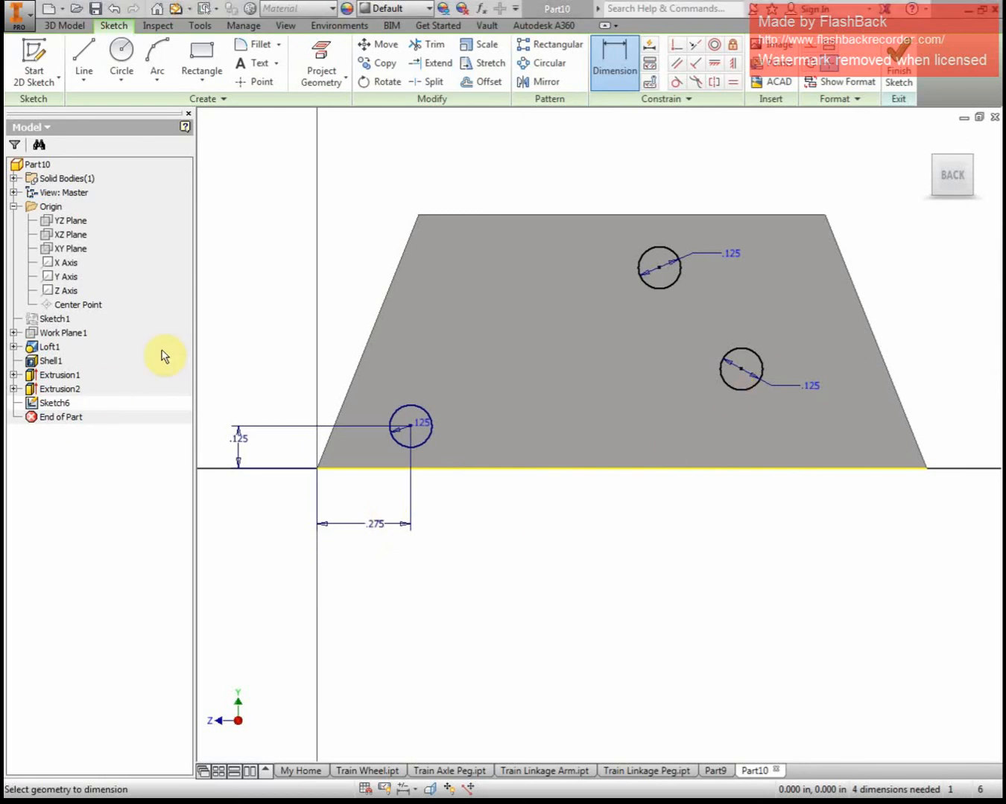
- Set the horizontal distance between the centers of the lower-left and right circles to 1.25 in
left_click(741, 374)
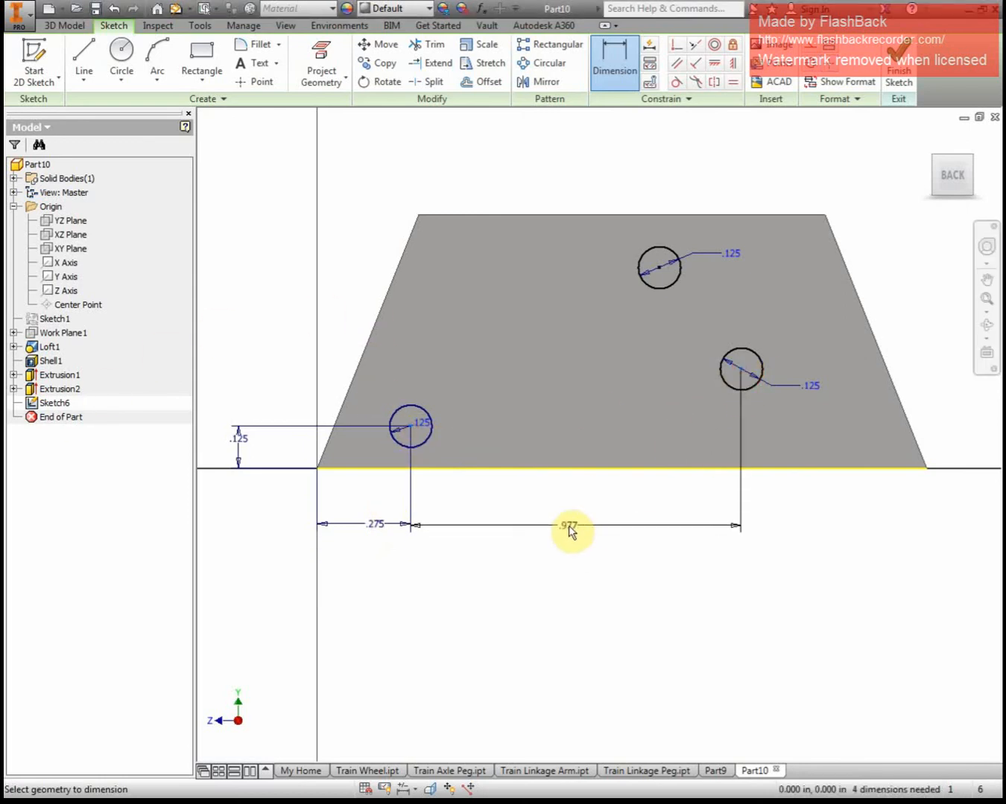
left_click(570, 526)
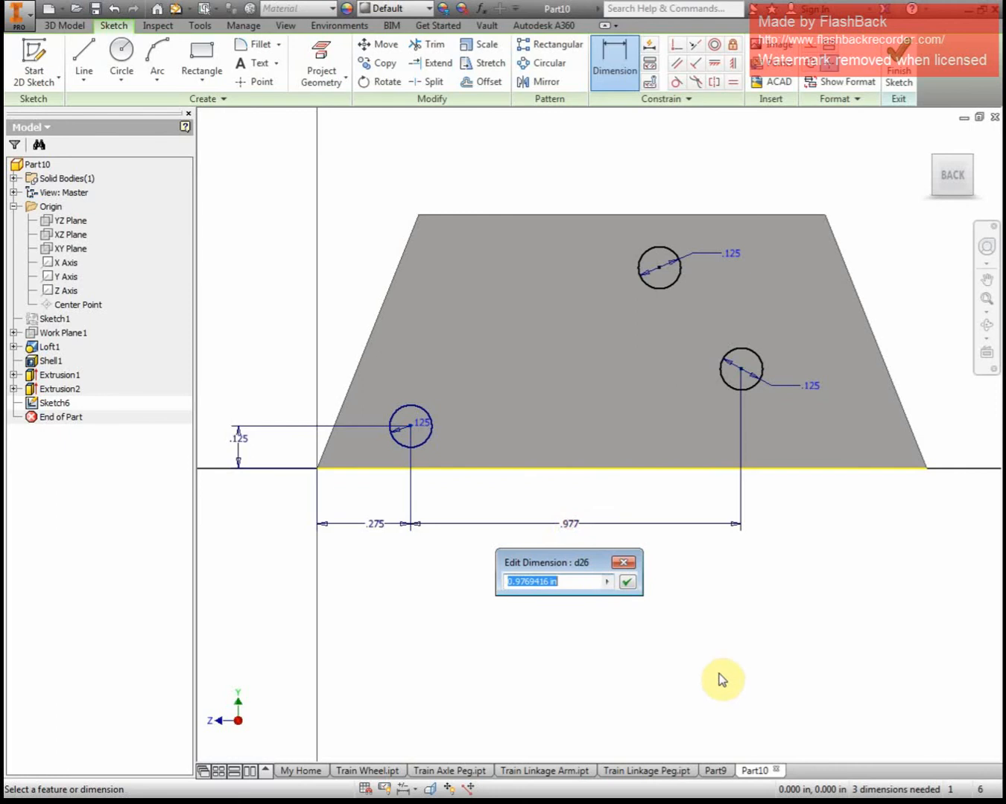
type("1.25")
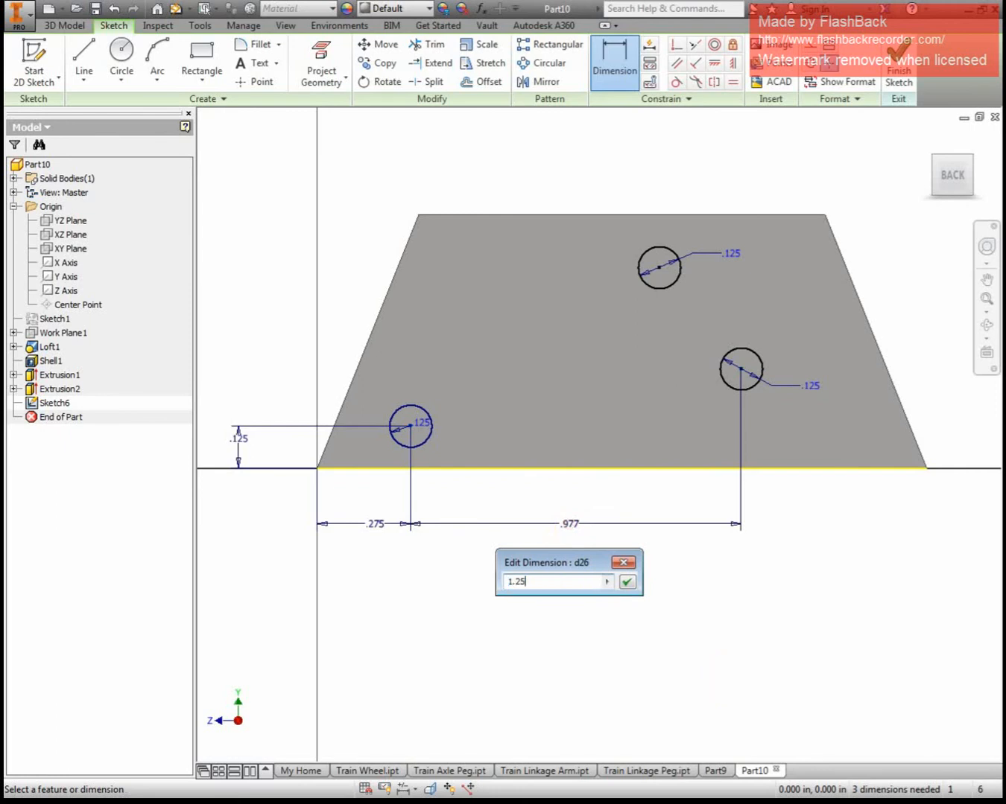
key("Return")
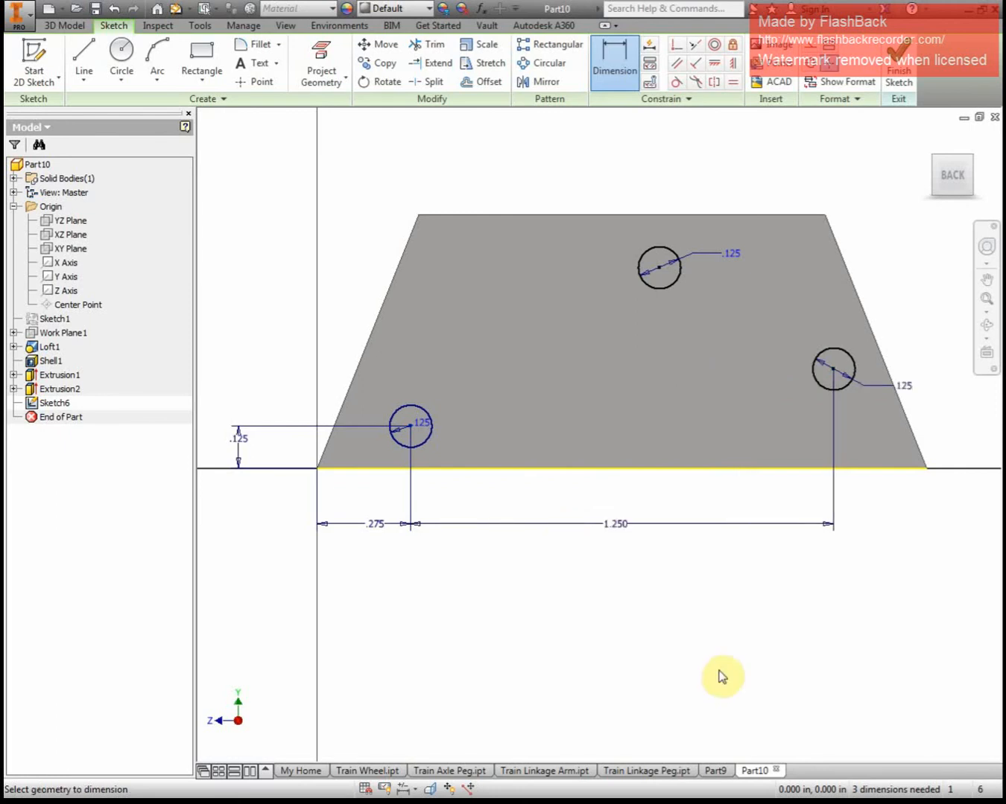
- Dimension the right circle's center 0.125 in above the back face's base edge
left_click(828, 469)
left_click(954, 443)
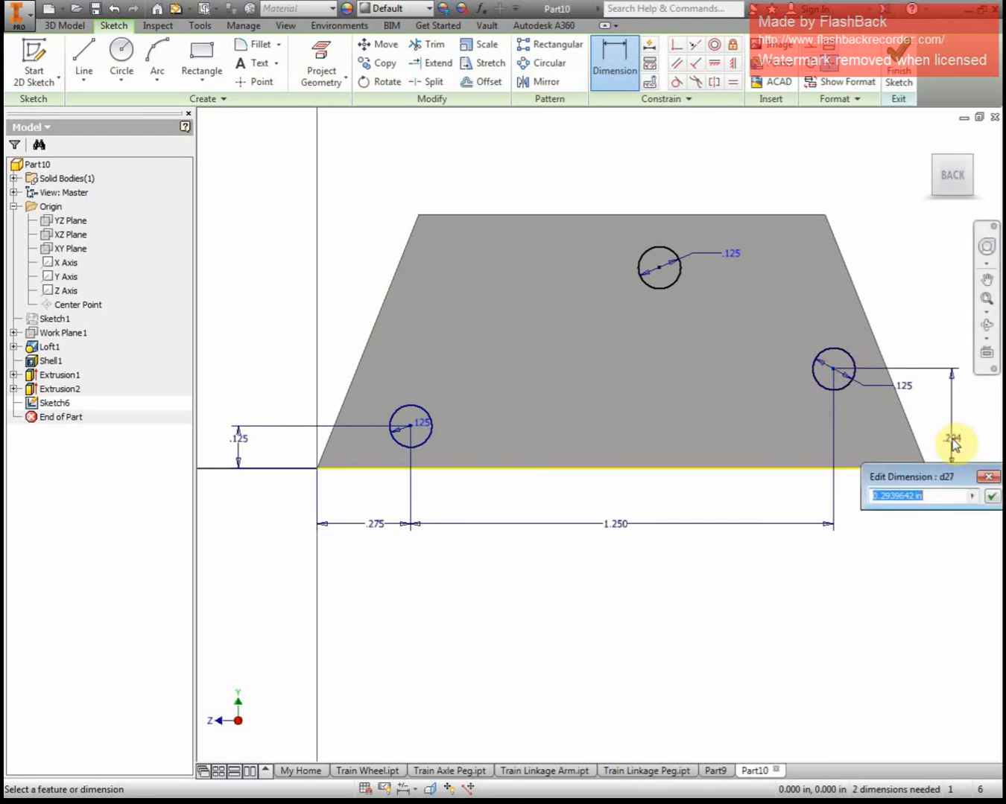
type(".125")
key("Return")
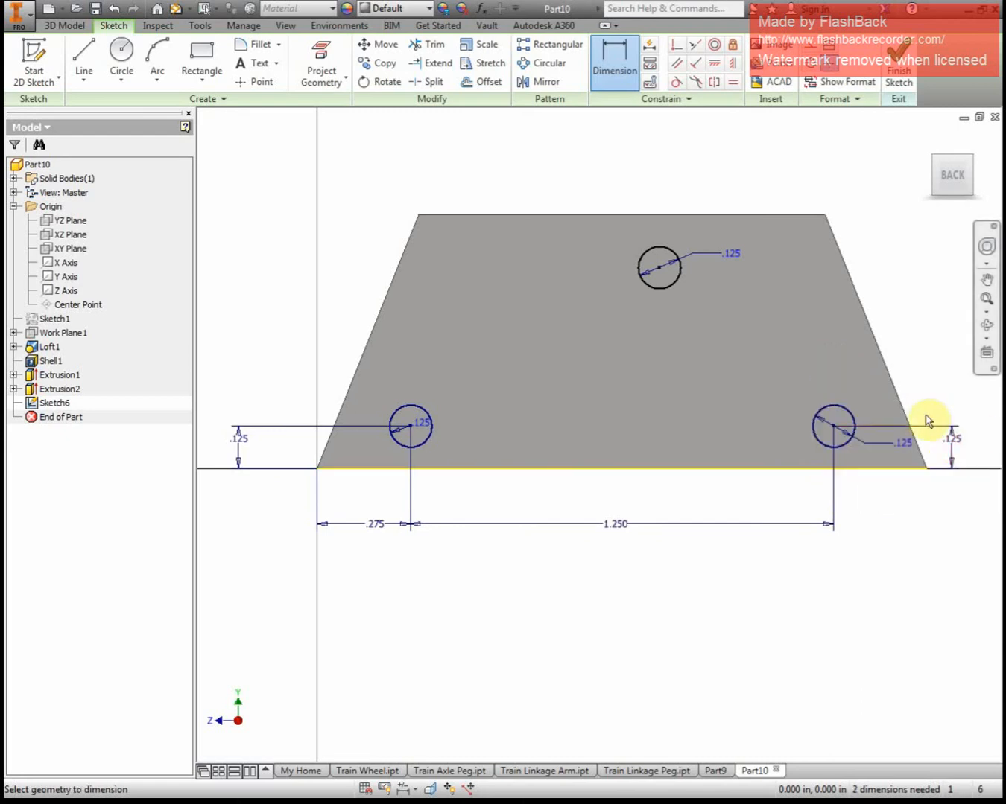
- Dimension the upper circle's center 0.625 in above the back face's base edge
left_click(661, 266)
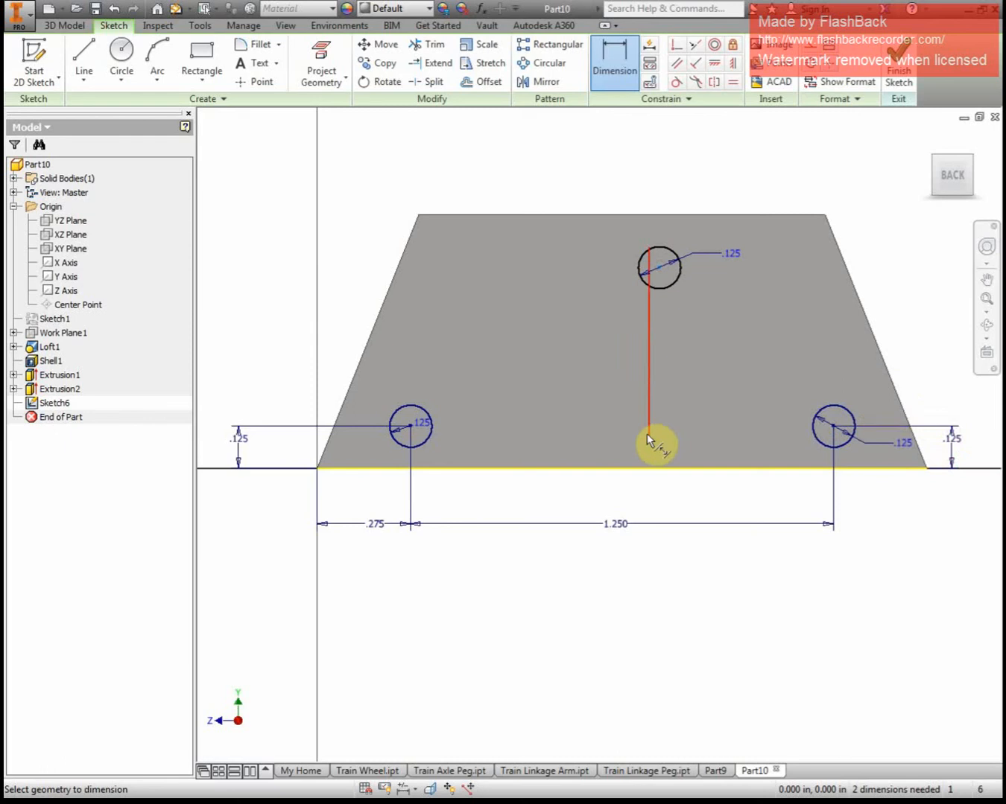
left_click(648, 469)
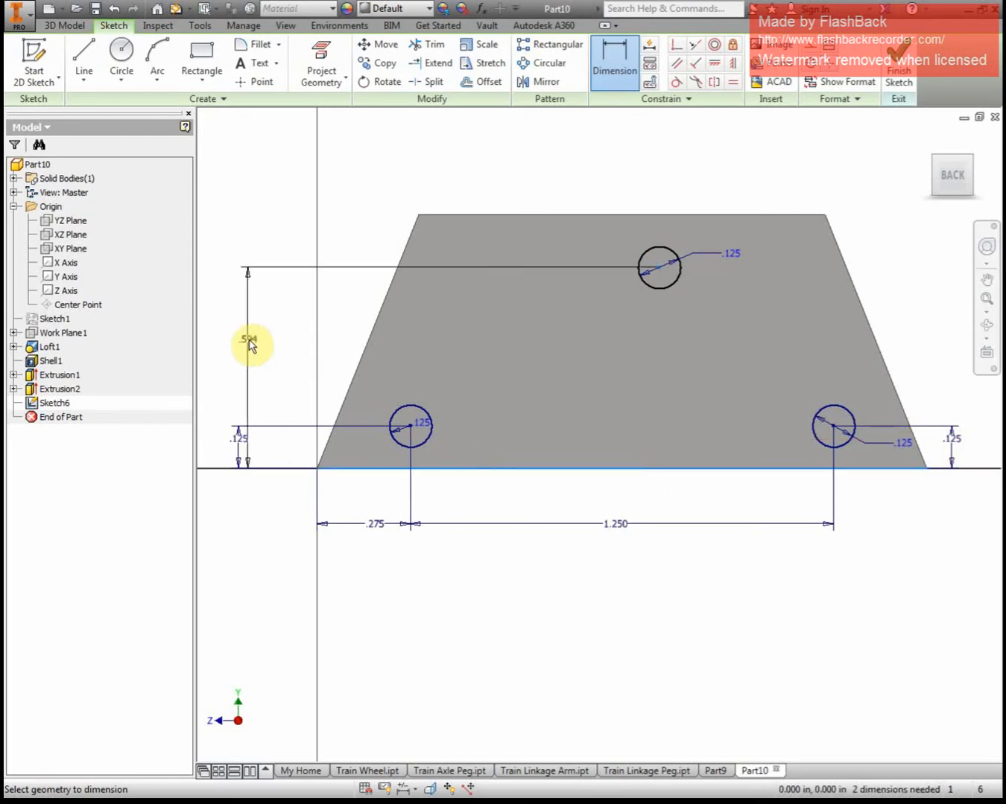
left_click(222, 354)
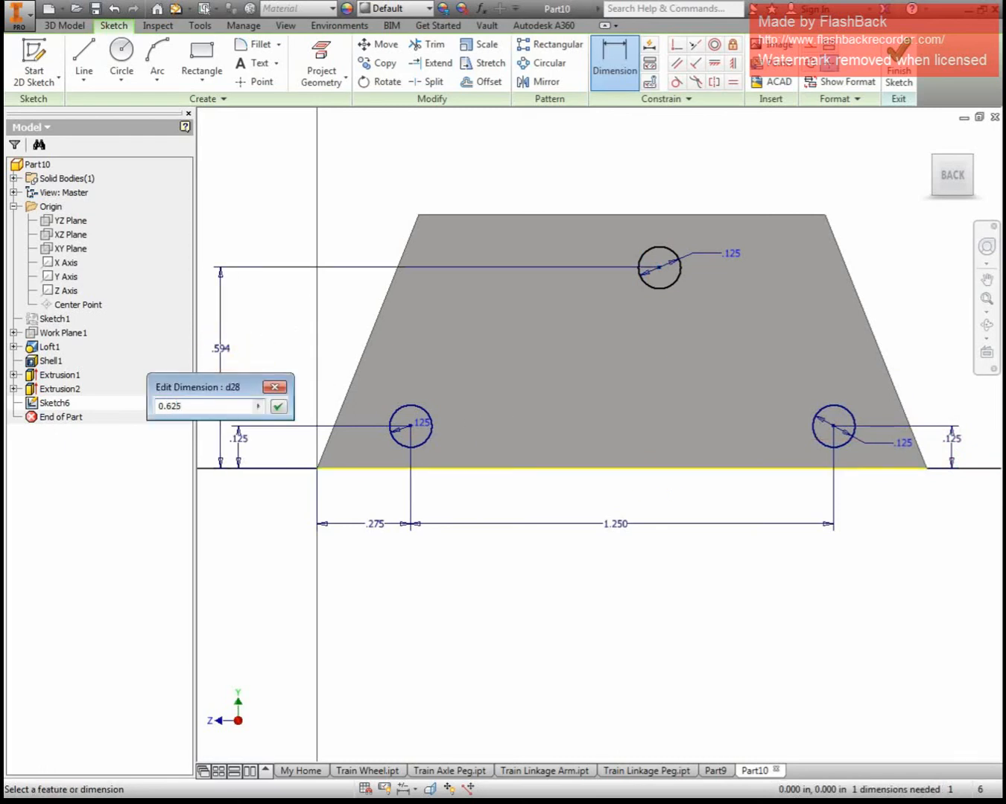
type("0.625")
key("Return")
- Check the peg spacing in the Word drawing, then set the horizontal distance between the lower-left and upper circle centers to 0.625 in
mouse_move(4, 223)
left_mouse_down()
mouse_move(711, 138)
mouse_move(877, 50)
left_mouse_up()
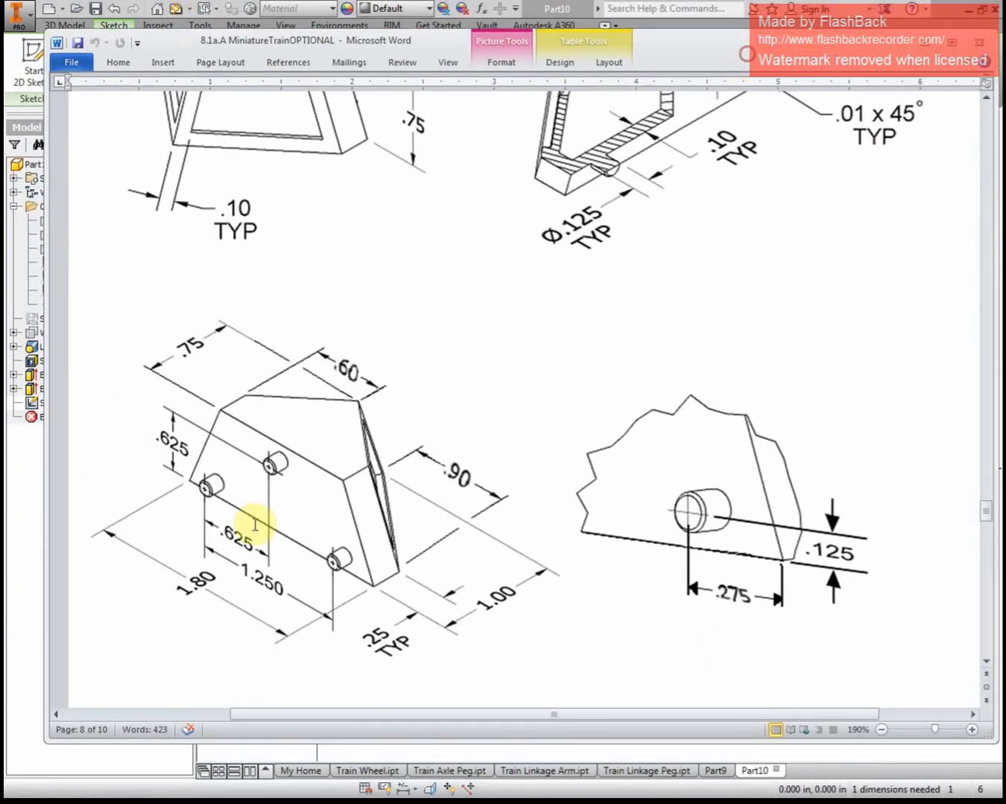
left_click(971, 731)
left_click(971, 731)
scroll(490, 511, "down", 15)
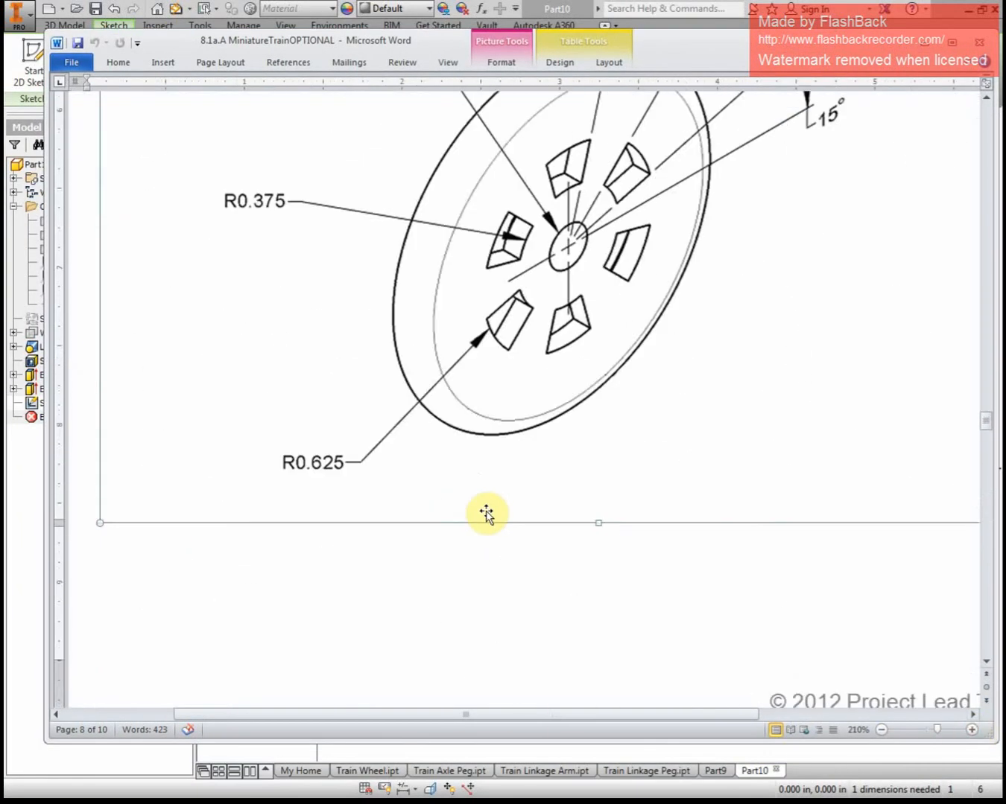
scroll(469, 540, "down", 10)
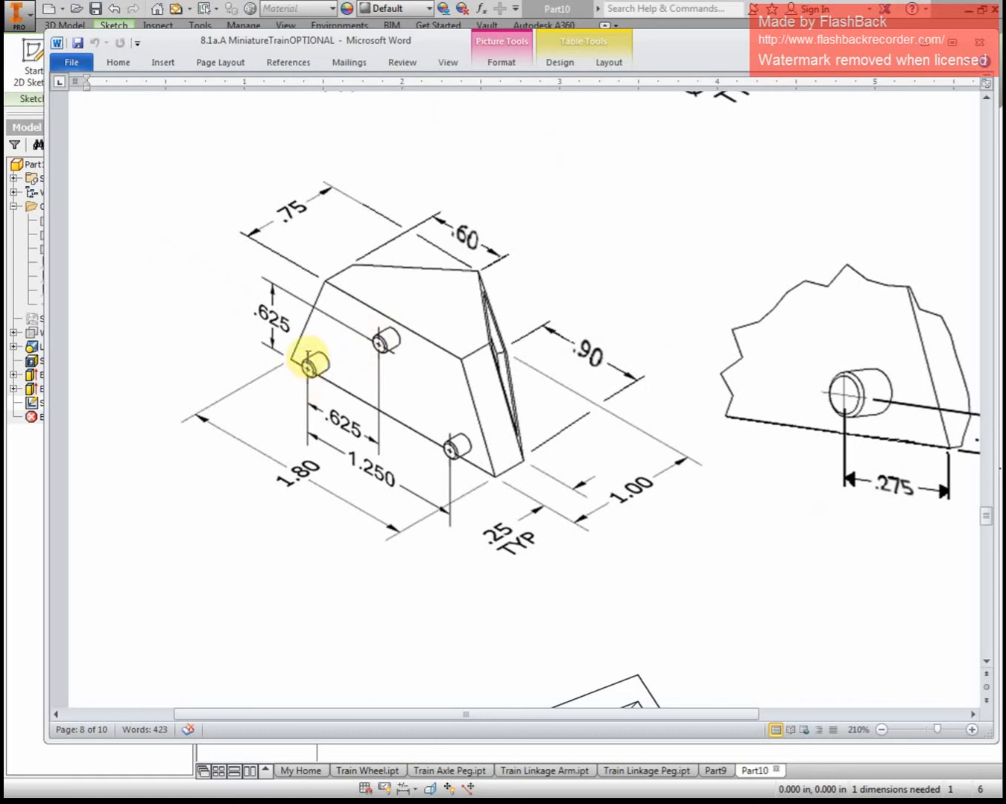
mouse_move(716, 49)
left_mouse_down()
mouse_move(643, 94)
mouse_move(2, 198)
left_mouse_up()
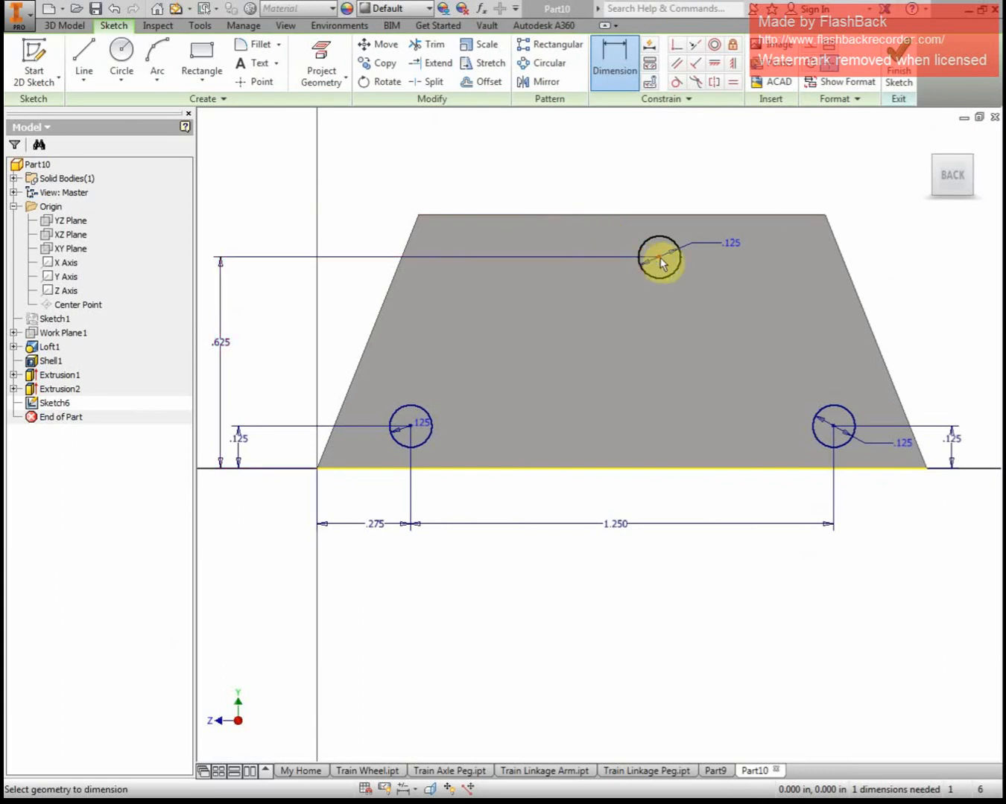
left_click(409, 427)
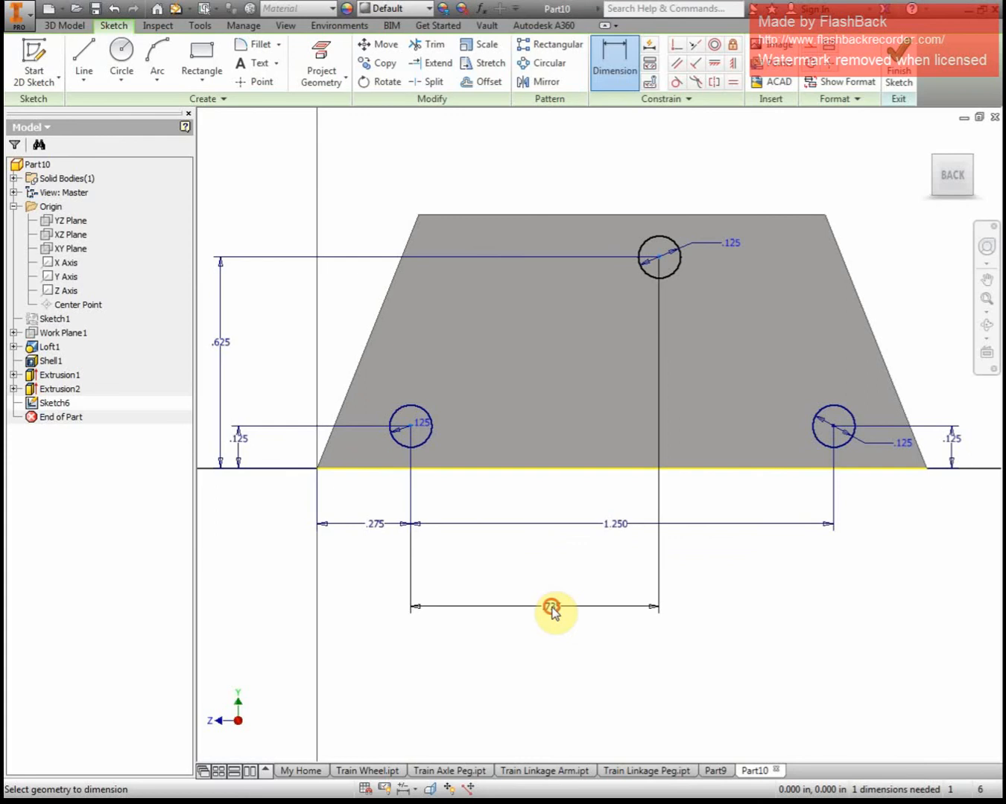
left_click(552, 608)
type("0.625")
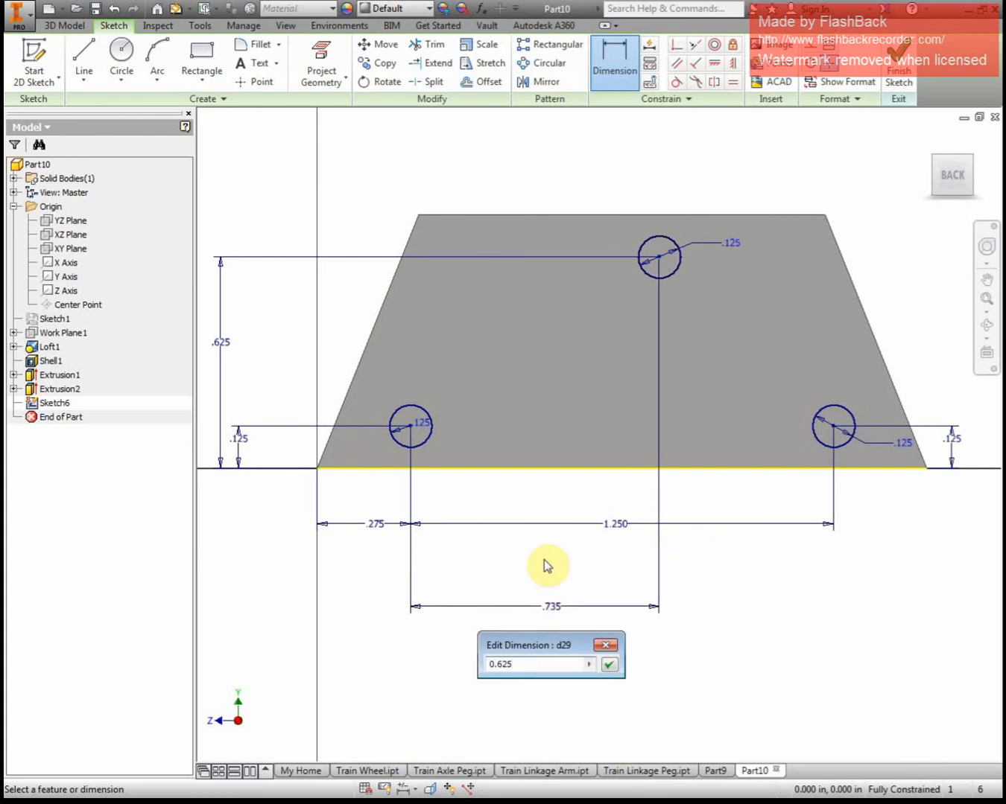
key("Return")
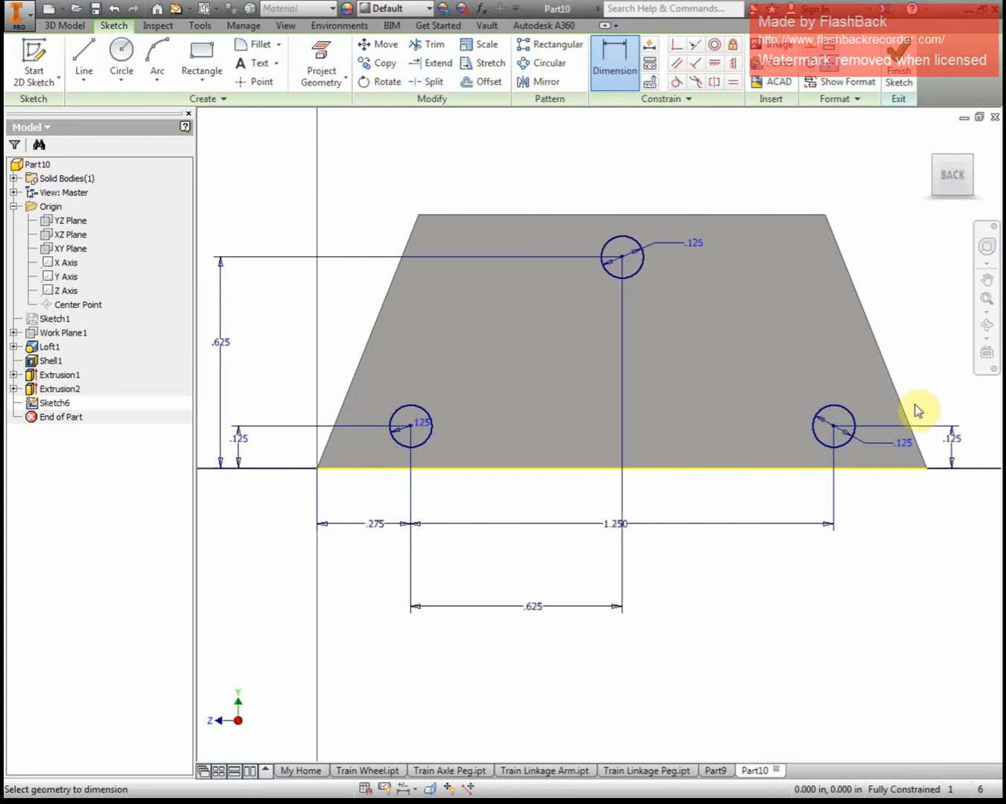
- Extrude all three circles 0.125 in outward from the back face as joined cylindrical pegs
mouse_move(870, 243)
middle_mouse_down("shift")
mouse_move(794, 224)
mouse_move(763, 311)
middle_mouse_up("shift")
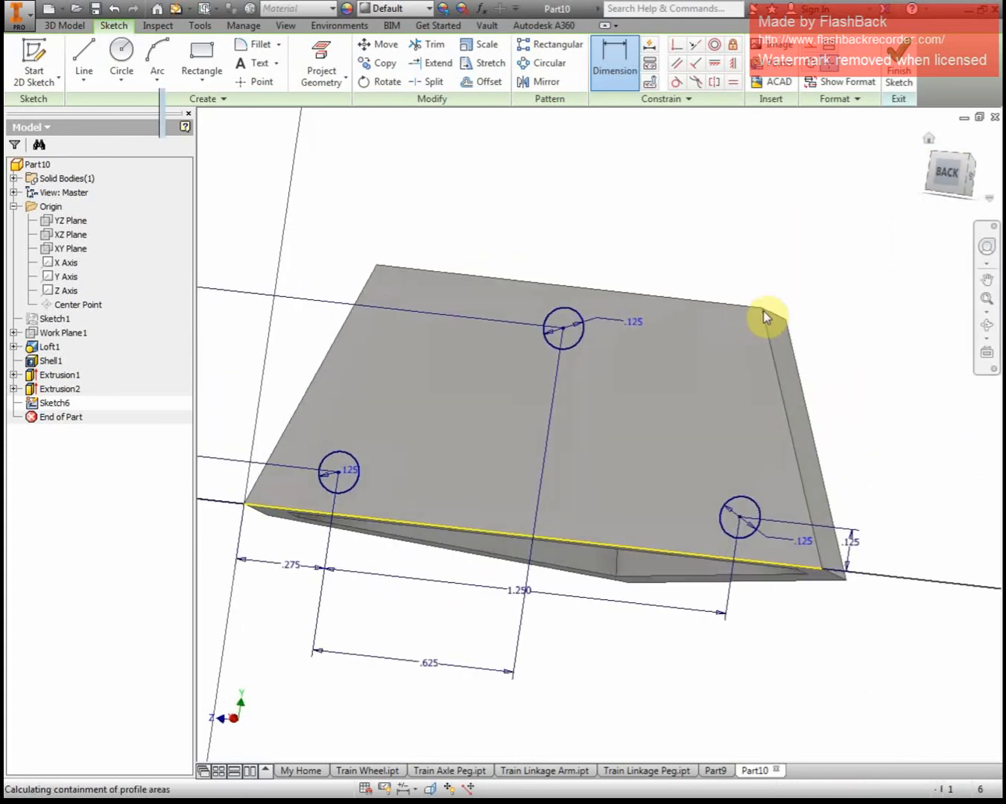
key("e")
left_click(553, 339)
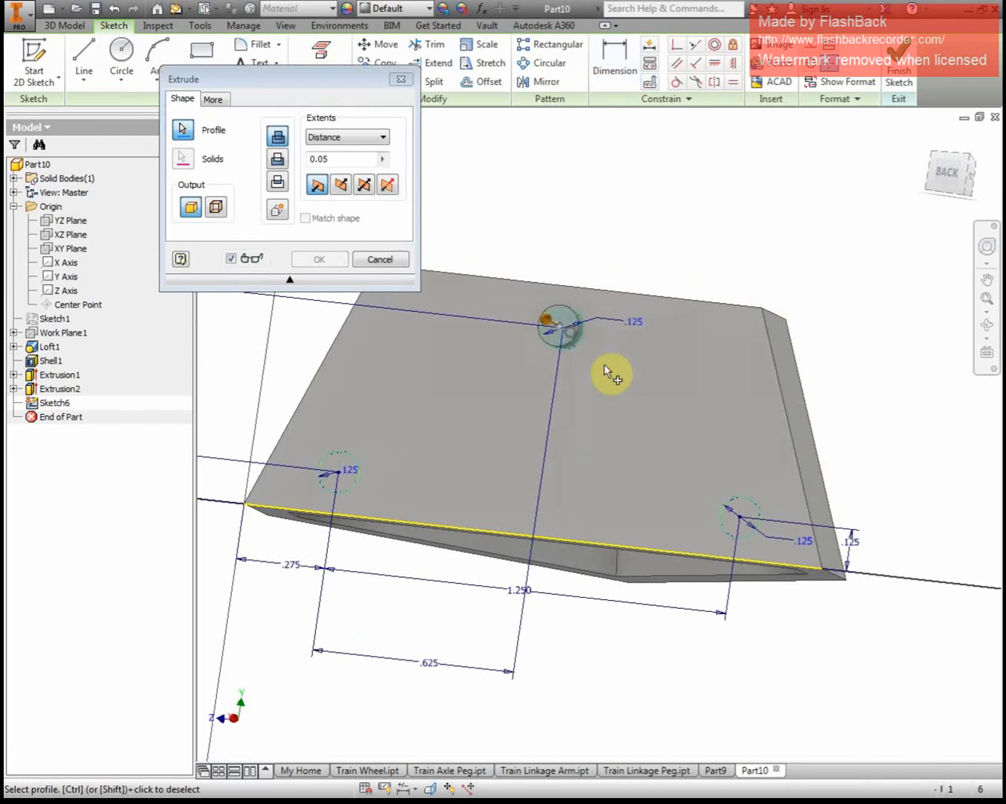
left_click(753, 535)
left_click(339, 475)
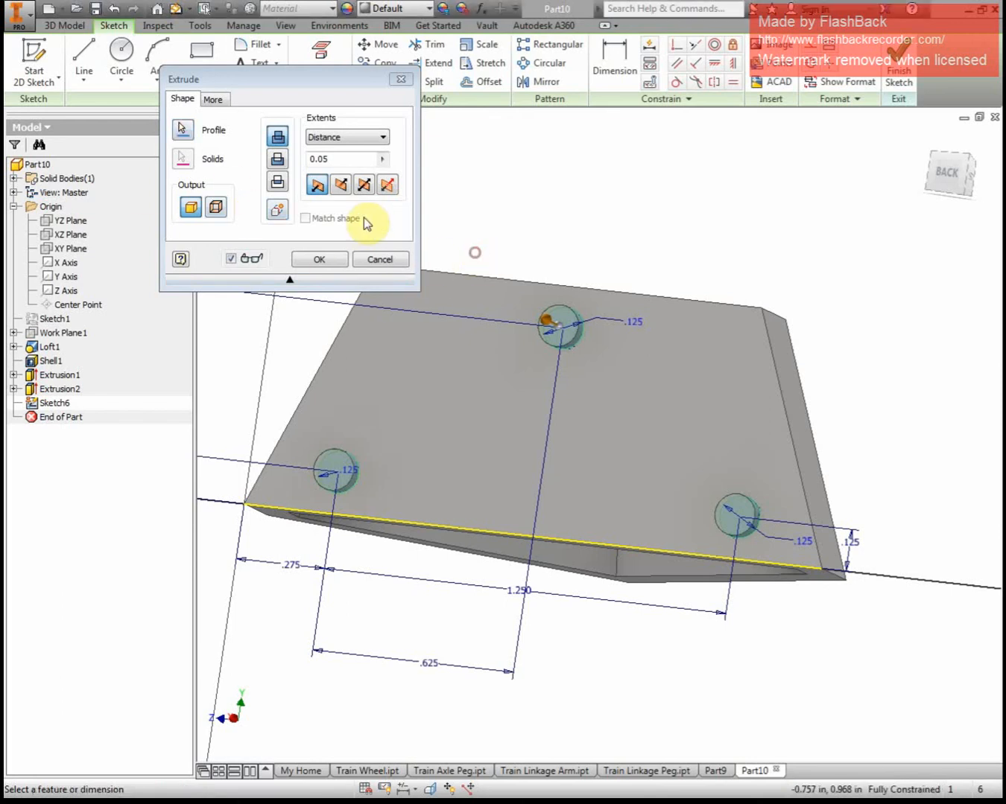
key("BackSpace")
key("BackSpace")
type("125")
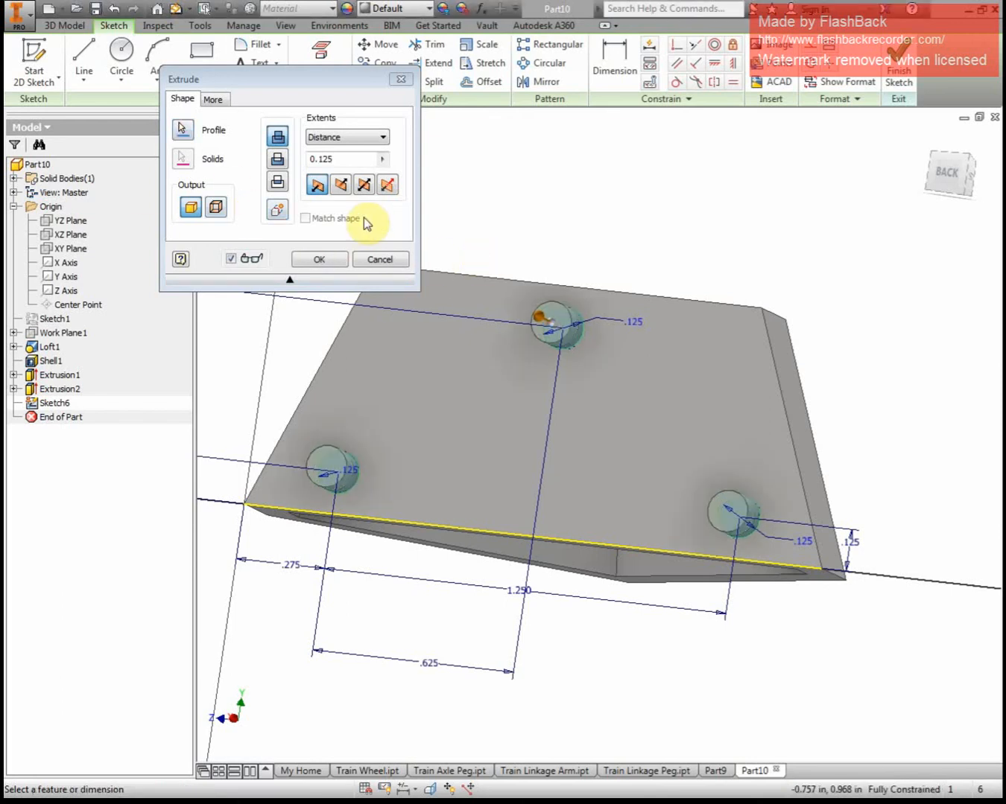
key("Return")
- Chamfer the upper peg's outer end edge by distance and angle, using 0.01 in and 45 degrees from its cylindrical face
mouse_move(838, 323)
middle_mouse_down("shift")
mouse_move(873, 295)
mouse_move(835, 319)
mouse_move(844, 321)
middle_mouse_up("shift")
left_click(409, 47)
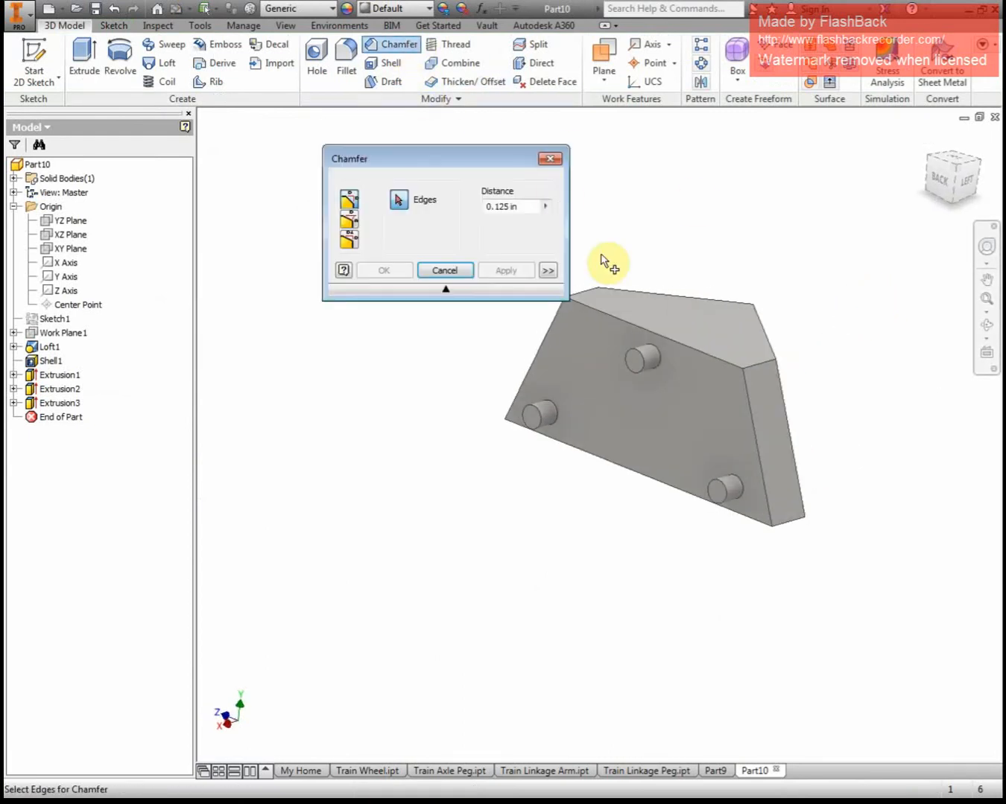
left_click(353, 223)
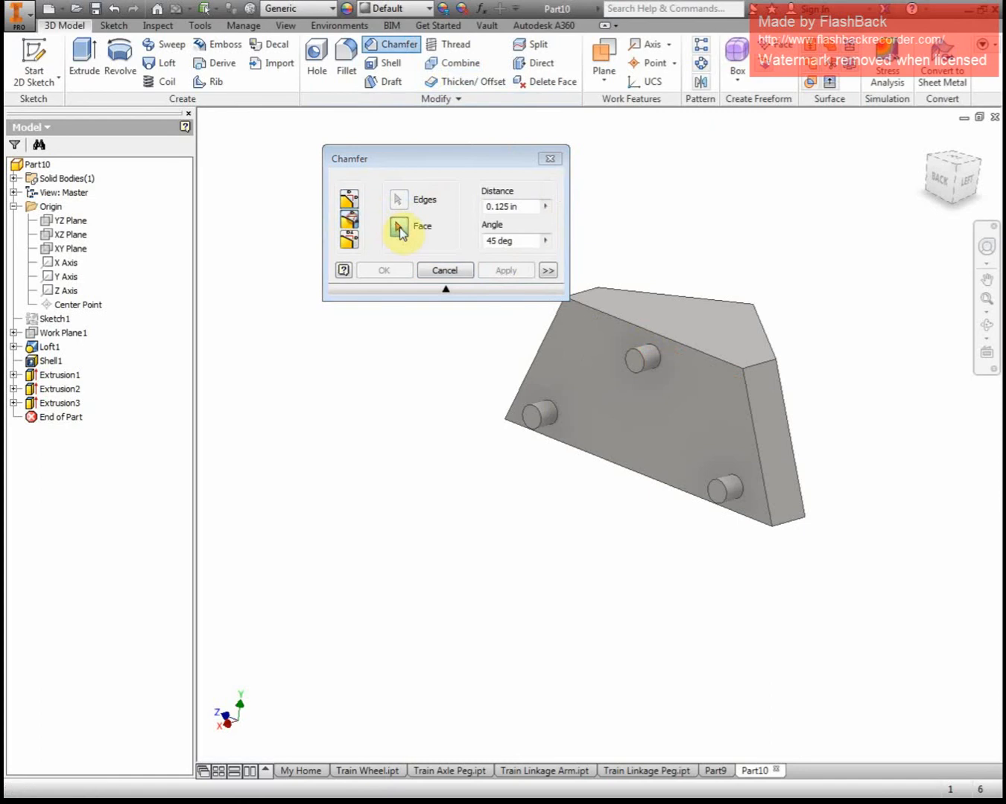
left_click(537, 206)
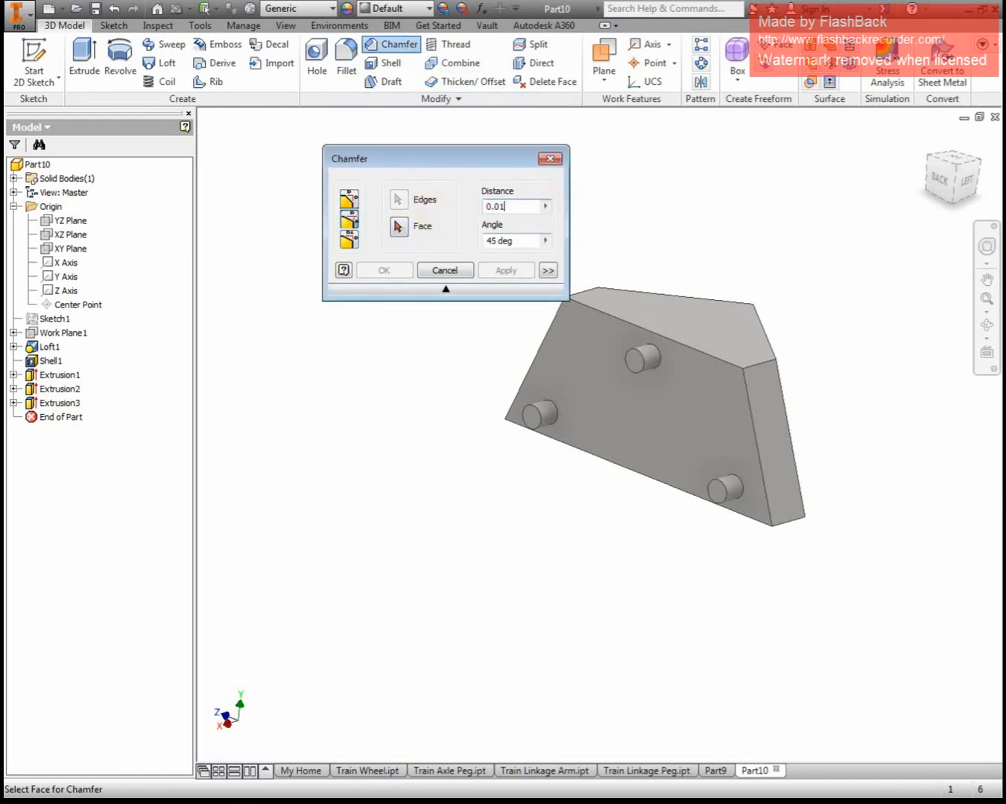
left_click(653, 357)
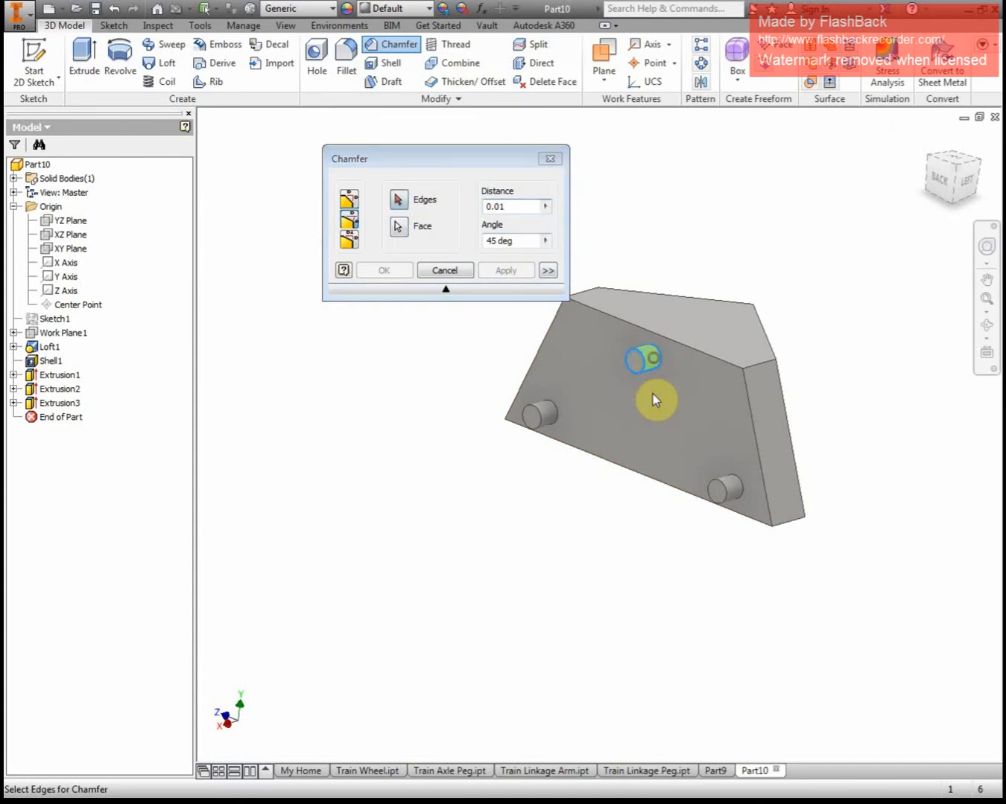
left_click(660, 381)
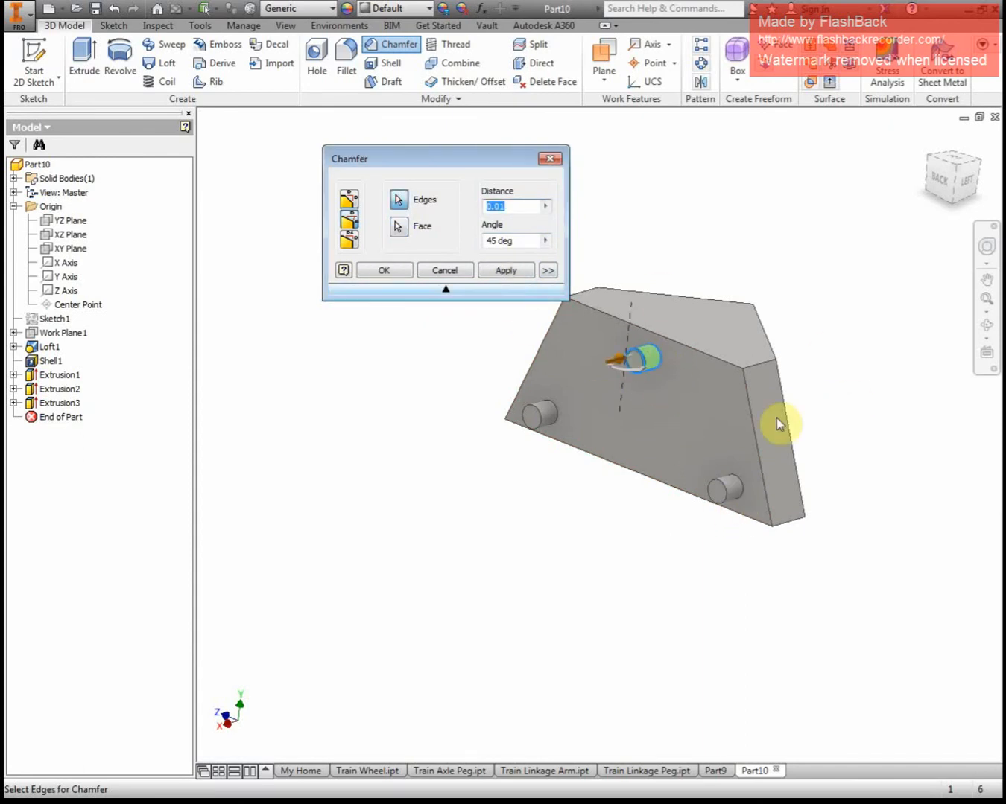
key("Return")
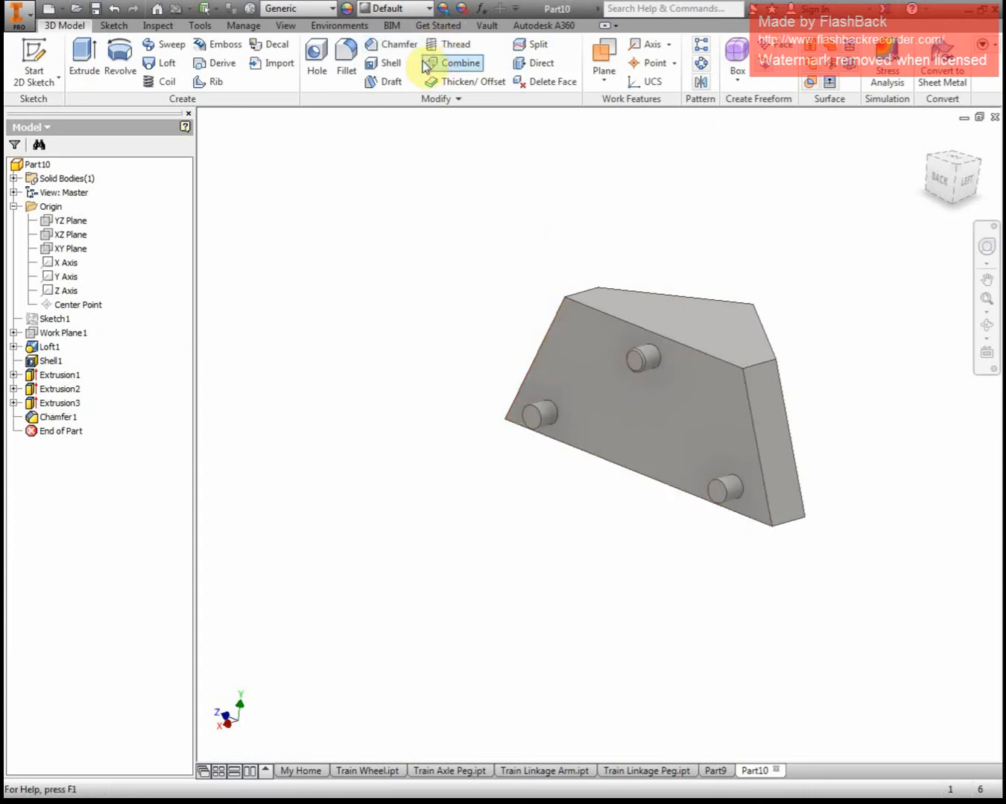
- Chamfer the outer end edges of the lower-left and lower-right pegs with the same 0.01 in distance and 45 degree angle
left_click(384, 47)
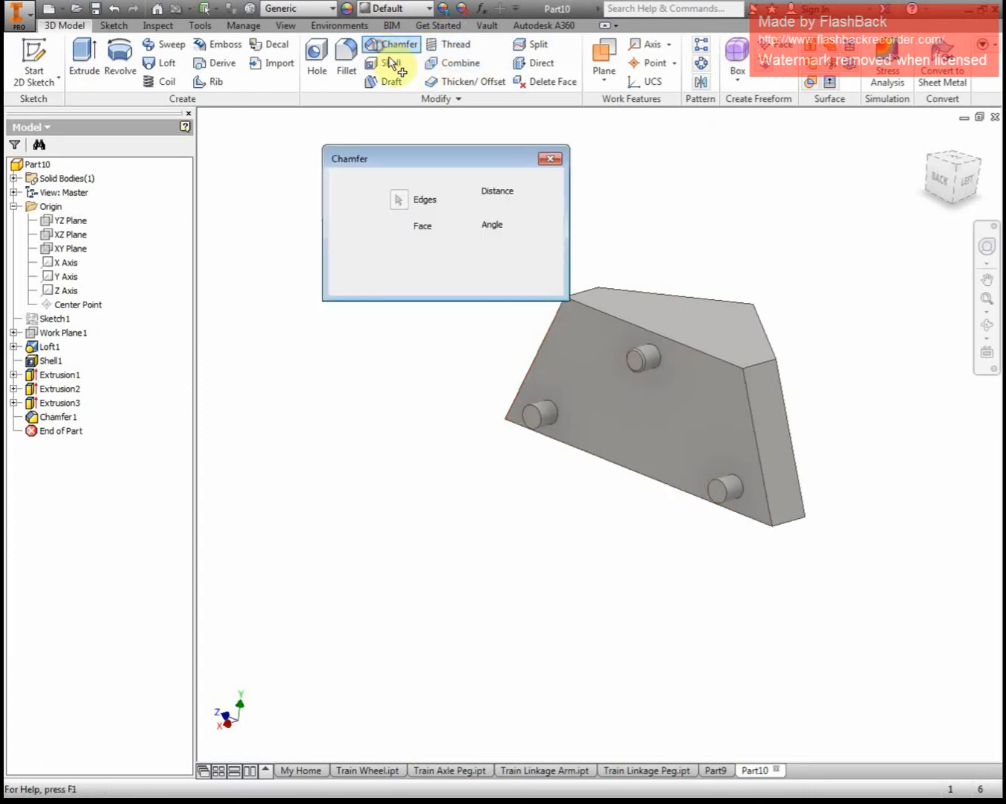
left_click(546, 418)
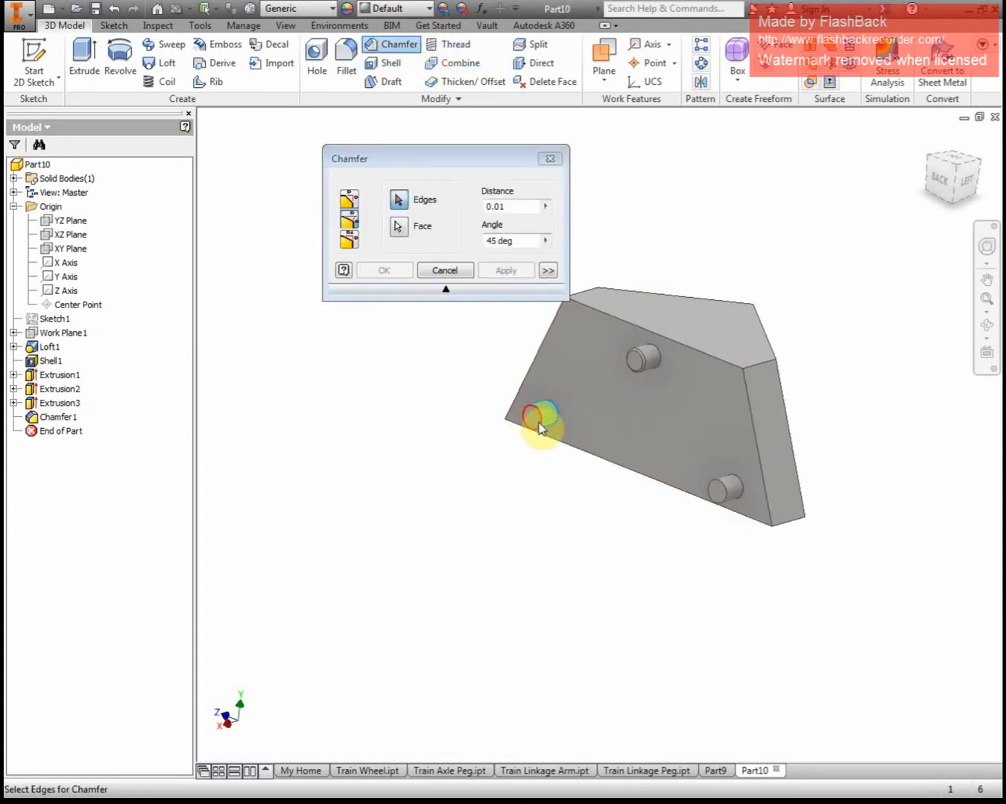
key("Return")
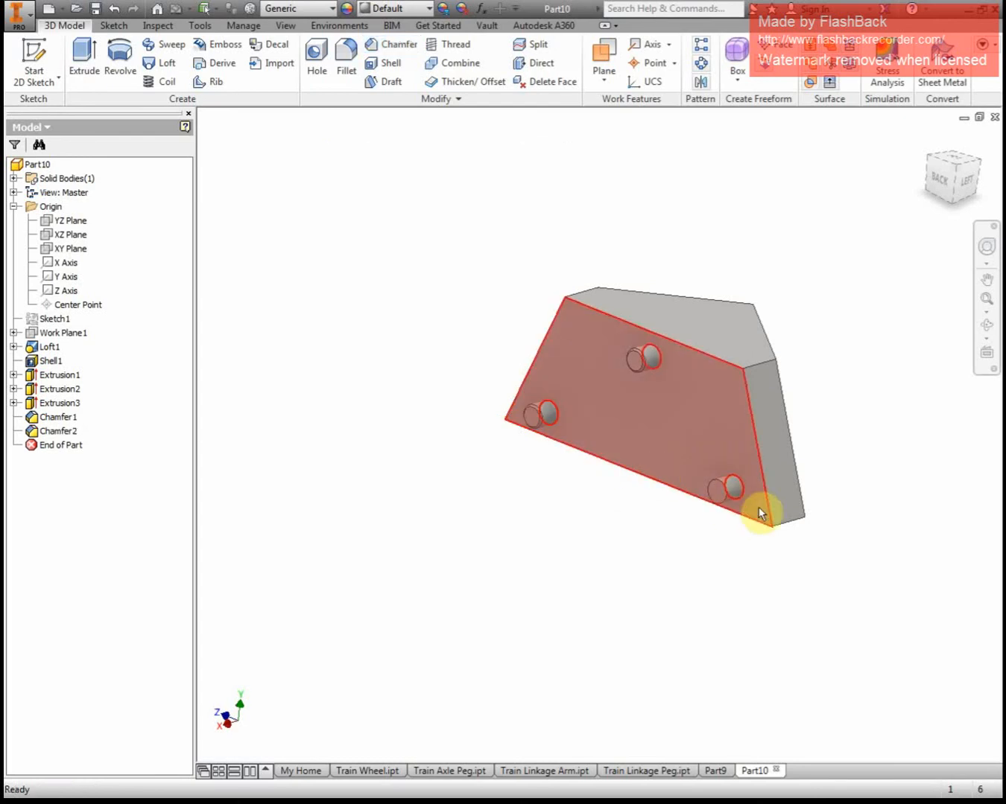
left_click(730, 493)
left_click(388, 45)
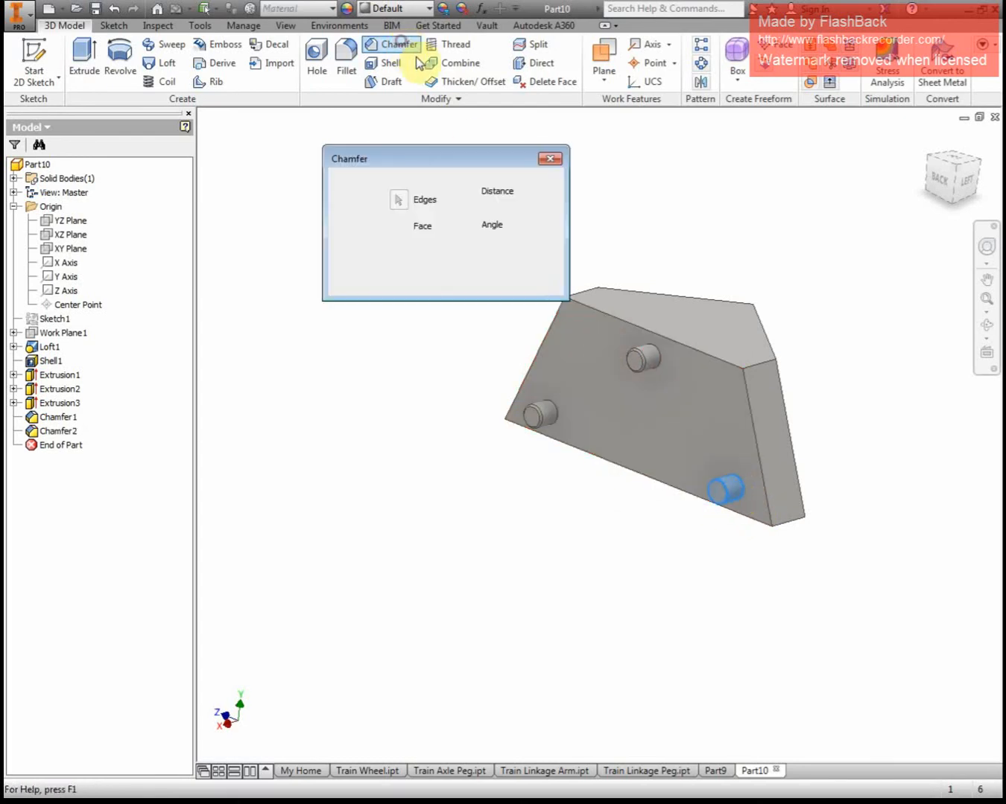
left_click(731, 489)
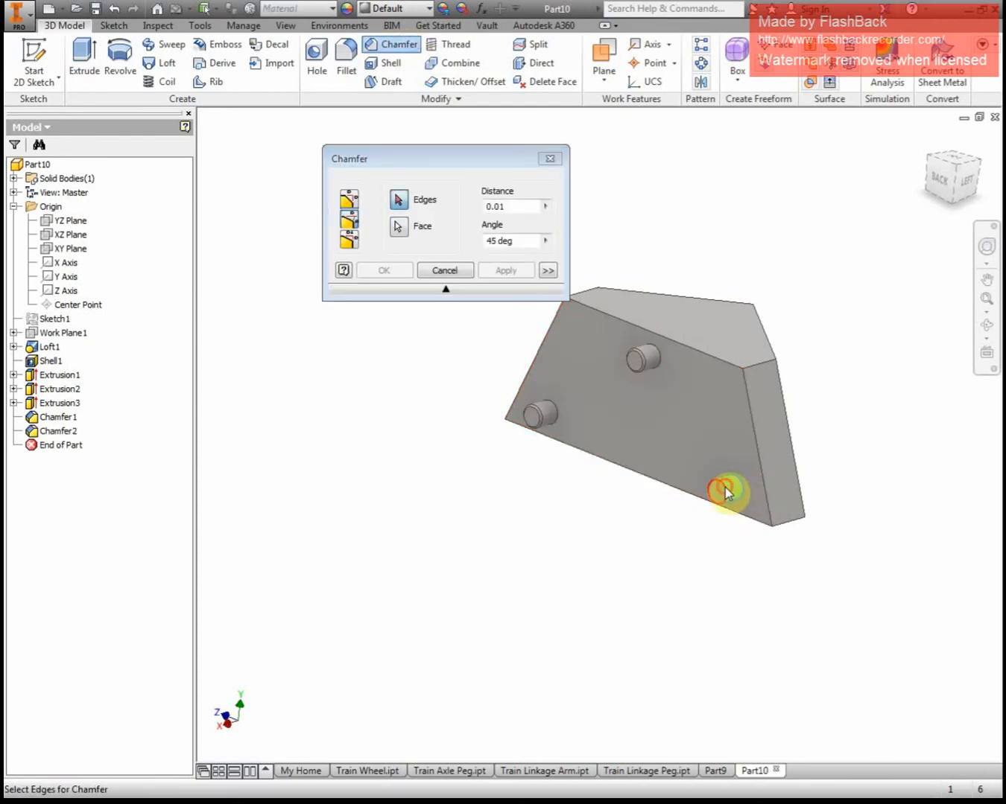
left_click(726, 488)
left_click(402, 272)
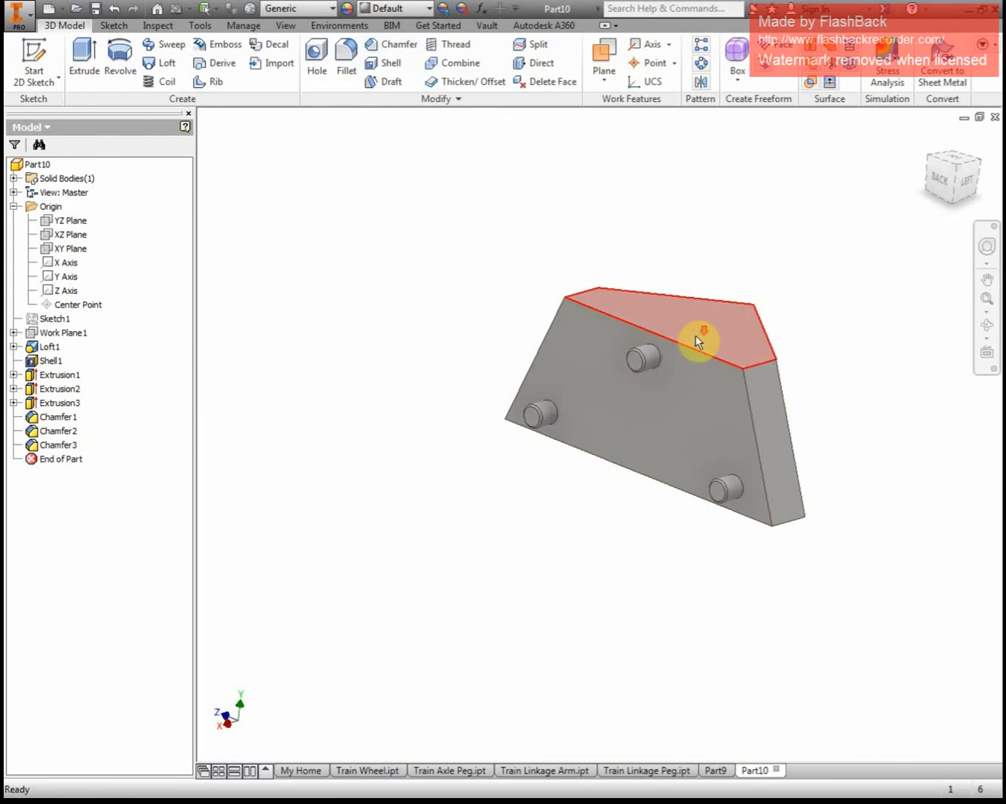
- Examine the chamfered pegs, hollow underside and recessed front panels from several sides, ending in the home view
scroll(696, 339, "down", 6)
middle_click_drag(692, 340, 740, 325)
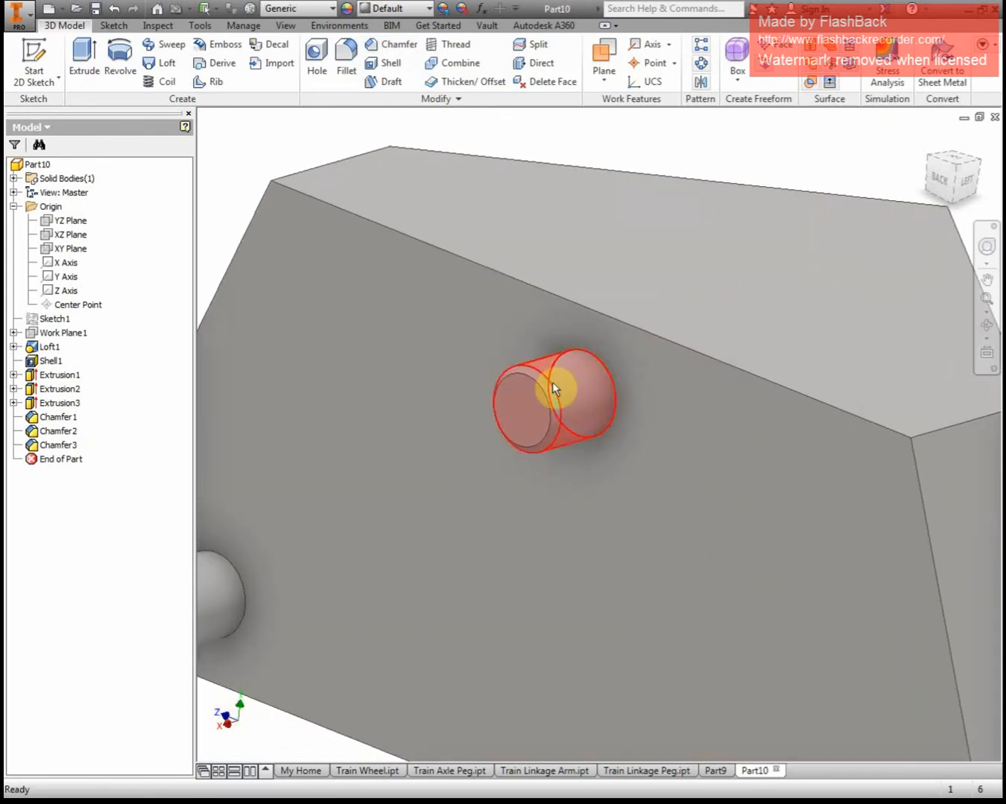
middle_click_drag(377, 352, 582, 281)
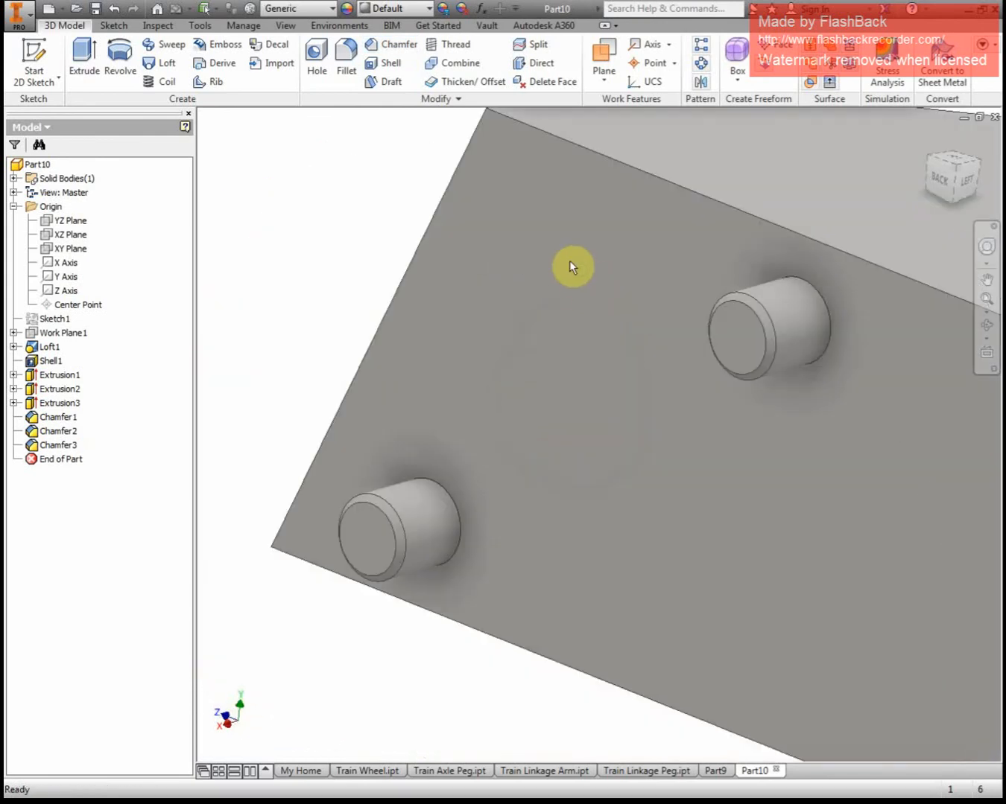
scroll(554, 512, "up", 3)
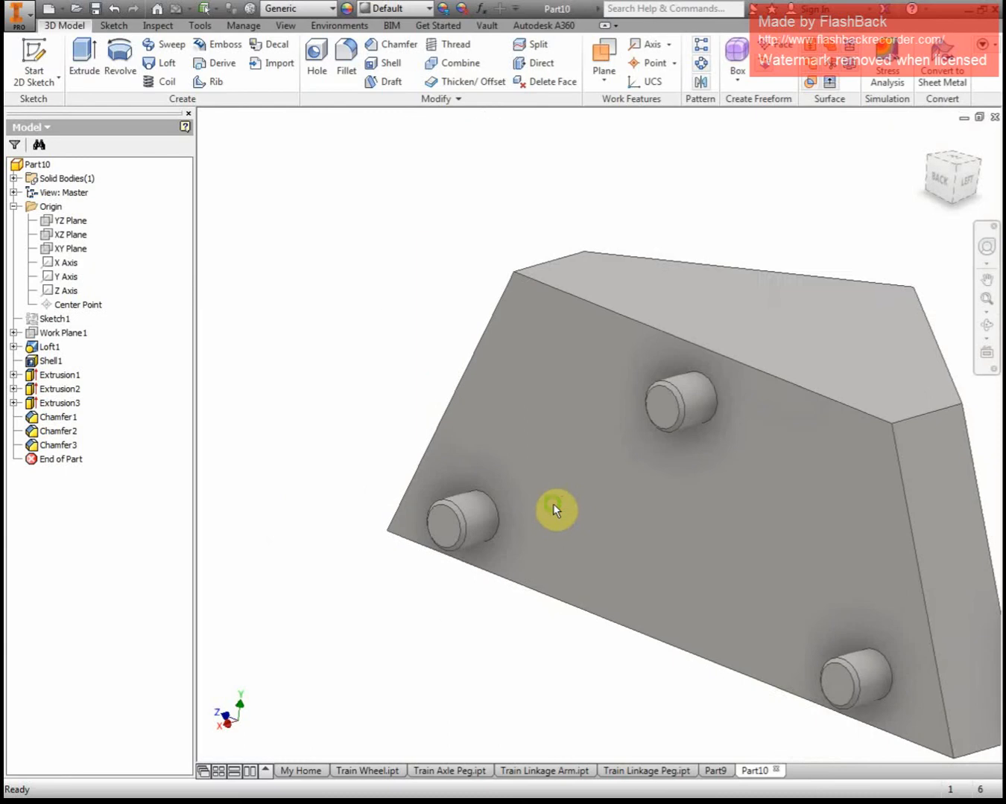
middle_click_drag(555, 512, 381, 357)
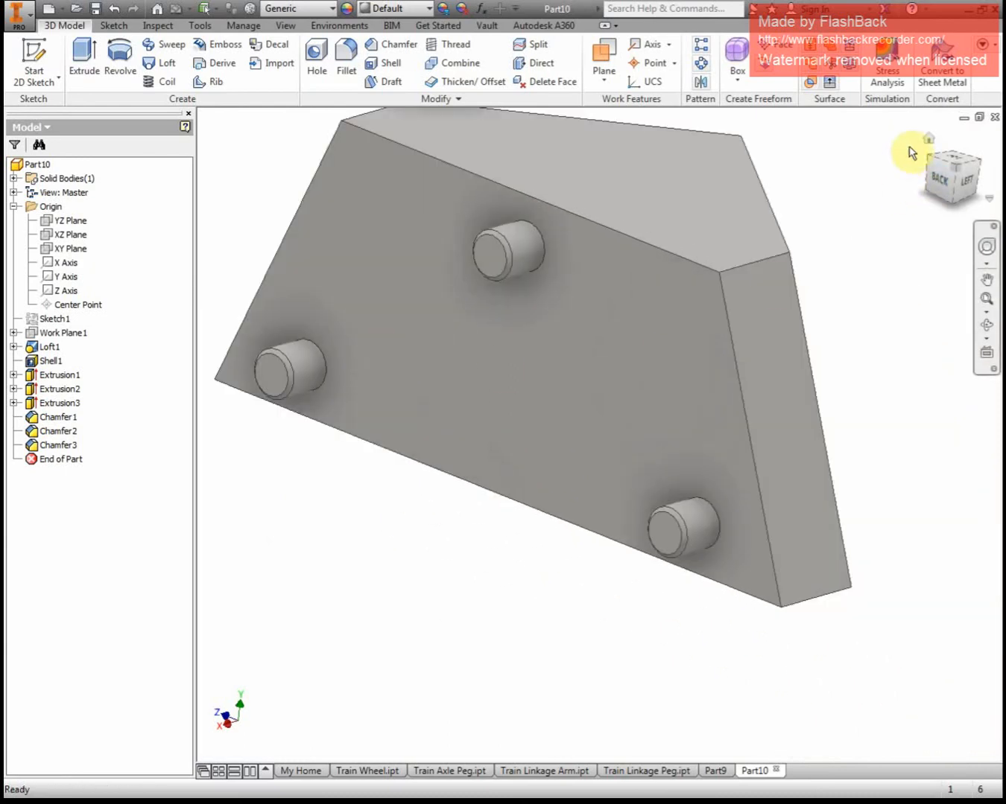
middle_click_drag(587, 524, 655, 66, "shift")
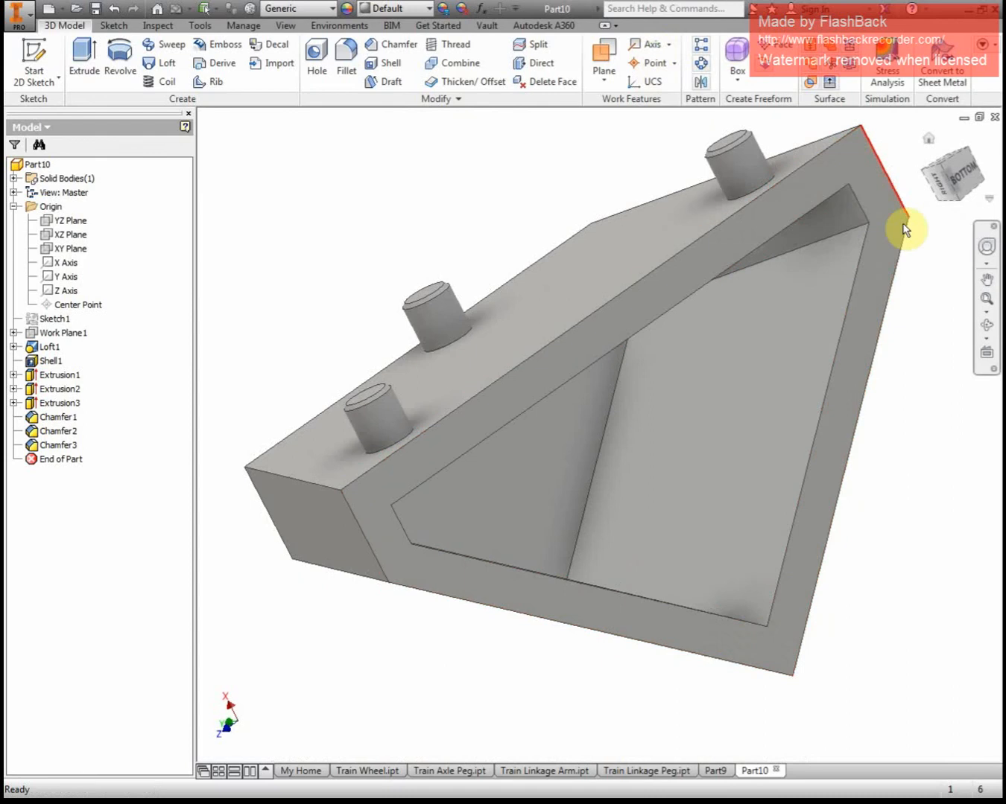
left_click(968, 175)
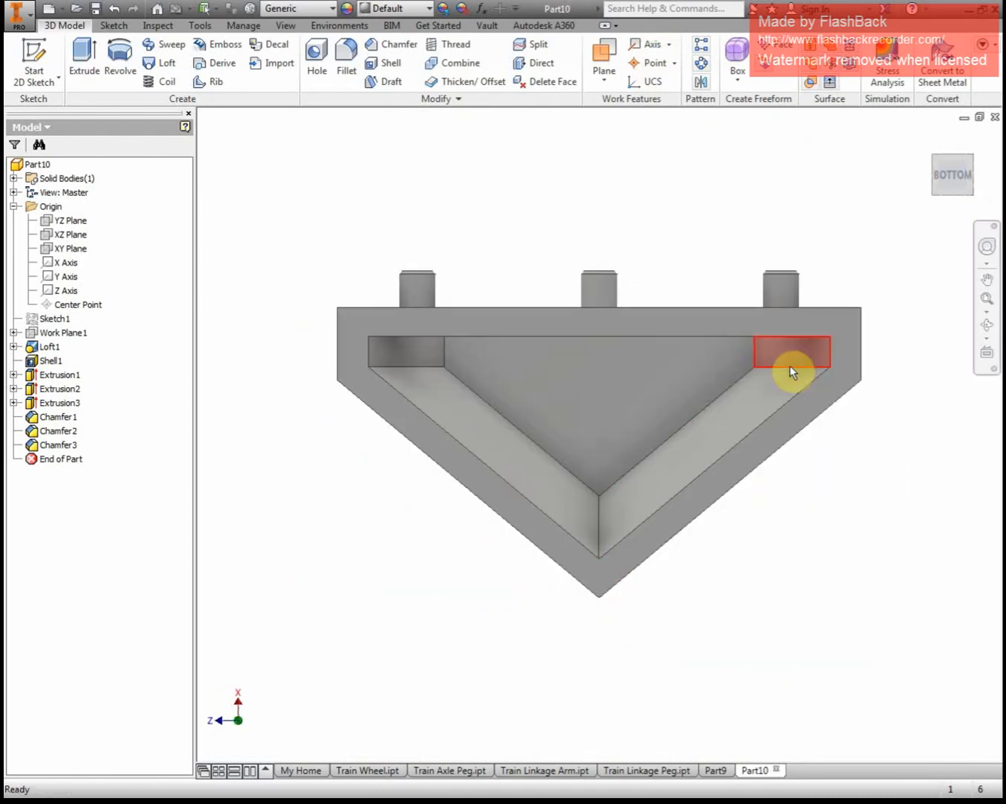
middle_click_drag(768, 630, 797, 419, "shift")
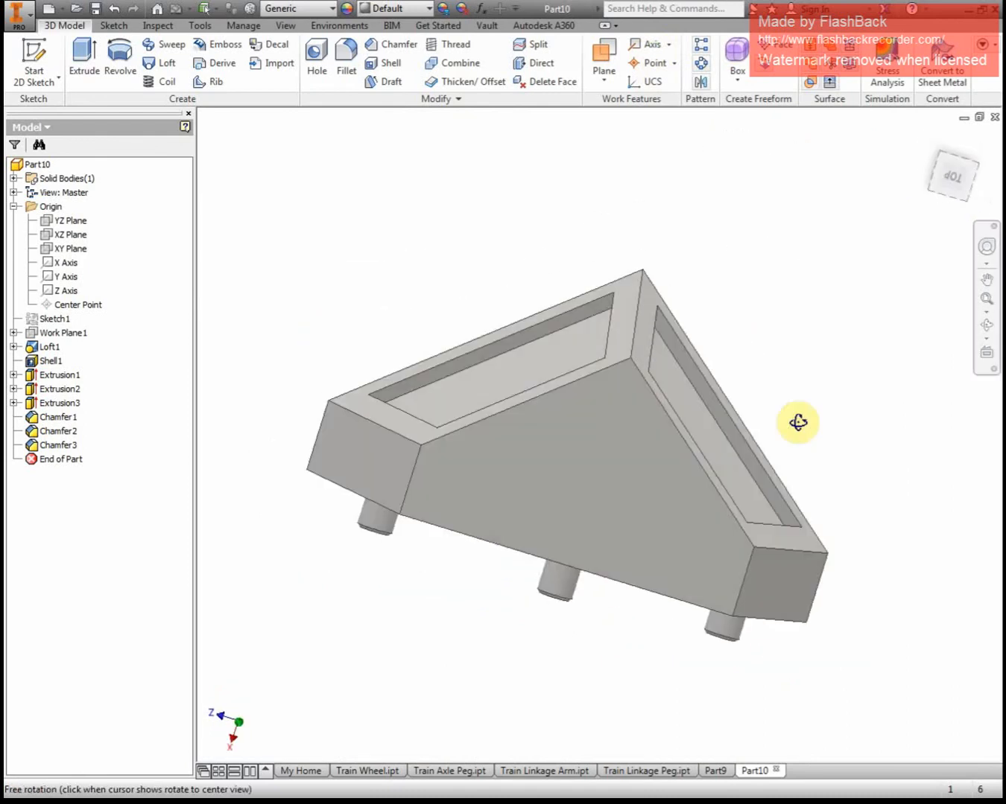
left_click(965, 162)
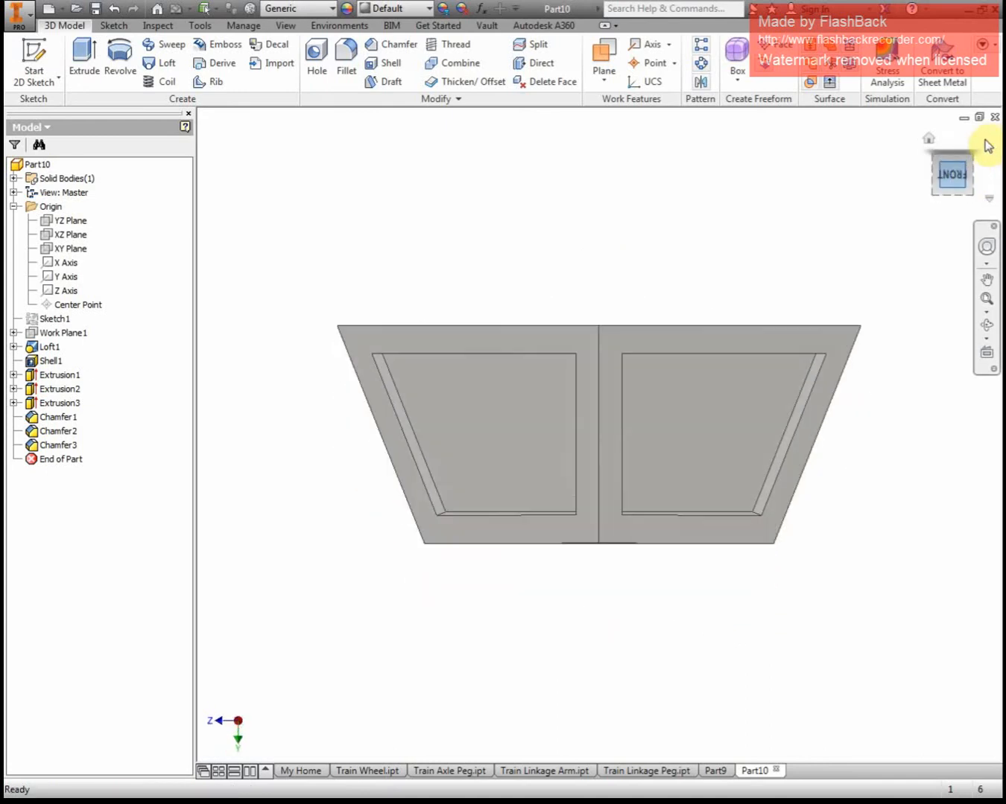
left_click(984, 140)
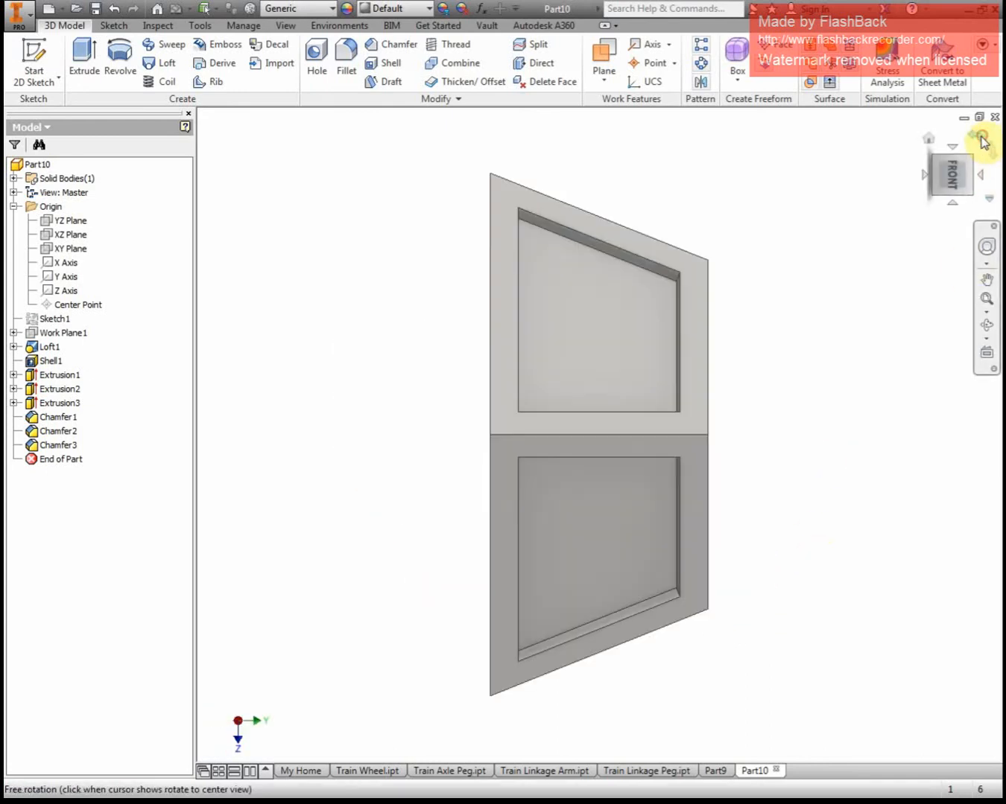
left_click(981, 139)
middle_click_drag(908, 401, 854, 413, "shift")
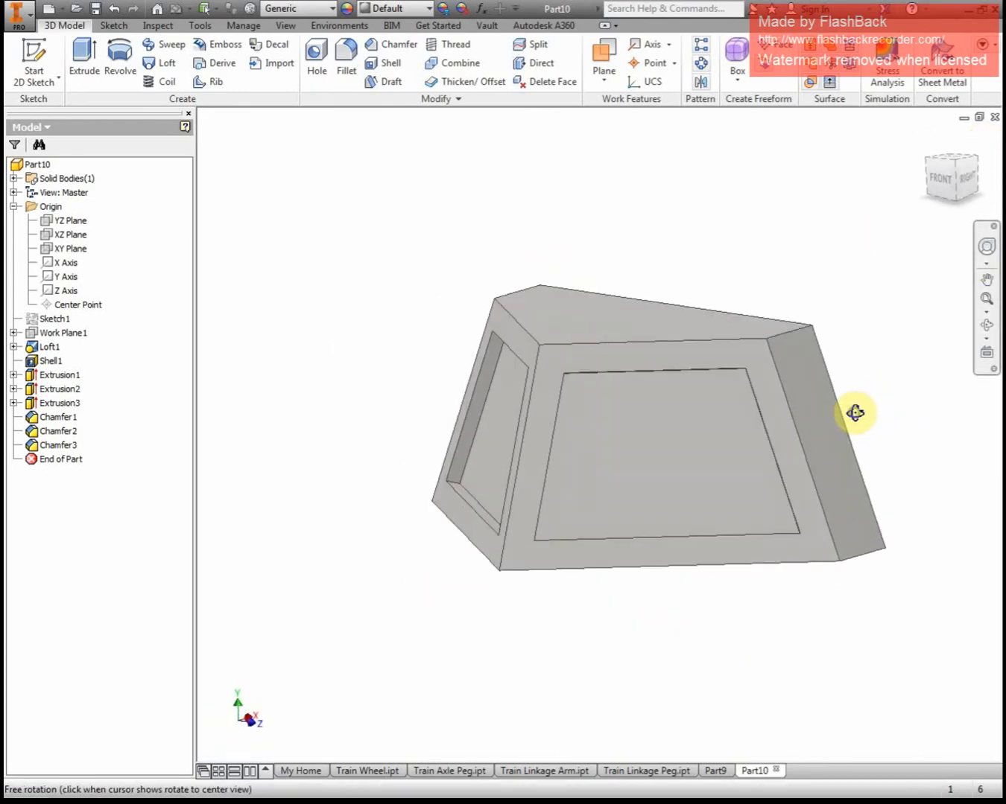
left_click(928, 147)
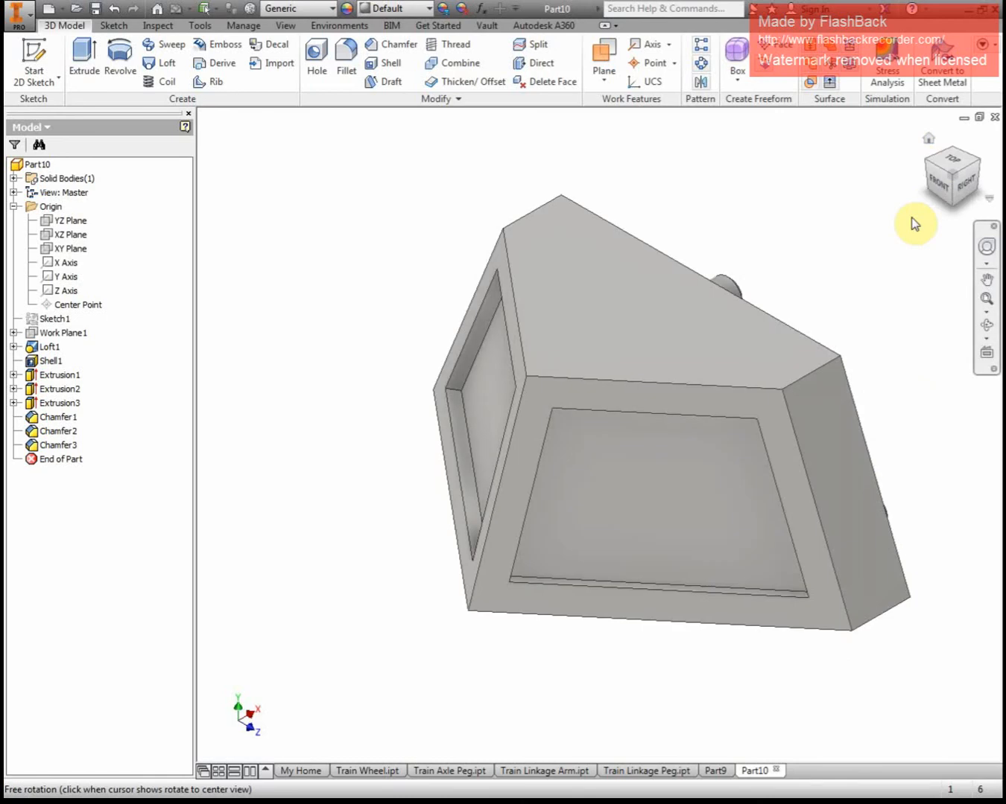